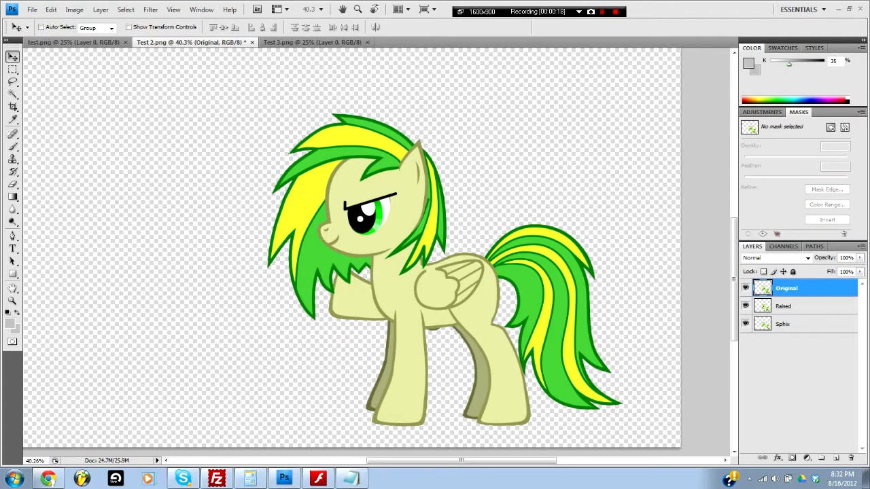
Step: Switch to the test.png document and clear its selection with the Rectangular Marquee tool
{"action": "left_click", "coordinate": [82, 42]}
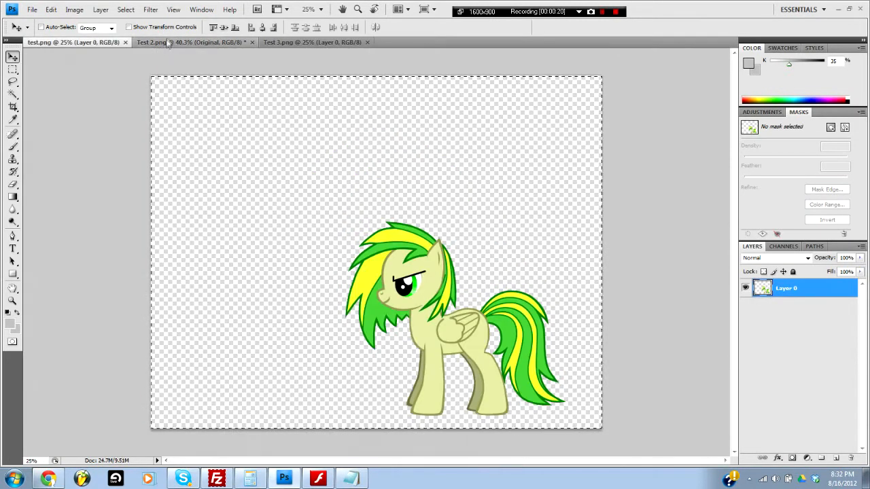
{"action": "left_click", "coordinate": [12, 70]}
{"action": "left_click", "coordinate": [438, 183]}
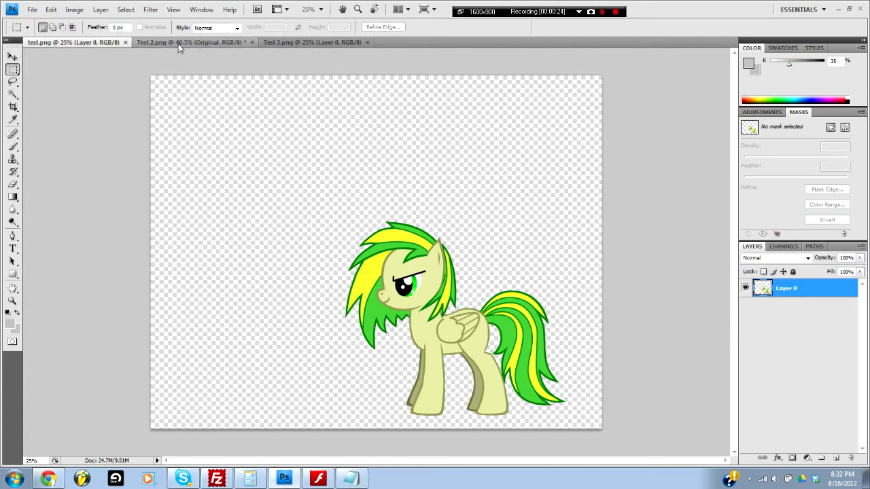
Step: Return to Test 2.png and hide the Original and Raised layers to inspect the Sphix layer's artwork alone
{"action": "left_click", "coordinate": [235, 42]}
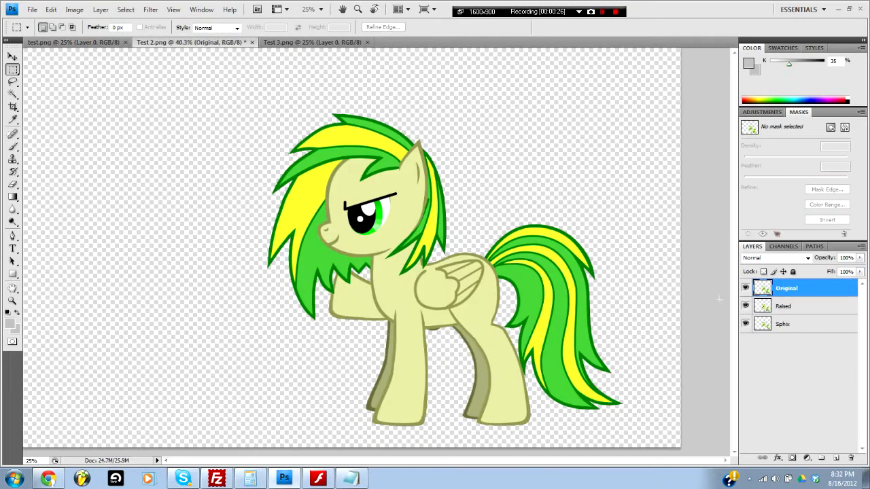
{"action": "left_click", "coordinate": [745, 306]}
{"action": "left_click", "coordinate": [746, 289]}
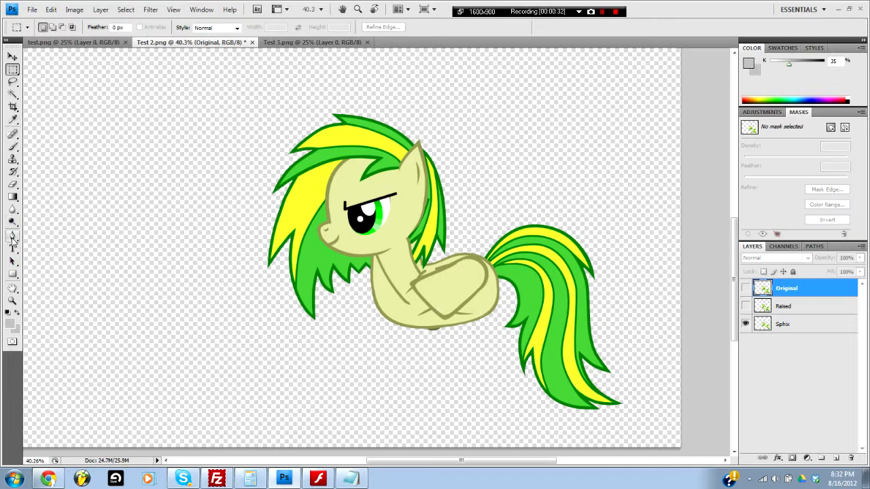
{"action": "left_click_drag", "start_coordinate": [420, 324], "coordinate": [449, 351]}
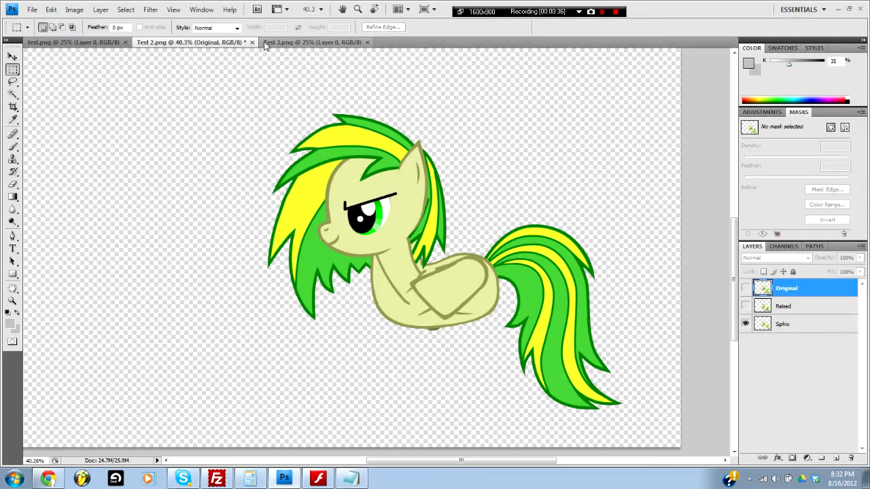
Step: View the Test 3.png pose and the pony's source pose in Adobe Flash Player, and return to Test 2.png
{"action": "left_click", "coordinate": [301, 44]}
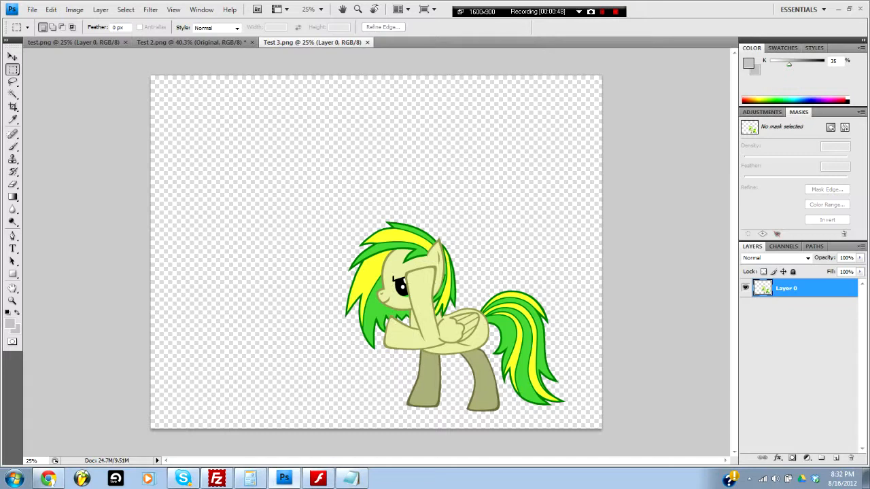
{"action": "left_click", "coordinate": [318, 479]}
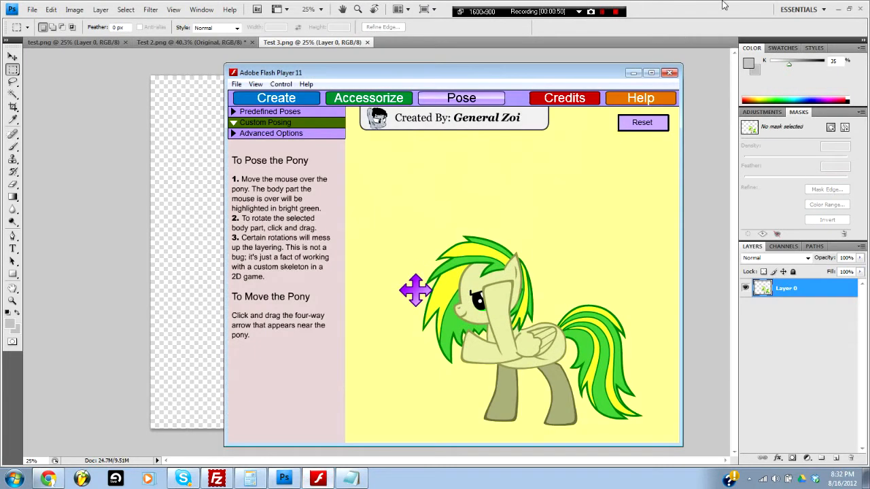
{"action": "left_click", "coordinate": [650, 7]}
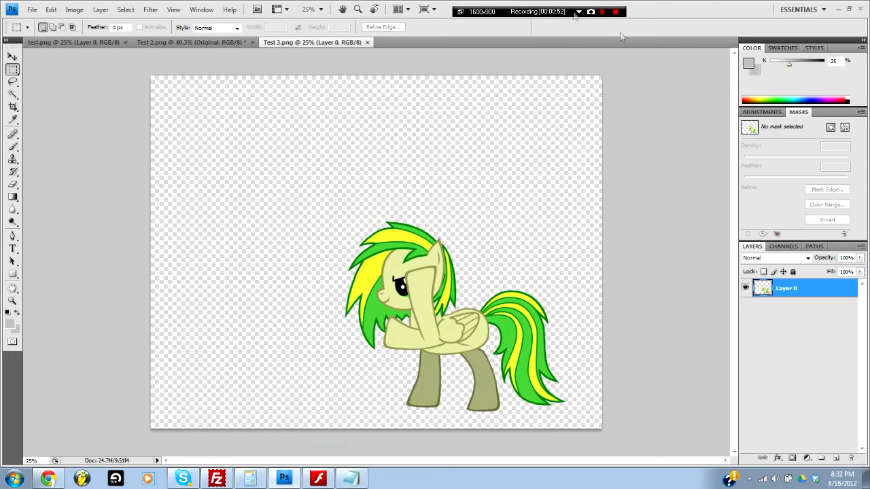
{"action": "left_click", "coordinate": [222, 44]}
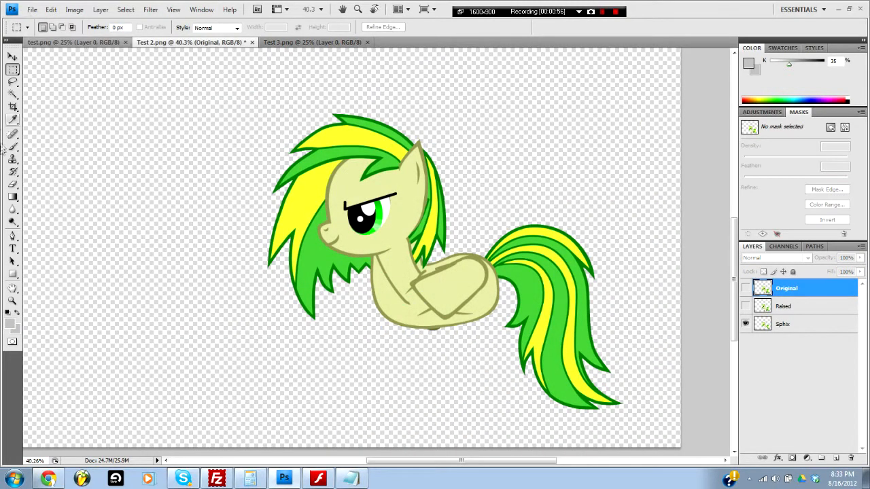
Step: Show the Original and Raised layers again in Test 2.png
{"action": "left_click", "coordinate": [603, 12]}
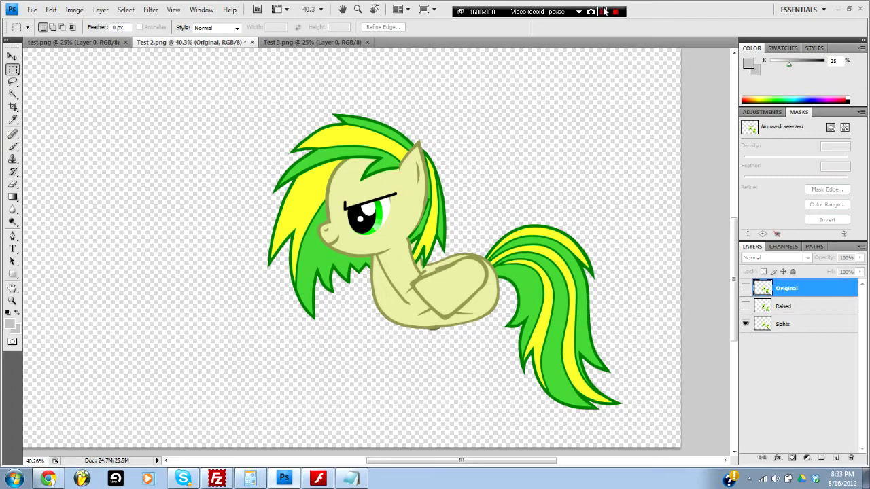
{"action": "left_click", "coordinate": [602, 11]}
{"action": "left_click", "coordinate": [745, 288]}
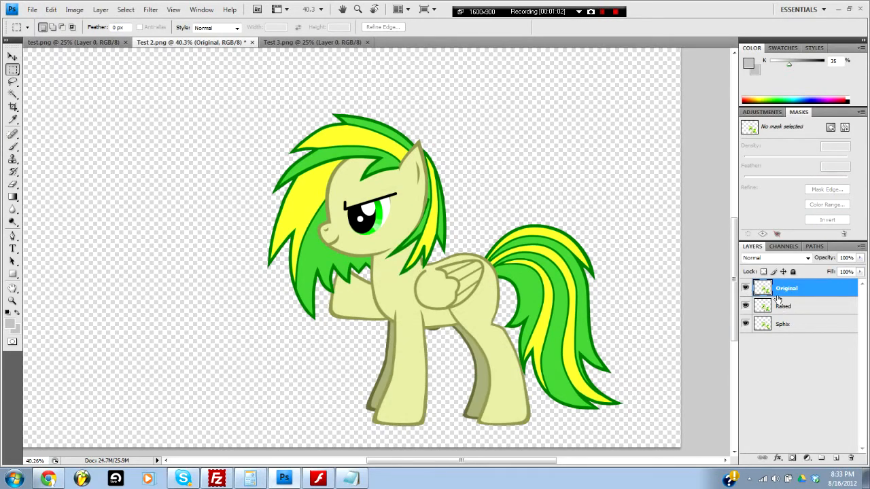
Step: Select the Sphix layer and create a new empty path for tracing the pony's leg
{"action": "left_click", "coordinate": [802, 311]}
{"action": "left_click", "coordinate": [800, 324]}
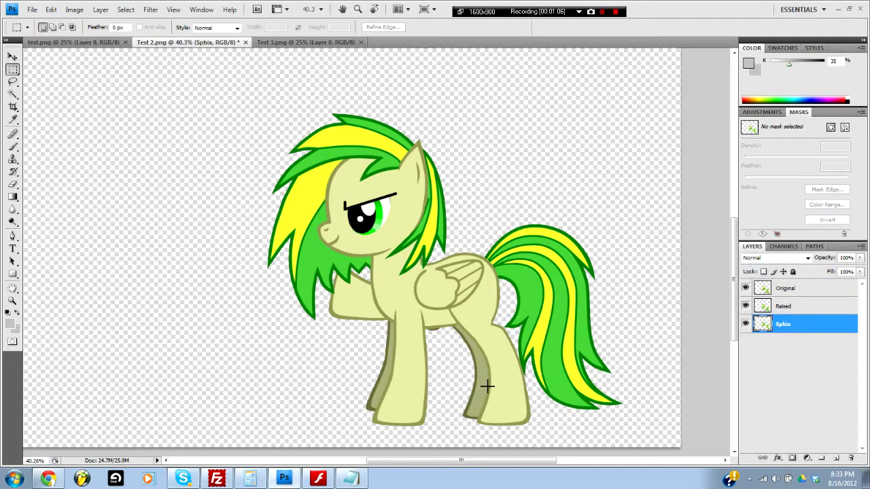
{"action": "scroll", "coordinate": [429, 344], "scroll_direction": "up", "scroll_amount": 3}
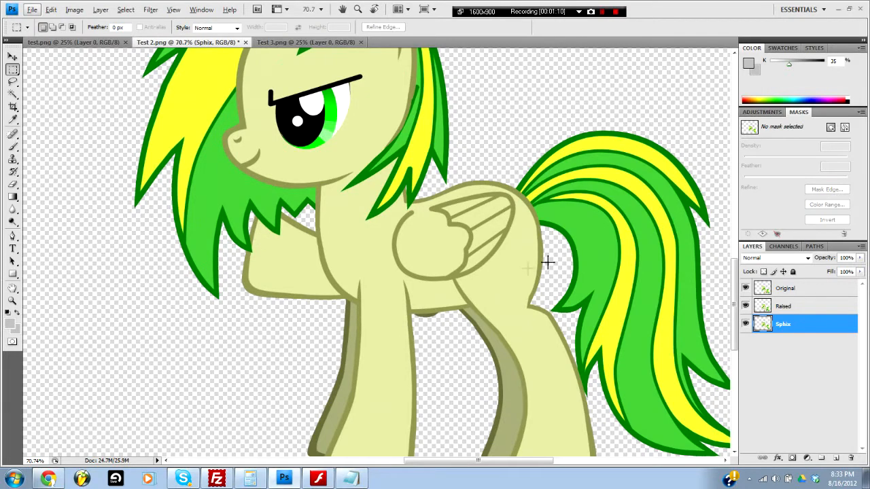
{"action": "left_click_drag", "start_coordinate": [444, 325], "coordinate": [471, 275]}
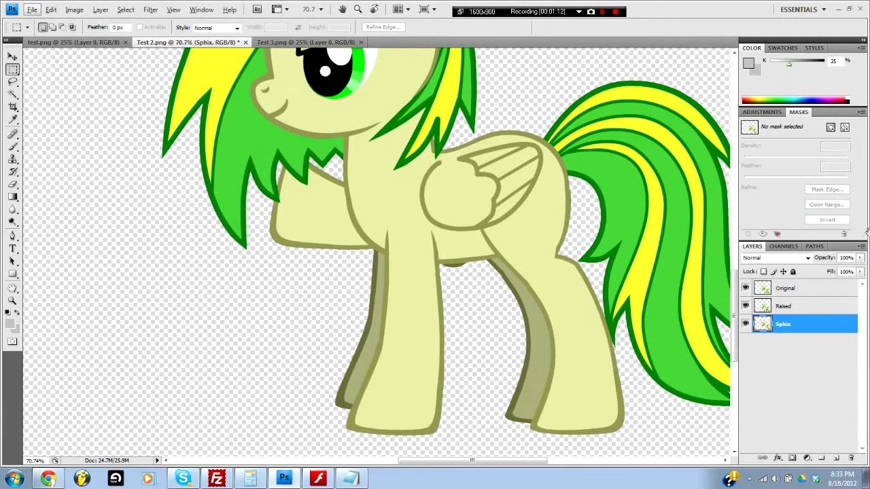
{"action": "left_click", "coordinate": [812, 247]}
{"action": "left_click", "coordinate": [836, 459]}
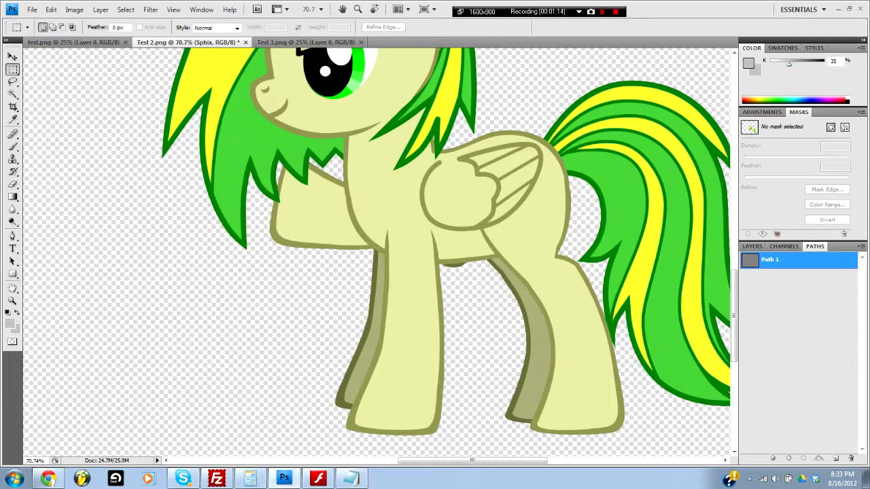
Step: Trace the outline of the pony's standing near front leg as a closed path with the Pen tool
{"action": "key", "text": "p"}
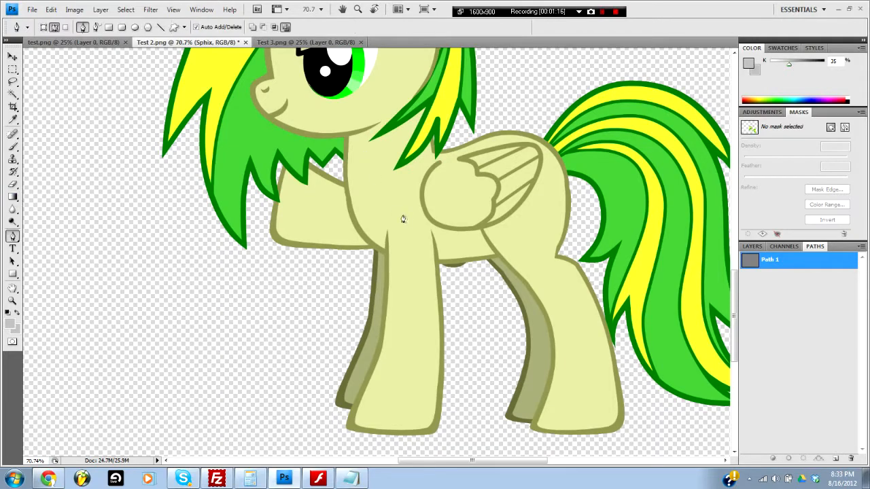
{"action": "scroll", "coordinate": [409, 213], "scroll_direction": "up", "scroll_amount": 5}
{"action": "left_click_drag", "start_coordinate": [370, 284], "coordinate": [402, 170]}
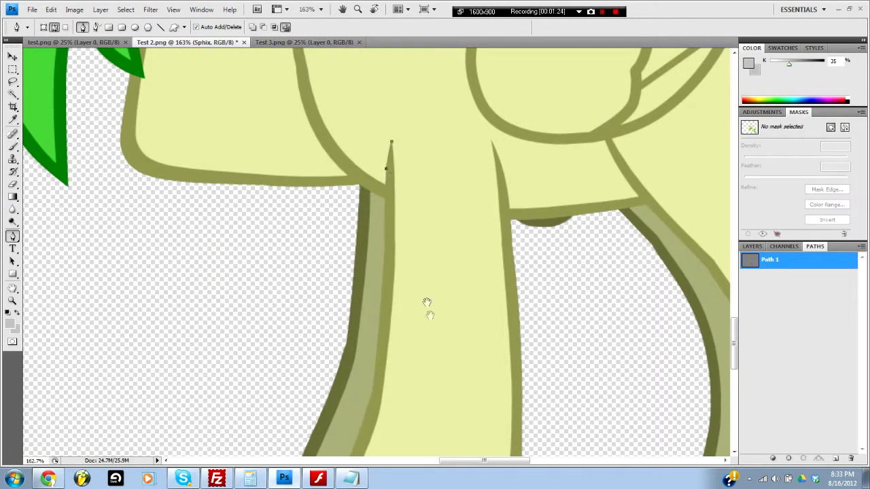
{"action": "left_click_drag", "start_coordinate": [426, 301], "coordinate": [450, 89]}
{"action": "left_click", "coordinate": [392, 173]}
{"action": "left_click_drag", "start_coordinate": [434, 149], "coordinate": [420, 250]}
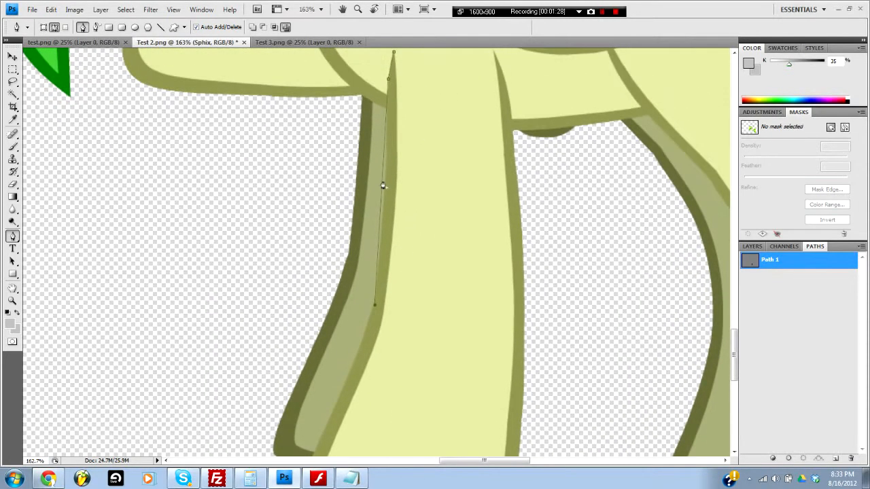
{"action": "left_click_drag", "start_coordinate": [383, 186], "coordinate": [386, 196]}
{"action": "left_click_drag", "start_coordinate": [444, 367], "coordinate": [530, 197]}
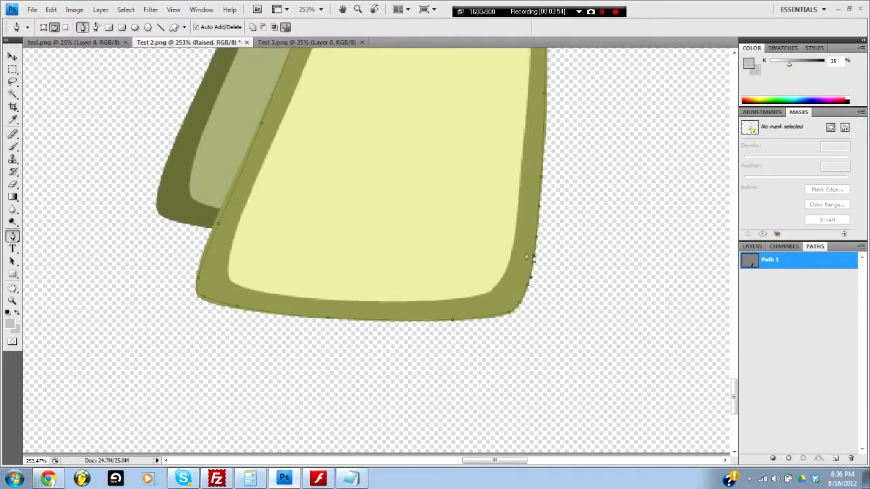
Step: Deselect the leg path and add a new blank layer above the Original layer
{"action": "left_click", "coordinate": [13, 70]}
{"action": "left_click", "coordinate": [852, 383]}
{"action": "scroll", "coordinate": [578, 211], "scroll_direction": "down", "scroll_amount": 3}
{"action": "left_click_drag", "start_coordinate": [564, 187], "coordinate": [526, 335]}
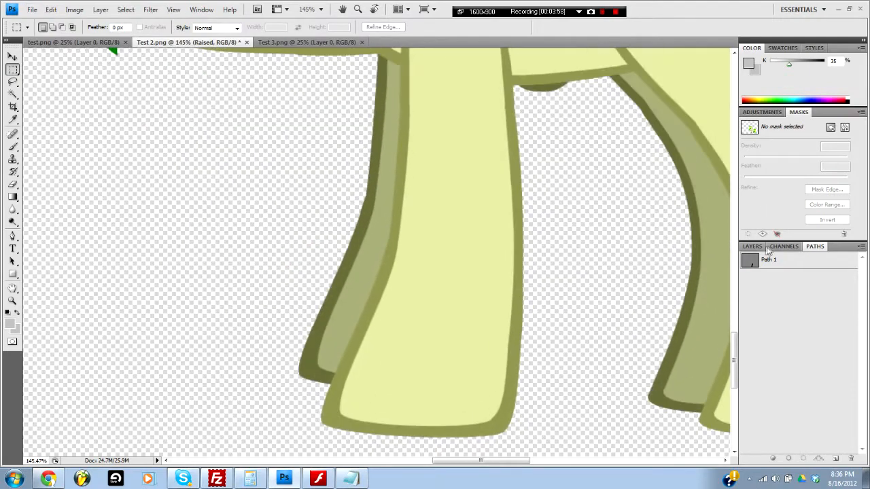
{"action": "left_click", "coordinate": [752, 246]}
{"action": "left_click_drag", "start_coordinate": [799, 307], "coordinate": [808, 280]}
Step: Fill the leg path with the foreground color on the new layer, using Normal mode and 100% opacity
{"action": "left_click", "coordinate": [814, 246]}
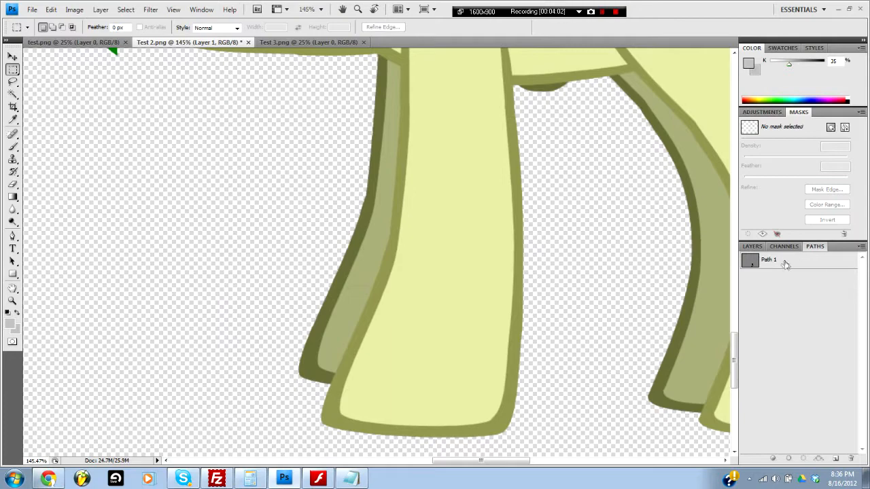
{"action": "right_click", "coordinate": [778, 262]}
{"action": "left_click", "coordinate": [807, 313]}
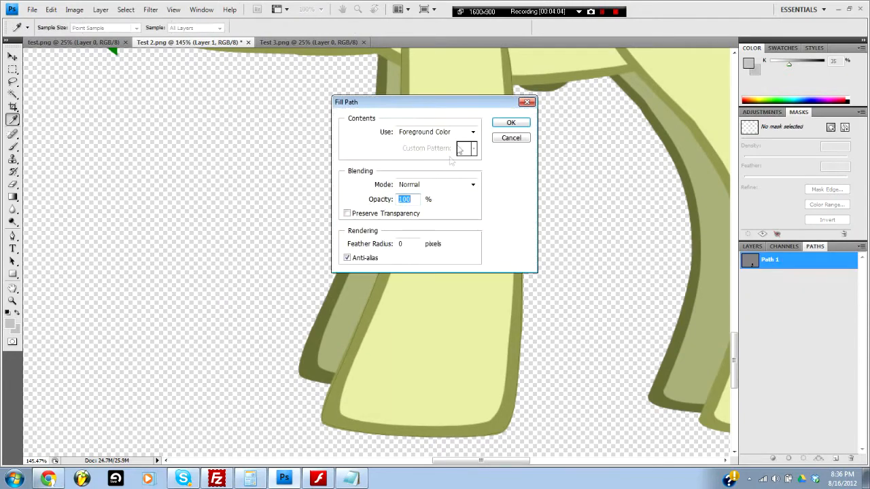
{"action": "left_click", "coordinate": [507, 121]}
{"action": "scroll", "coordinate": [474, 119], "scroll_direction": "down", "scroll_amount": 6}
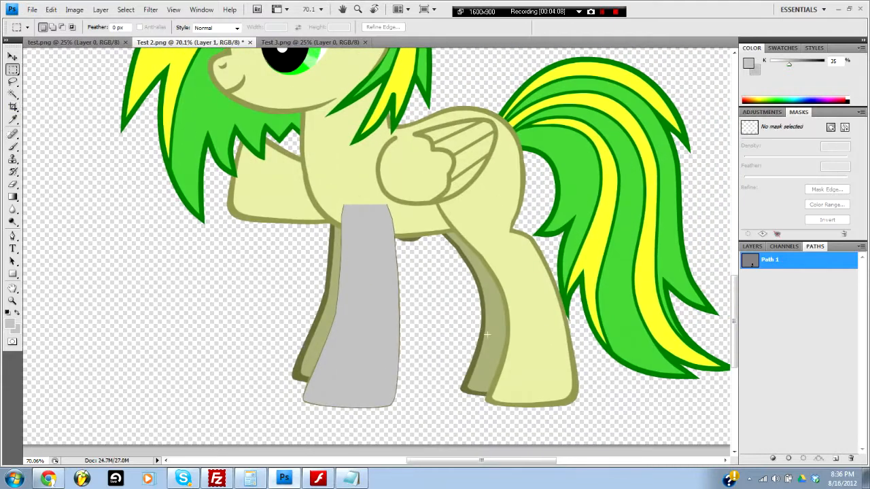
Step: Hide the Original, Raised and Sphix layers to inspect the gray leg shape by itself
{"action": "left_click", "coordinate": [752, 246]}
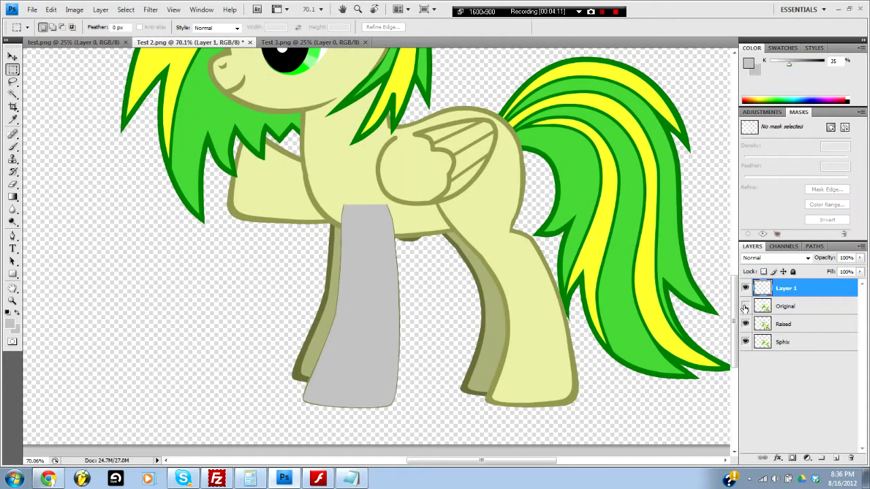
{"action": "left_click", "coordinate": [746, 307]}
{"action": "left_click", "coordinate": [746, 324]}
{"action": "left_click", "coordinate": [745, 341]}
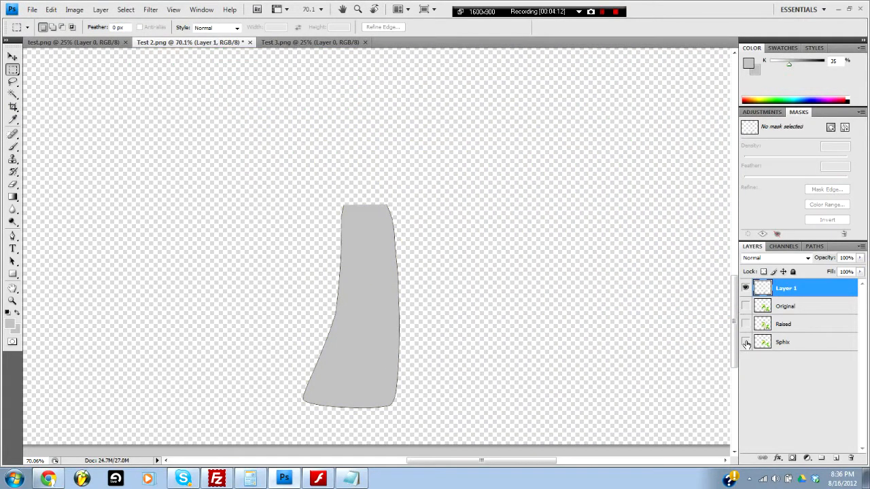
Step: Show the Original, Raised and Sphix layers again and hide the gray leg fill layer
{"action": "left_click_drag", "start_coordinate": [744, 342], "coordinate": [746, 307]}
{"action": "left_click", "coordinate": [746, 288]}
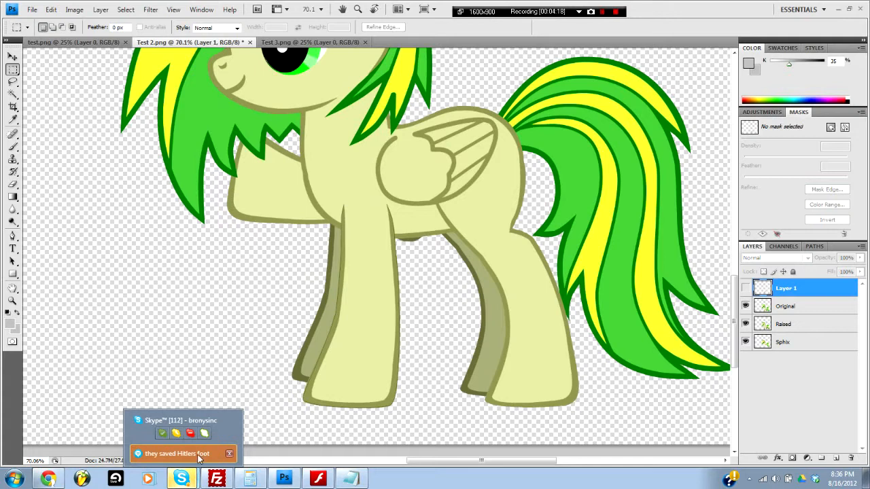
{"action": "left_click", "coordinate": [198, 451]}
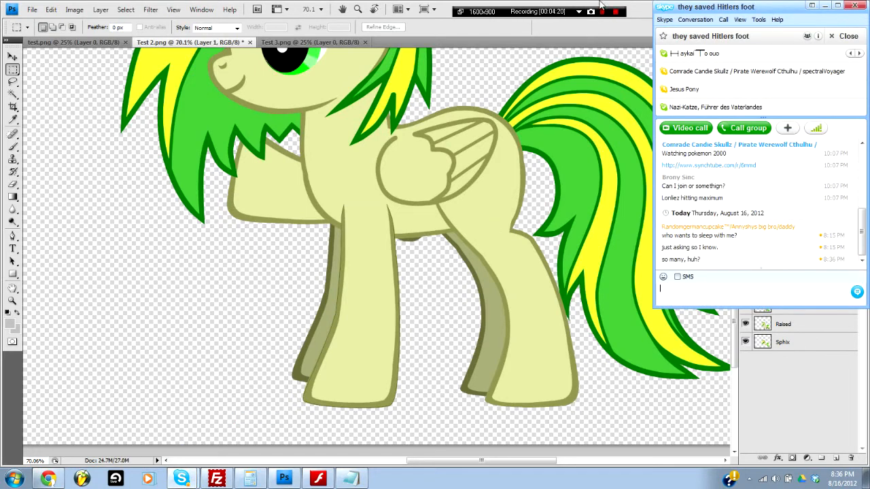
{"action": "left_click", "coordinate": [646, 30]}
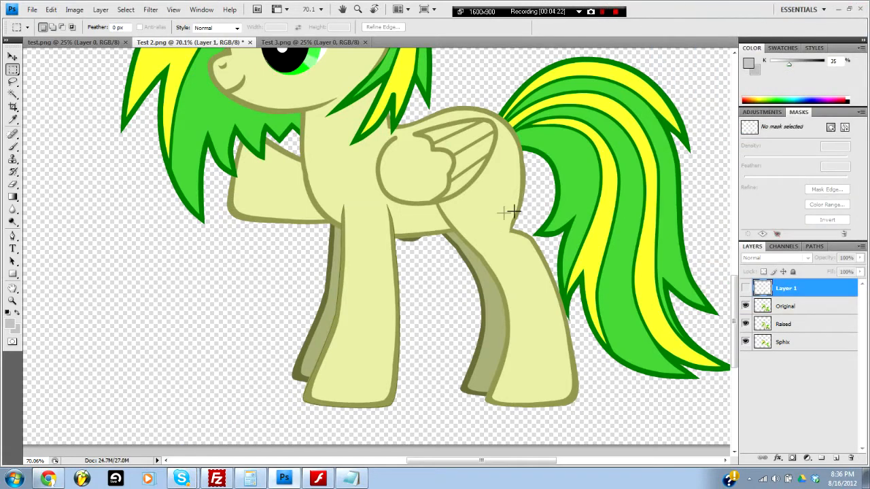
Step: Select the Original layer and turn the leg path into a new anti-aliased selection with a 0-pixel feather
{"action": "left_click_drag", "start_coordinate": [413, 251], "coordinate": [451, 210]}
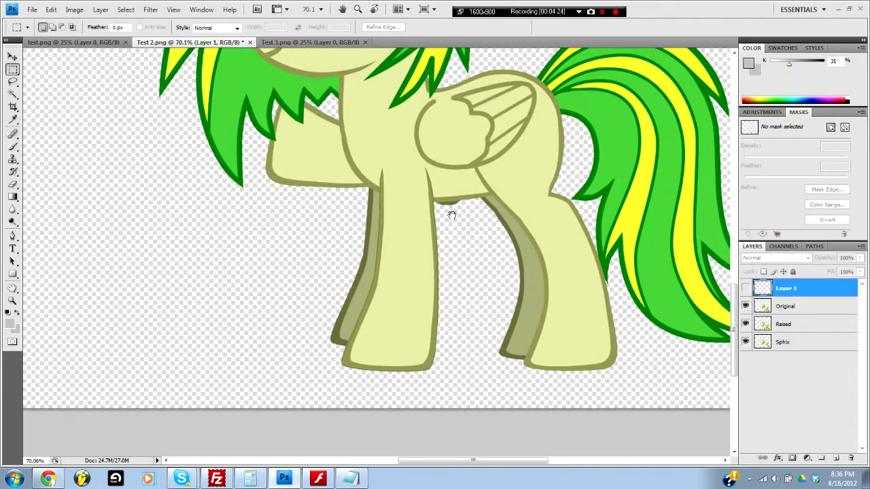
{"action": "left_click", "coordinate": [787, 307]}
{"action": "left_click", "coordinate": [815, 246]}
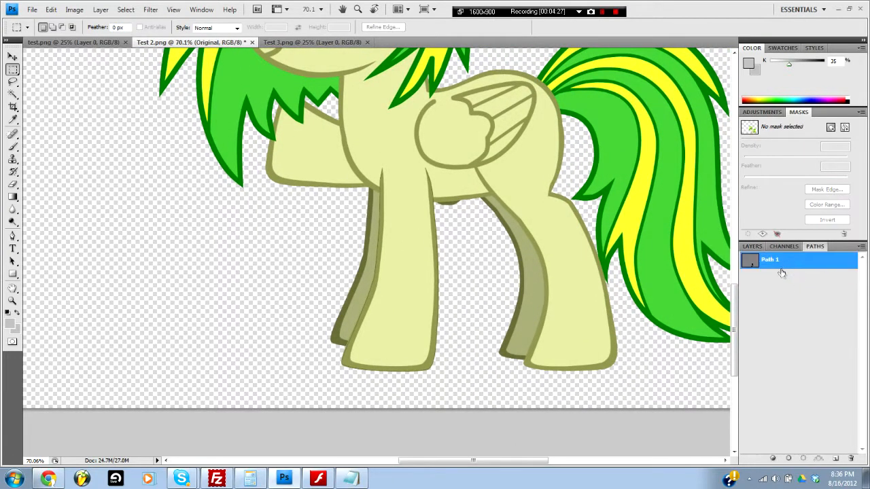
{"action": "right_click", "coordinate": [780, 265]}
{"action": "left_click", "coordinate": [815, 295]}
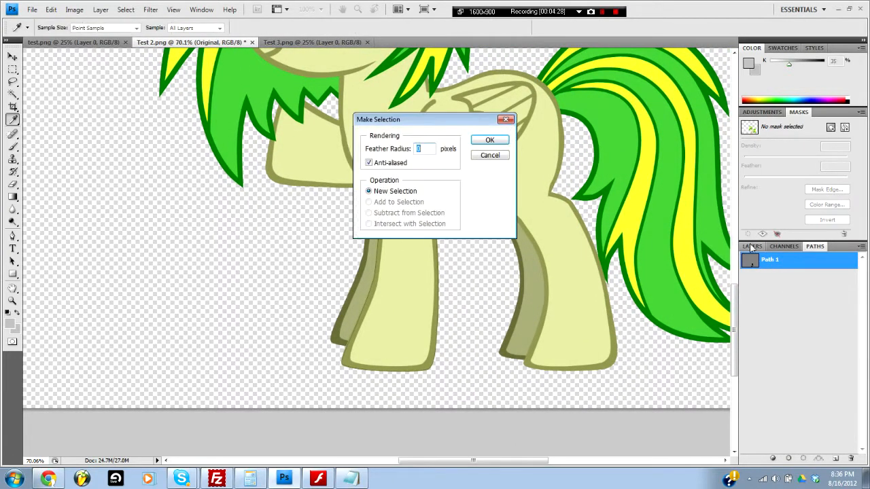
{"action": "left_click", "coordinate": [491, 141]}
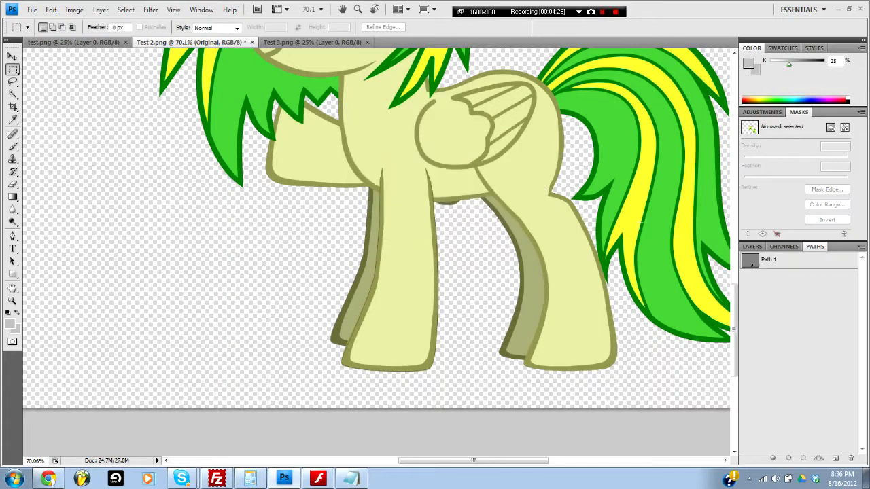
Step: Add a new layer above the Original layer and paste the copied front leg onto it
{"action": "left_click", "coordinate": [752, 247]}
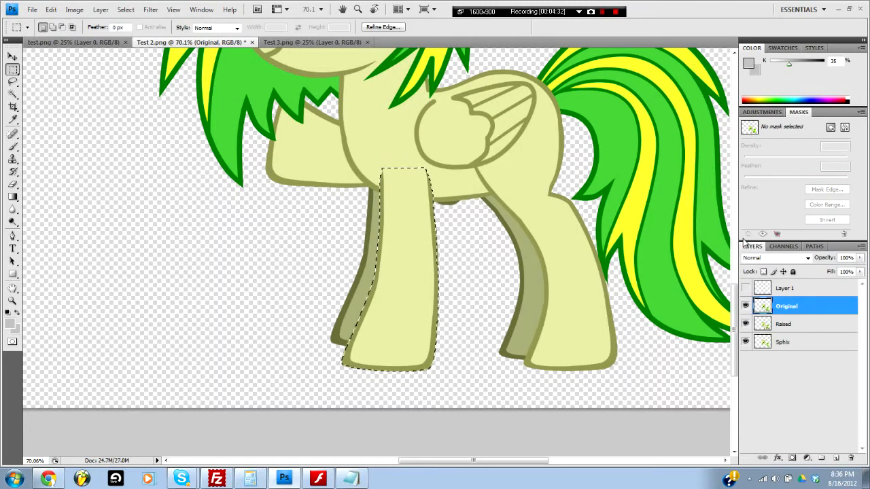
{"action": "left_click", "coordinate": [836, 458]}
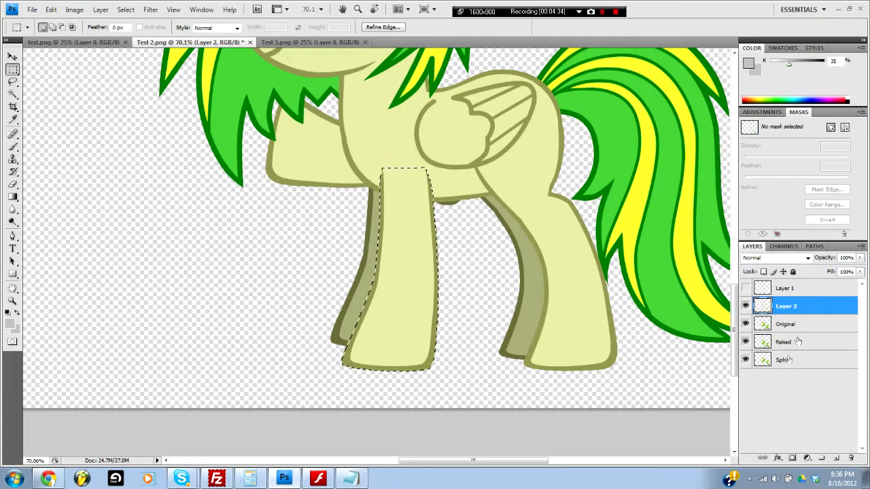
{"action": "double_click", "coordinate": [787, 308]}
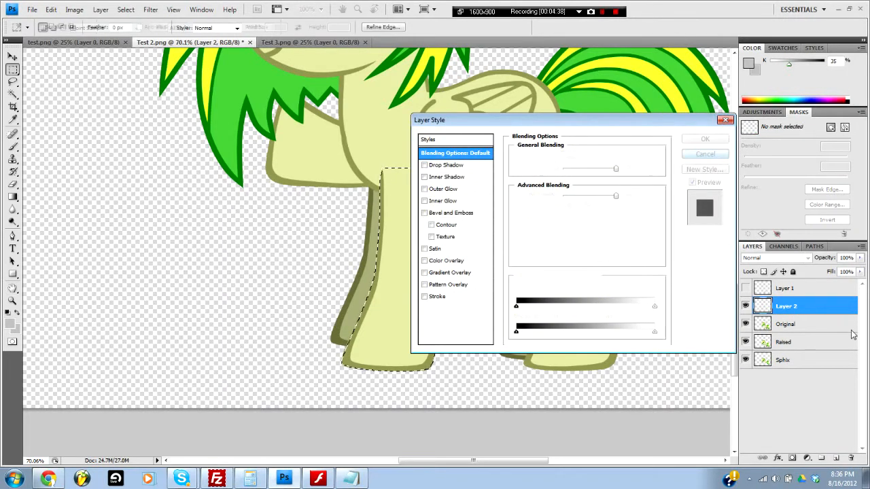
{"action": "key", "text": "Escape"}
{"action": "key", "text": "ctrl+v"}
Step: Try moving the pasted front leg away from the body and undo the move
{"action": "key", "text": "v"}
{"action": "left_click_drag", "start_coordinate": [444, 273], "coordinate": [325, 274]}
{"action": "key", "text": "ctrl+z"}
Step: Rename the pasted front leg's layer as Leg 1
{"action": "double_click", "coordinate": [788, 308]}
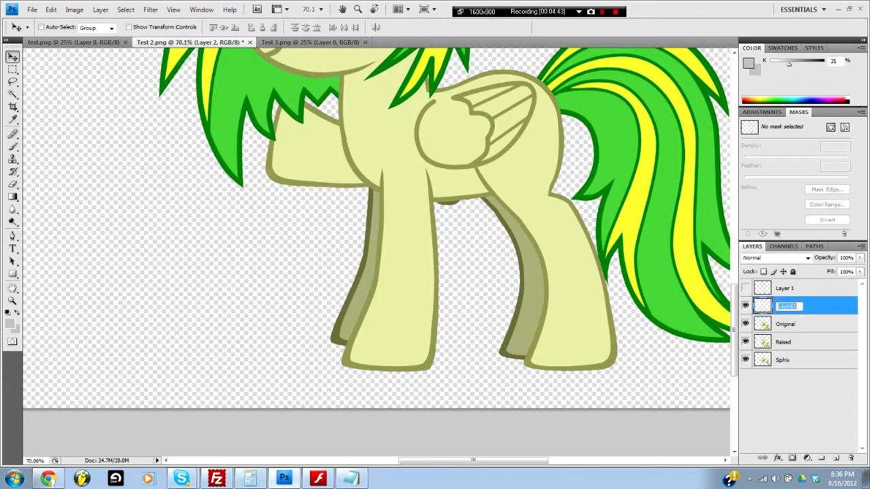
{"action": "type", "text": "Leg 1"}
{"action": "key", "text": "Return"}
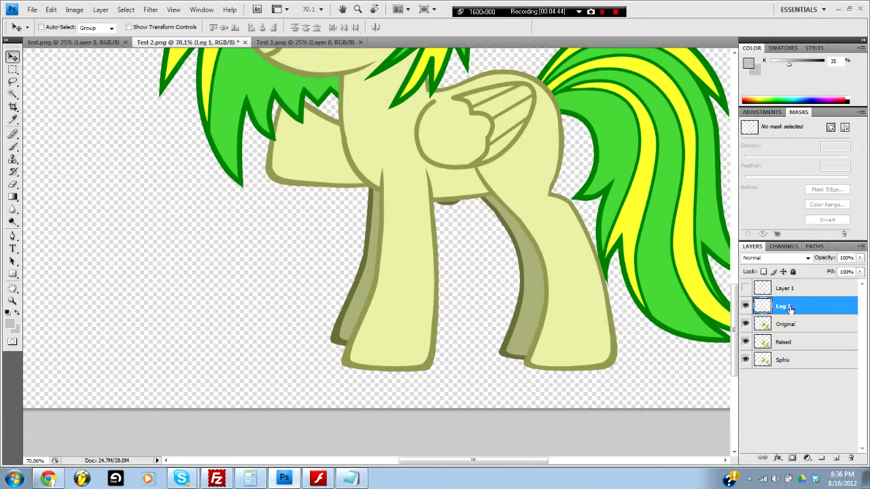
Step: Duplicate Leg 1 as Leg 1 copy within Test 2.png and place the copy over the far front leg, behind the near one
{"action": "right_click", "coordinate": [819, 309]}
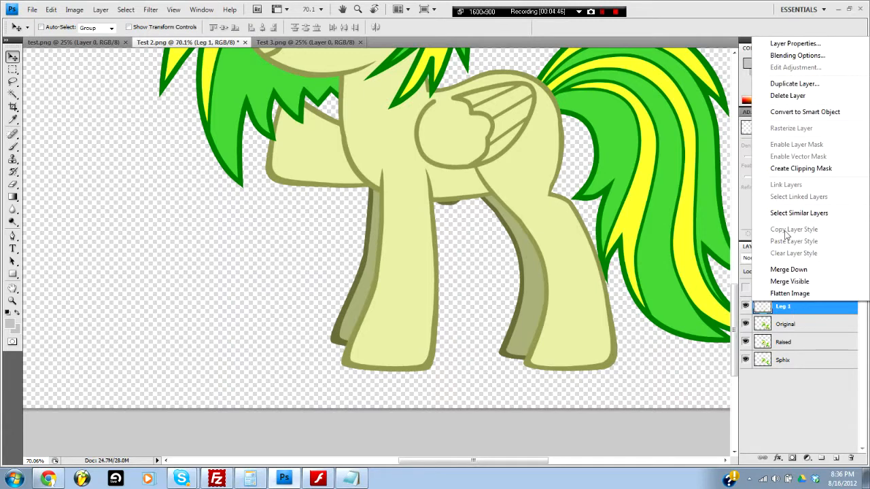
{"action": "left_click", "coordinate": [794, 84]}
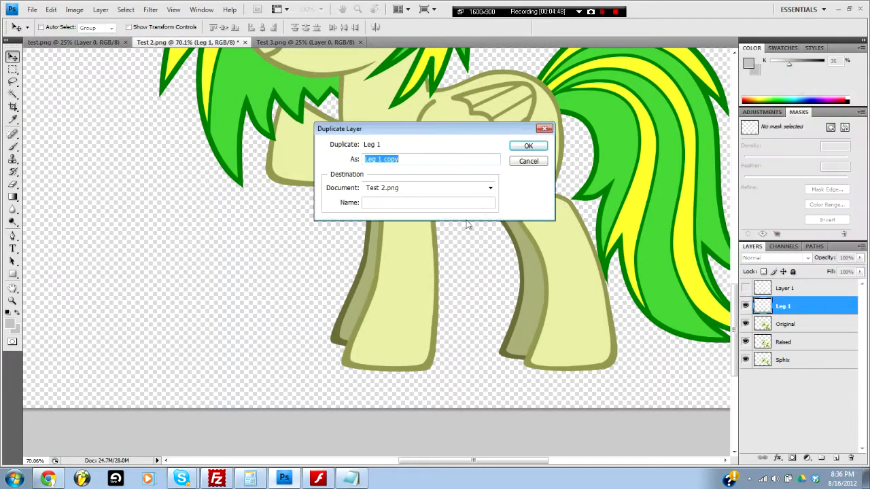
{"action": "left_click", "coordinate": [529, 146]}
{"action": "left_click_drag", "start_coordinate": [392, 251], "coordinate": [363, 251]}
{"action": "key", "text": "ctrl+z"}
{"action": "left_click_drag", "start_coordinate": [419, 283], "coordinate": [400, 260]}
{"action": "key", "text": "ctrl+t"}
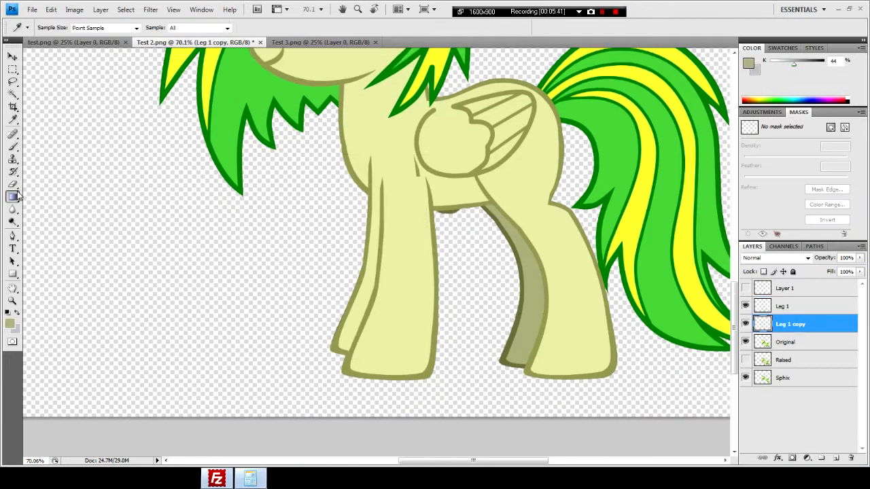
Step: Recolor Leg 1 copy with the Paint Bucket, using muted olive inside and the dark outline shade sampled from the far hind leg
{"action": "left_click", "coordinate": [12, 198]}
{"action": "left_click", "coordinate": [39, 206]}
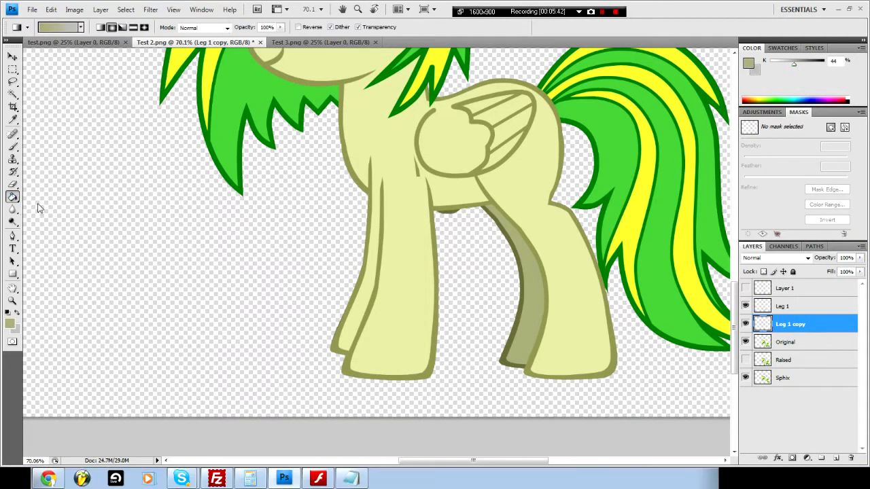
{"action": "left_click", "coordinate": [375, 249]}
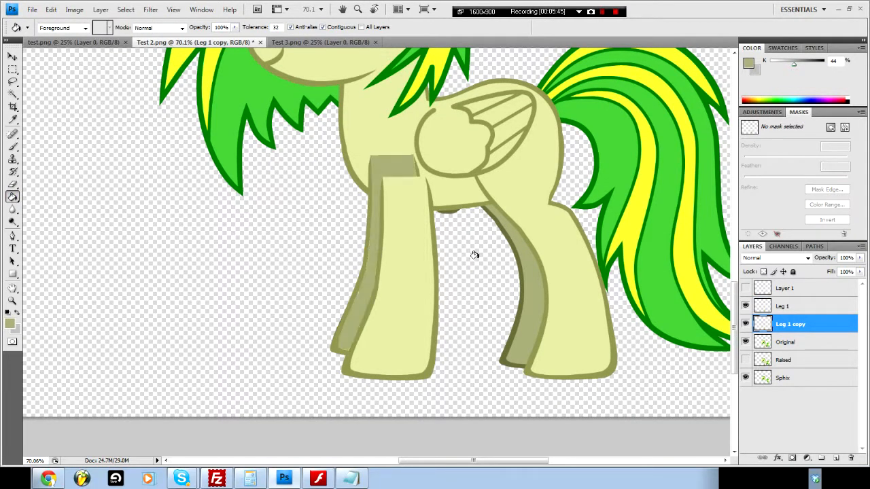
{"action": "left_click", "coordinate": [523, 257], "text": "alt"}
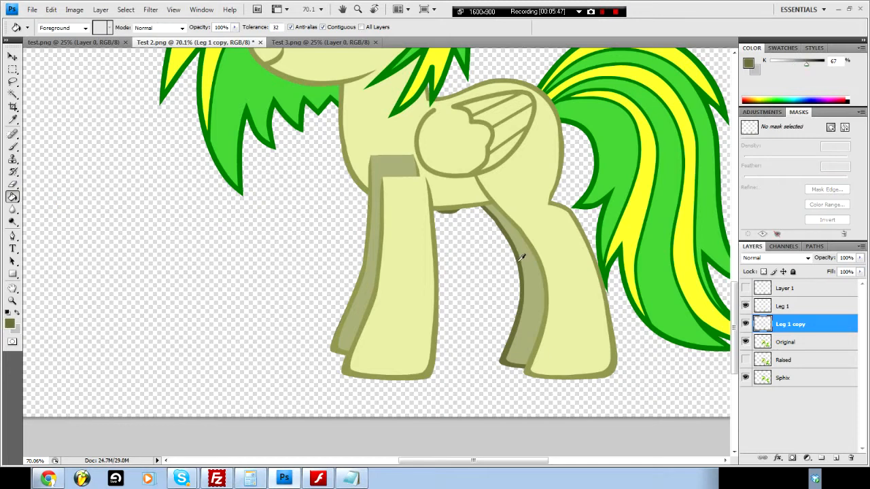
{"action": "left_click", "coordinate": [366, 244]}
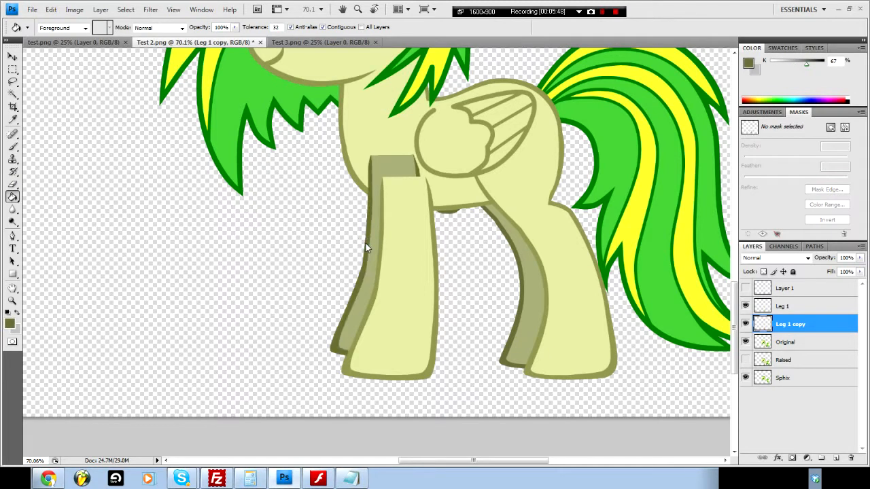
Step: Move the Leg 1 copy layer below the Original layer so it sits behind the body
{"action": "left_click", "coordinate": [13, 70]}
{"action": "scroll", "coordinate": [360, 230], "scroll_direction": "up", "scroll_amount": 5}
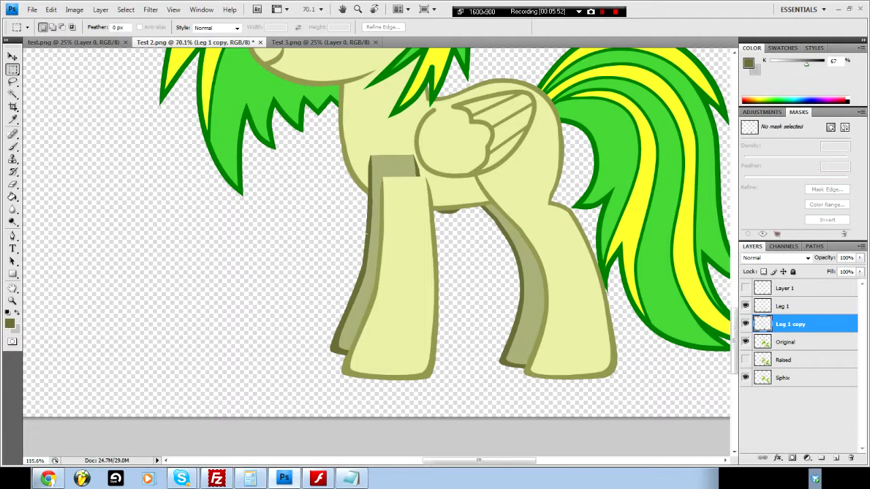
{"action": "scroll", "coordinate": [360, 230], "scroll_direction": "down", "scroll_amount": 3}
{"action": "scroll", "coordinate": [360, 230], "scroll_direction": "down", "scroll_amount": 2}
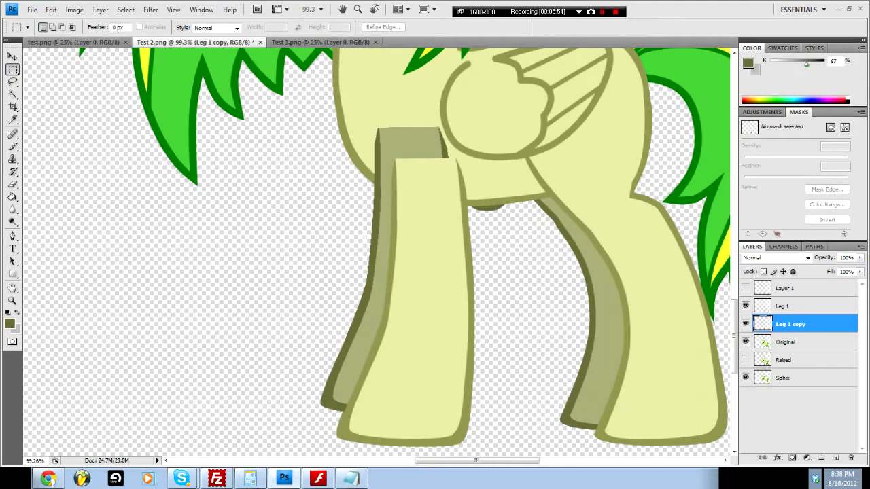
{"action": "left_click_drag", "start_coordinate": [506, 330], "coordinate": [451, 320]}
{"action": "left_click_drag", "start_coordinate": [816, 332], "coordinate": [810, 352]}
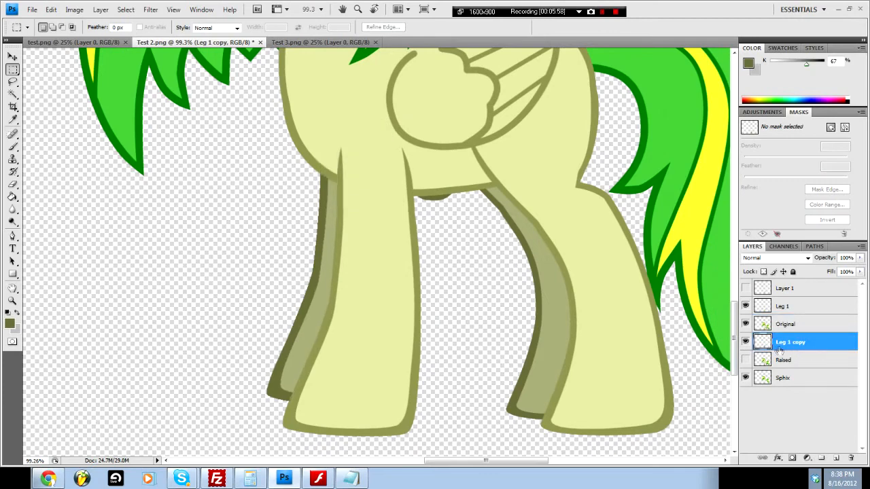
Step: Hide the Original layer, show the Raised layer, and move Leg 1 copy below Raised
{"action": "left_click_drag", "start_coordinate": [524, 268], "coordinate": [547, 322]}
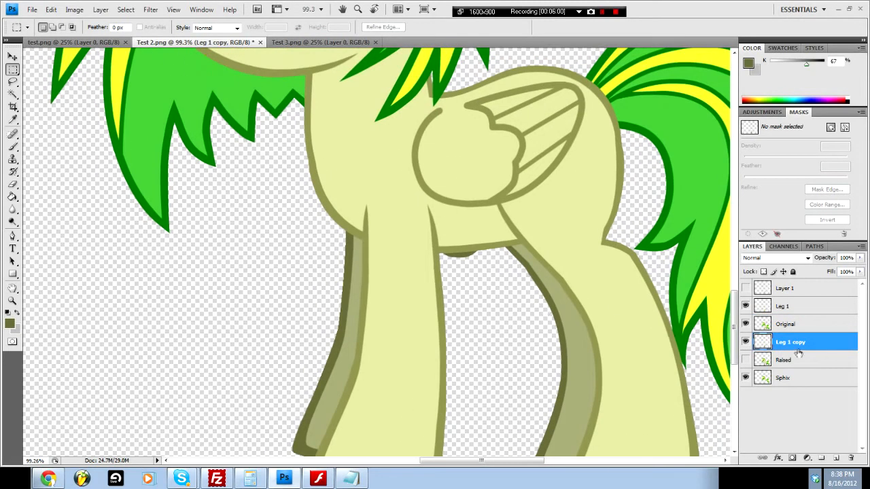
{"action": "left_click", "coordinate": [746, 324]}
{"action": "left_click", "coordinate": [745, 359]}
{"action": "left_click_drag", "start_coordinate": [793, 348], "coordinate": [794, 375]}
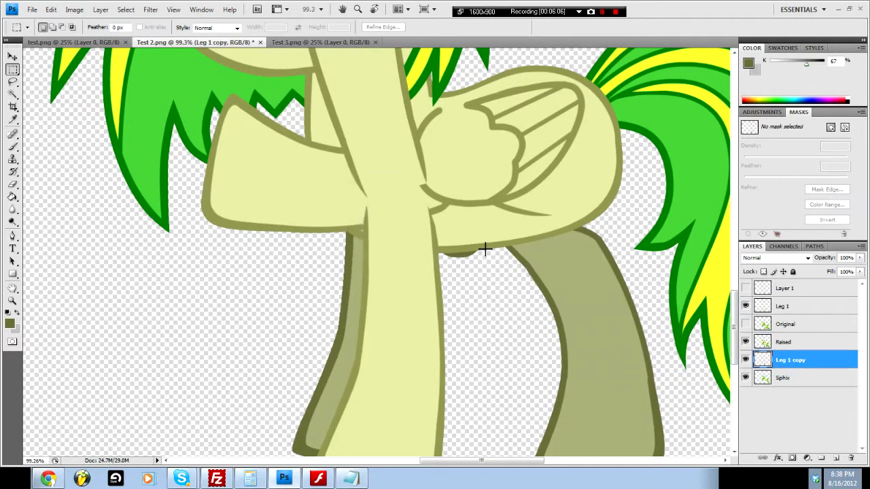
Step: Hide the Raised layer and move Leg 1 copy below the Sphix layer, keeping both of these visible
{"action": "scroll", "coordinate": [485, 250], "scroll_direction": "down", "scroll_amount": 3}
{"action": "key", "text": "alt"}
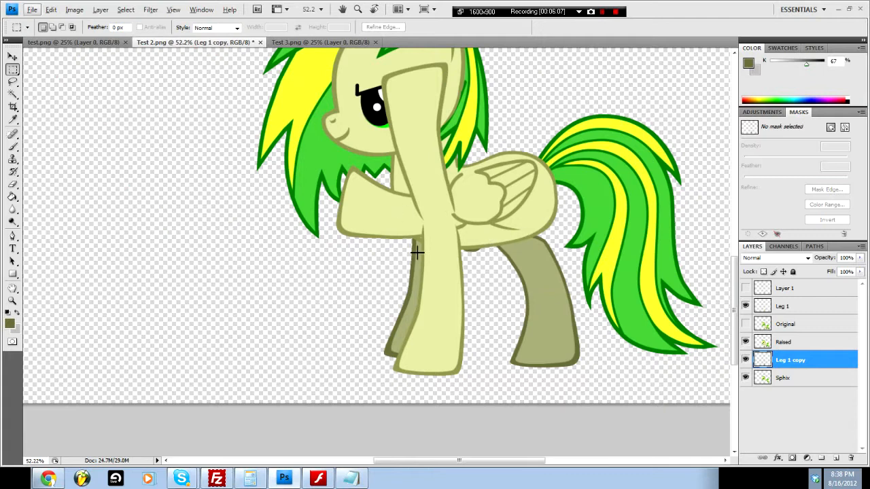
{"action": "left_click", "coordinate": [746, 378]}
{"action": "left_click", "coordinate": [746, 342]}
{"action": "left_click", "coordinate": [746, 378]}
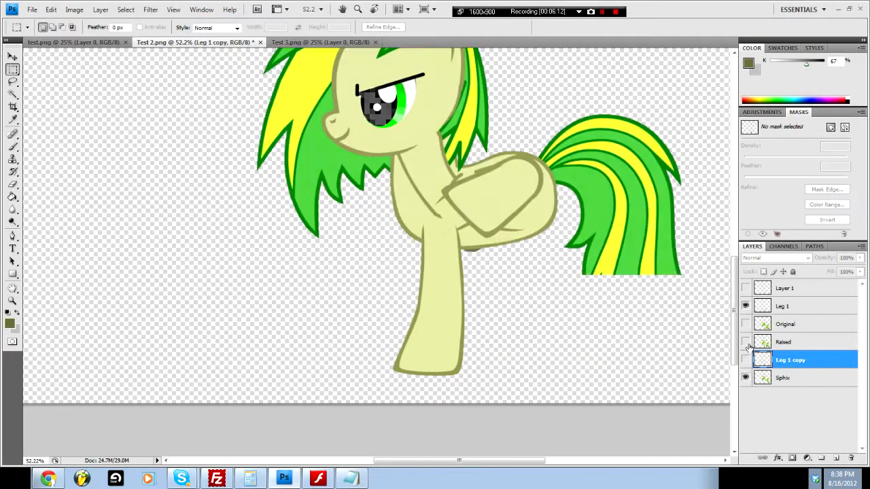
{"action": "left_click", "coordinate": [745, 361]}
{"action": "left_click_drag", "start_coordinate": [799, 361], "coordinate": [800, 394]}
{"action": "left_click_drag", "start_coordinate": [521, 284], "coordinate": [422, 275]}
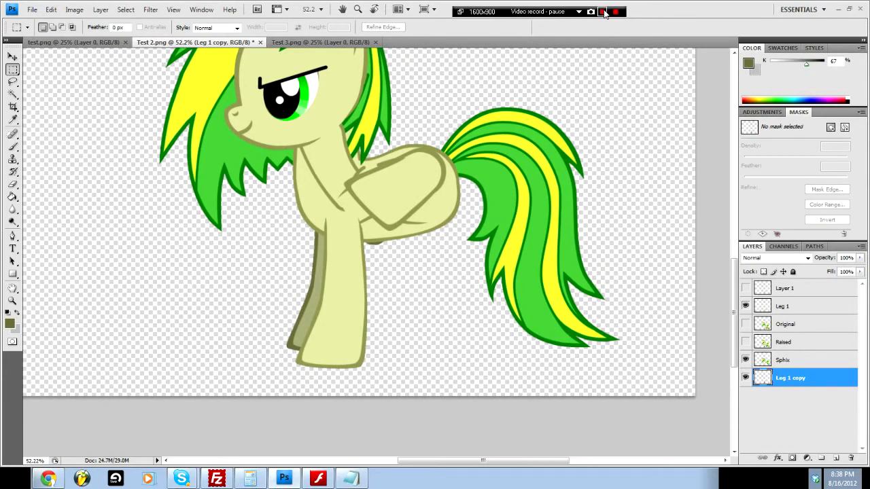
{"action": "left_click", "coordinate": [602, 12]}
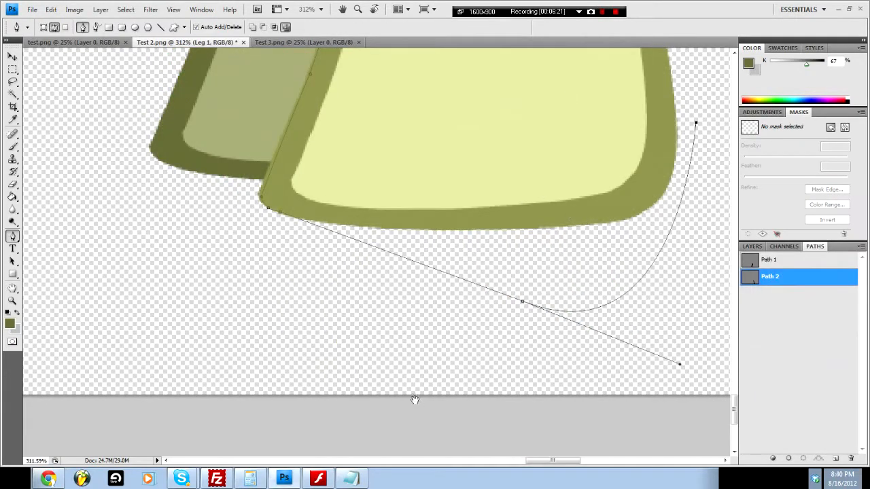
Step: Continue tracing Path 2 with the Pen tool up the back edge of the near hind leg
{"action": "left_click_drag", "start_coordinate": [467, 221], "coordinate": [318, 463]}
{"action": "mouse_move", "coordinate": [463, 249]}
{"action": "left_mouse_down"}
{"action": "mouse_move", "coordinate": [433, 295]}
{"action": "mouse_move", "coordinate": [401, 435]}
{"action": "left_mouse_up"}
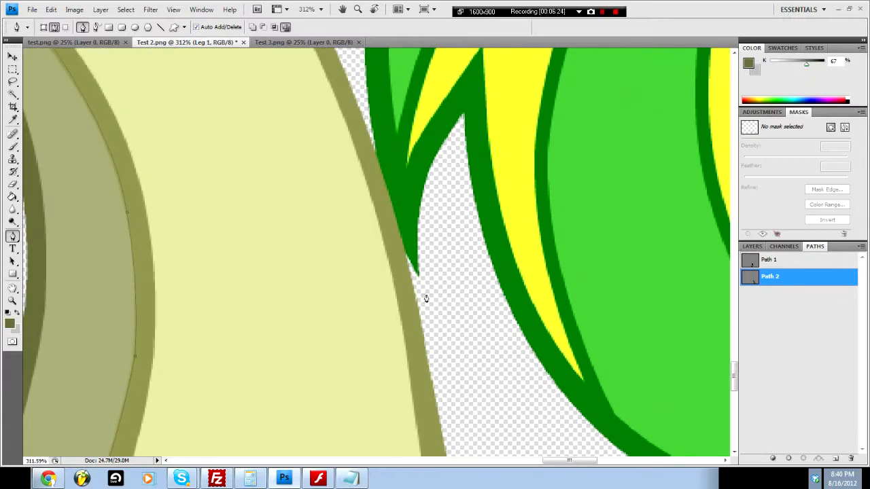
{"action": "left_click", "coordinate": [407, 259]}
{"action": "left_click_drag", "start_coordinate": [407, 256], "coordinate": [406, 253]}
{"action": "key", "text": "ctrl+minus"}
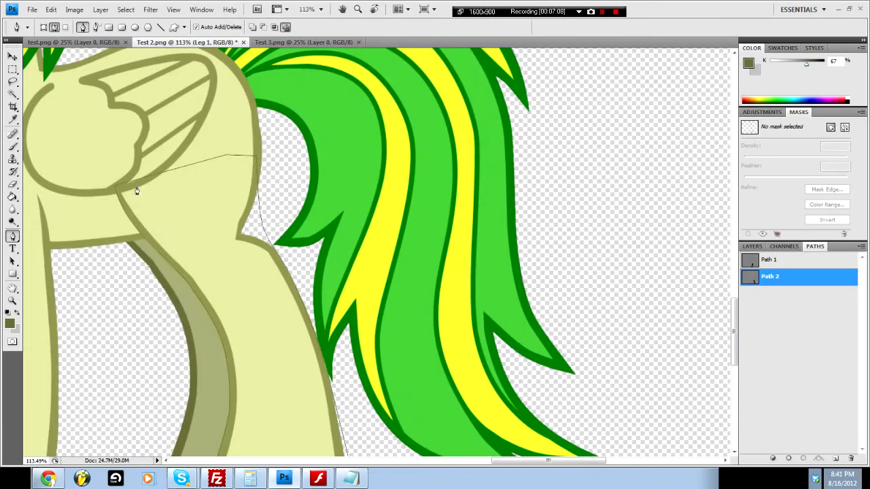
Step: Turn the hind leg path, Path 2, into a selection
{"action": "left_click_drag", "start_coordinate": [289, 330], "coordinate": [534, 249]}
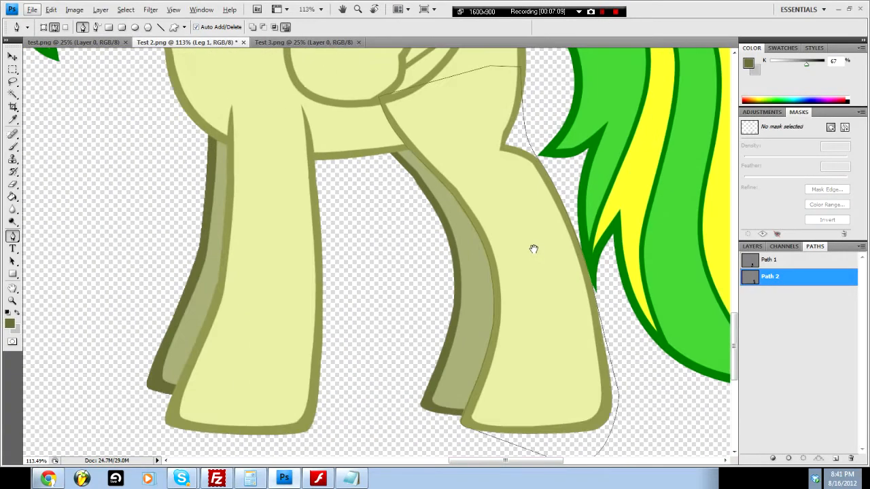
{"action": "right_click", "coordinate": [795, 283]}
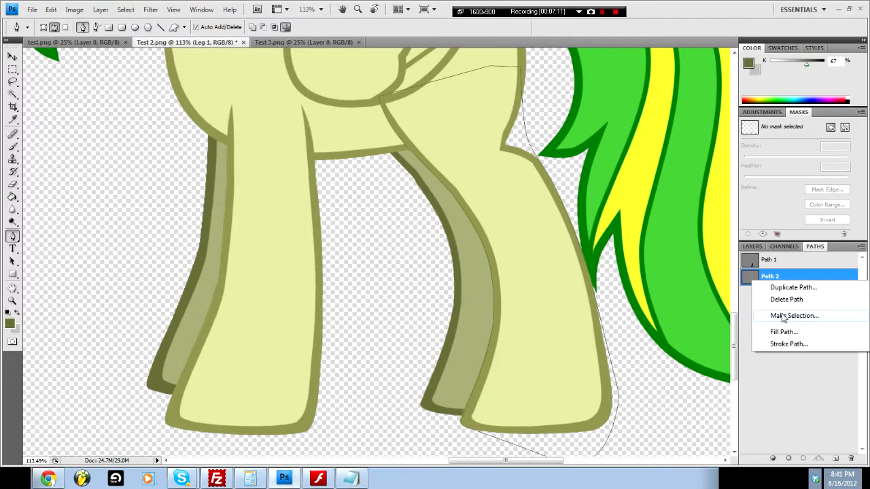
{"action": "left_click", "coordinate": [783, 317]}
{"action": "left_click", "coordinate": [490, 141]}
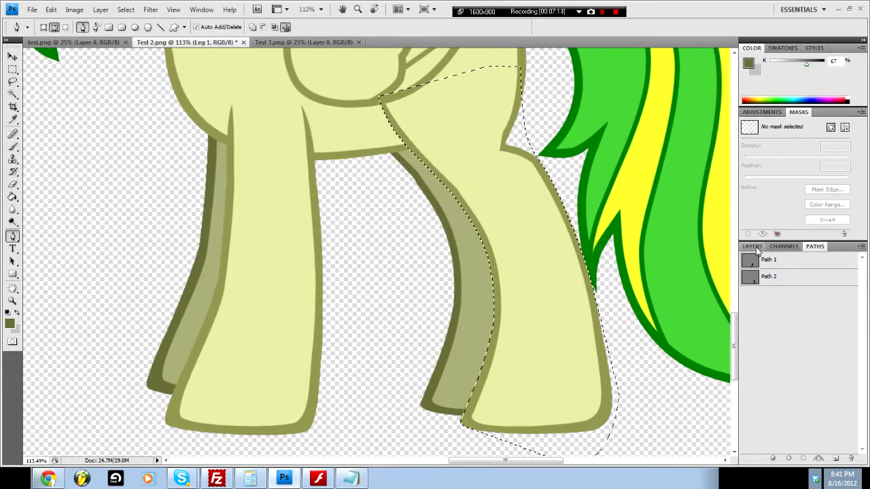
Step: Copy the selected hind leg from the Original layer onto a new layer named Leg 2 and align it with the original leg
{"action": "left_click", "coordinate": [752, 246]}
{"action": "left_click", "coordinate": [782, 325]}
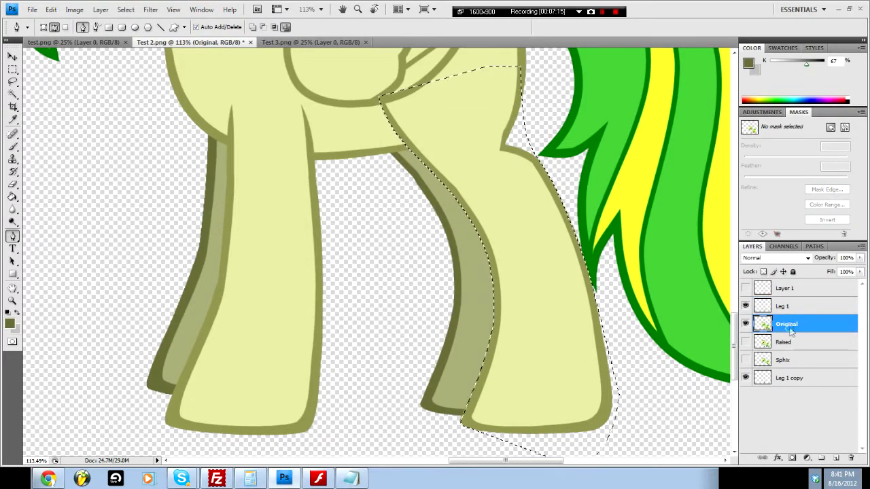
{"action": "left_click", "coordinate": [838, 459]}
{"action": "double_click", "coordinate": [793, 325]}
{"action": "type", "text": "Leg 2"}
{"action": "key", "text": "Return"}
{"action": "key", "text": "ctrl+d"}
{"action": "left_click", "coordinate": [12, 57]}
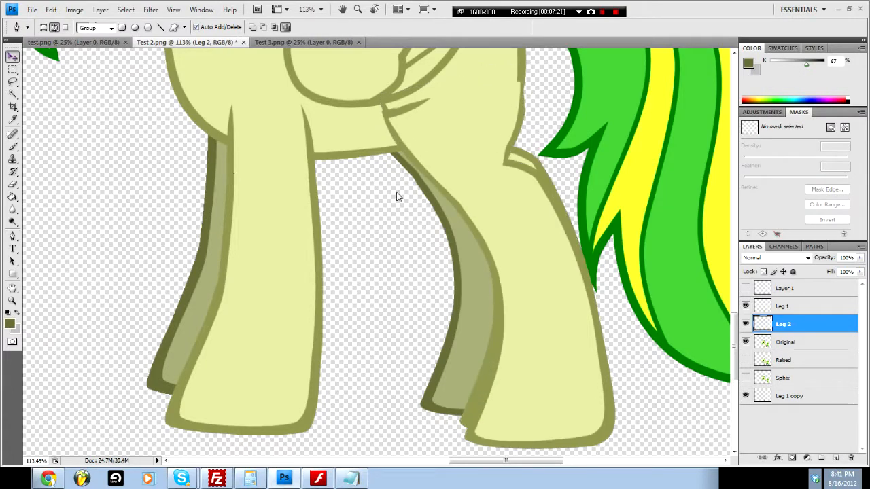
{"action": "left_click_drag", "start_coordinate": [485, 271], "coordinate": [495, 248]}
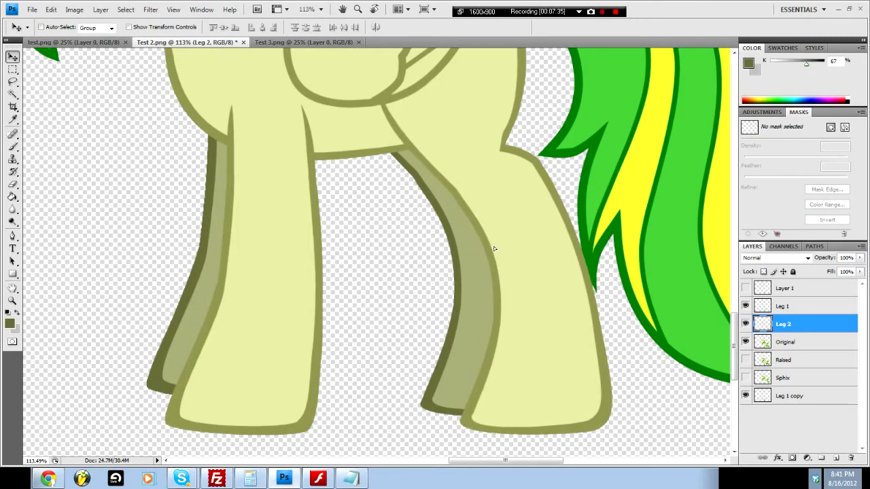
Step: Move the Leg 2 piece over the far hind leg so that it covers it
{"action": "scroll", "coordinate": [436, 105], "scroll_direction": "up", "scroll_amount": 5}
{"action": "left_click_drag", "start_coordinate": [427, 116], "coordinate": [423, 177]}
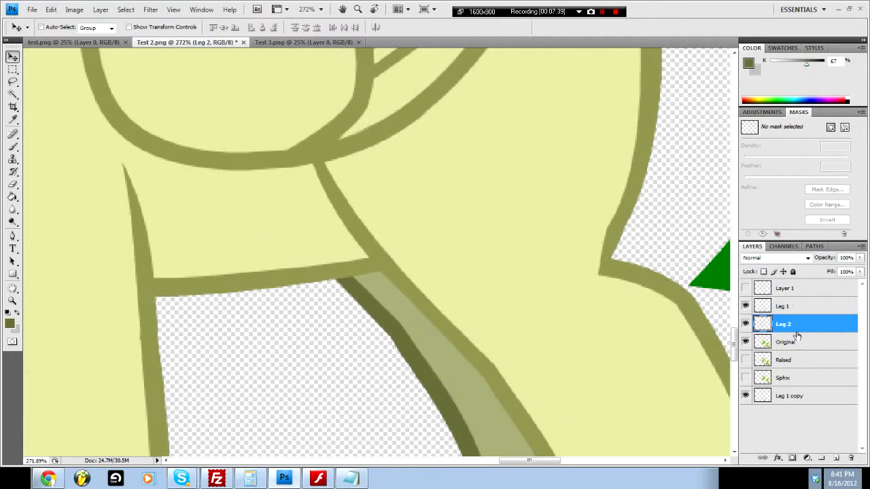
{"action": "left_click_drag", "start_coordinate": [638, 297], "coordinate": [407, 231]}
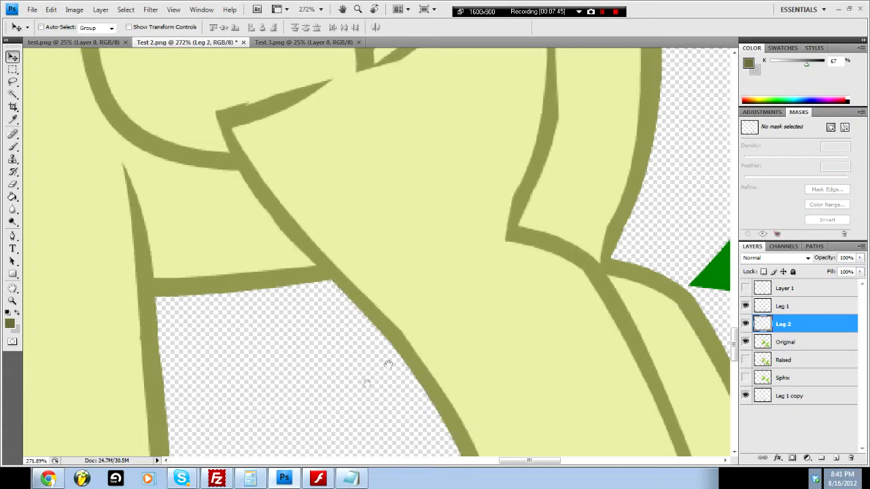
{"action": "left_click_drag", "start_coordinate": [366, 383], "coordinate": [513, 298]}
{"action": "scroll", "coordinate": [522, 291], "scroll_direction": "down", "scroll_amount": 3}
Step: Fill Leg 2's outline with the dark olive foreground color and its interior with the muted olive sampled from the far front leg
{"action": "key", "text": "b"}
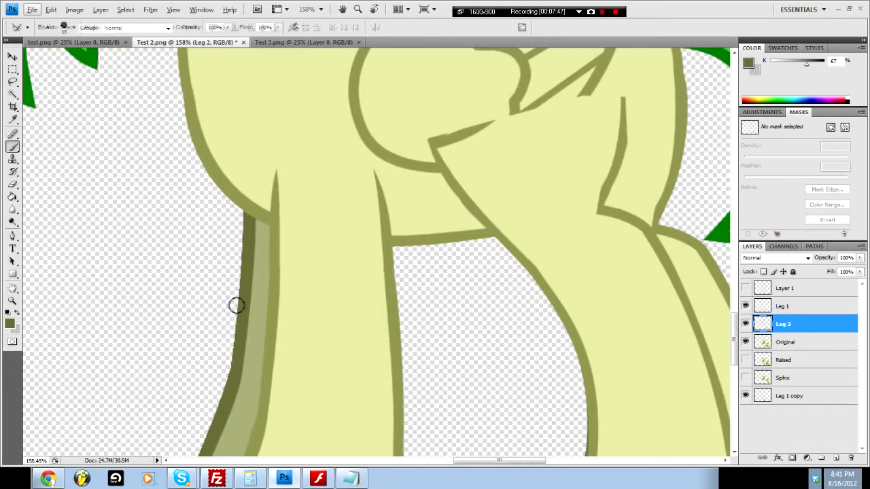
{"action": "key", "text": "g"}
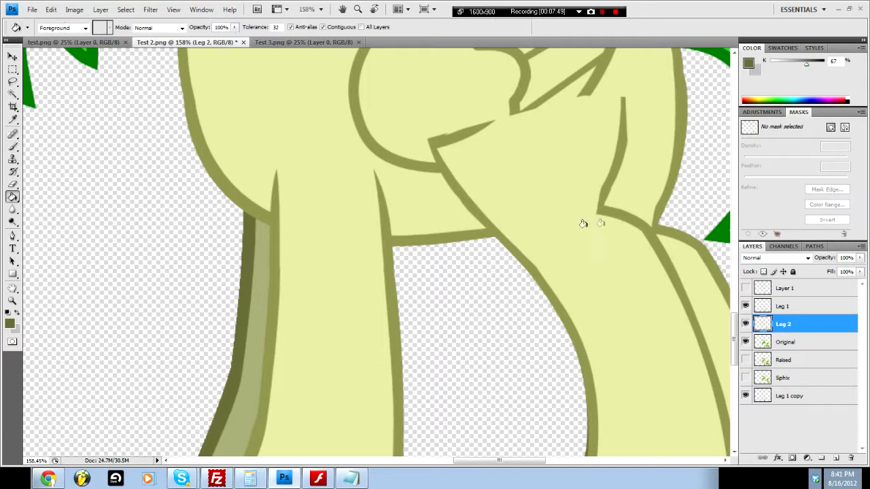
{"action": "left_click", "coordinate": [508, 246]}
{"action": "left_click", "coordinate": [262, 286], "text": "alt"}
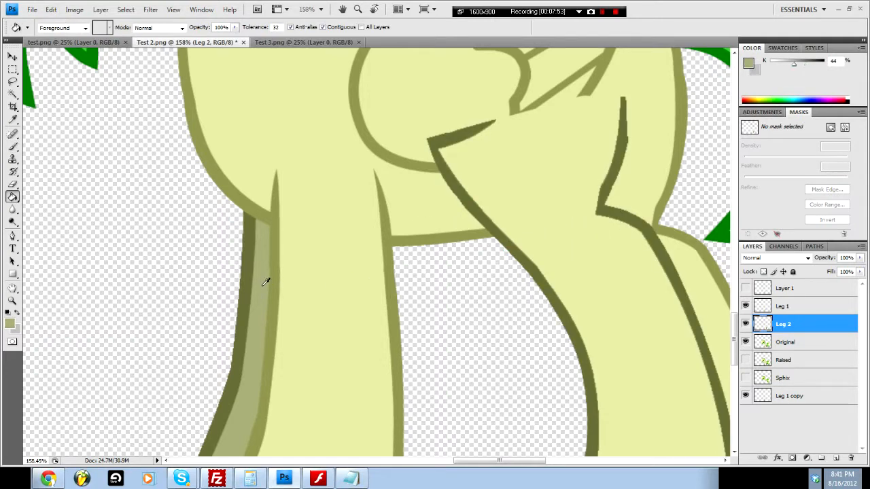
{"action": "left_click", "coordinate": [516, 186]}
{"action": "left_click_drag", "start_coordinate": [598, 388], "coordinate": [511, 210]}
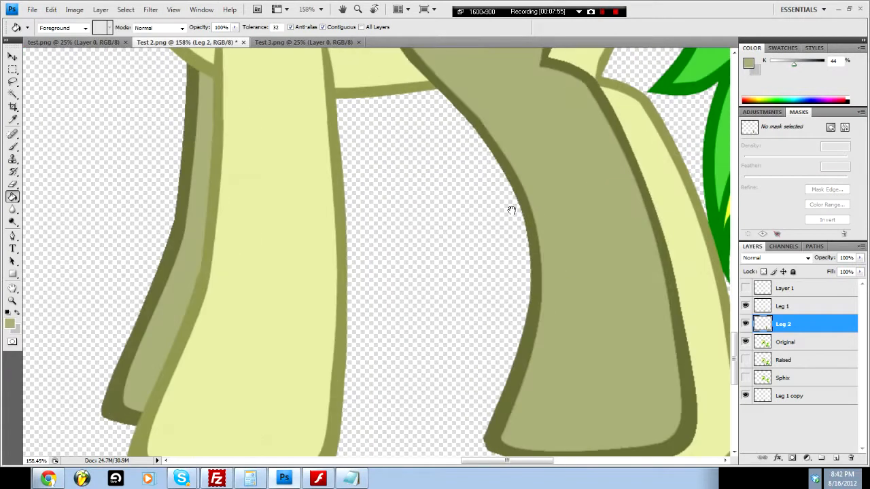
Step: Move the Leg 2 layer to just above Leg 1 copy and preview the darkened leg behind the Sphix pose
{"action": "left_click_drag", "start_coordinate": [815, 342], "coordinate": [781, 387]}
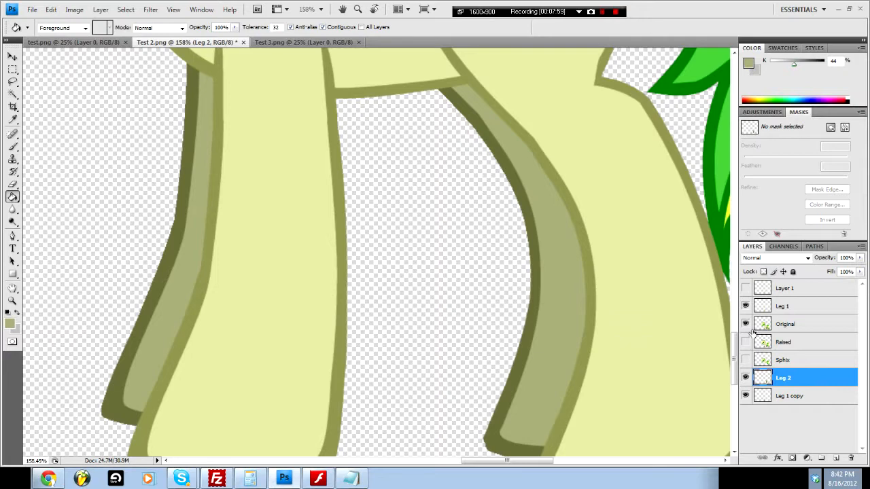
{"action": "left_click", "coordinate": [745, 361]}
{"action": "scroll", "coordinate": [426, 212], "scroll_direction": "down", "scroll_amount": 3}
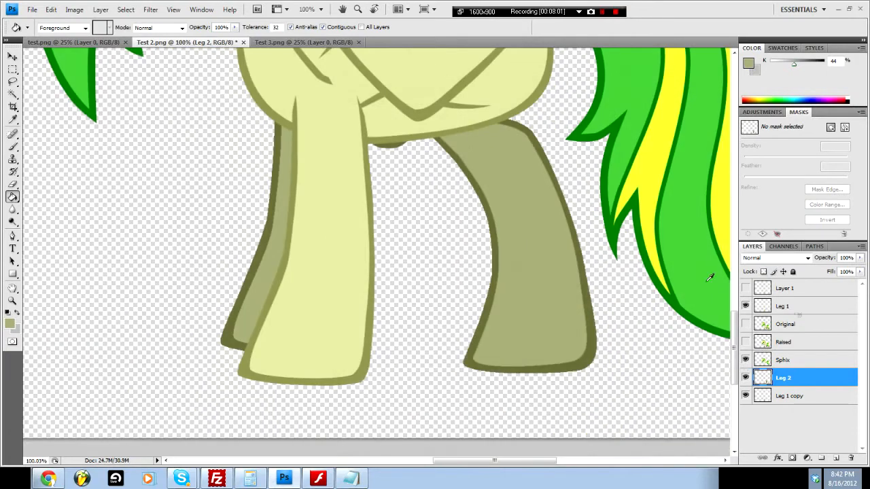
{"action": "left_click", "coordinate": [803, 404]}
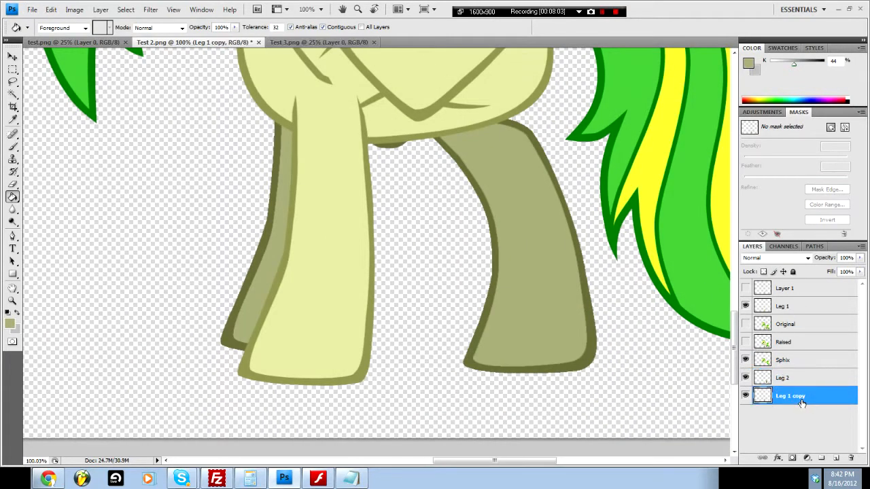
Step: Undo the layer reordering, the olive fills and the repositioning of the Leg 2 piece
{"action": "key", "text": "ctrl+z"}
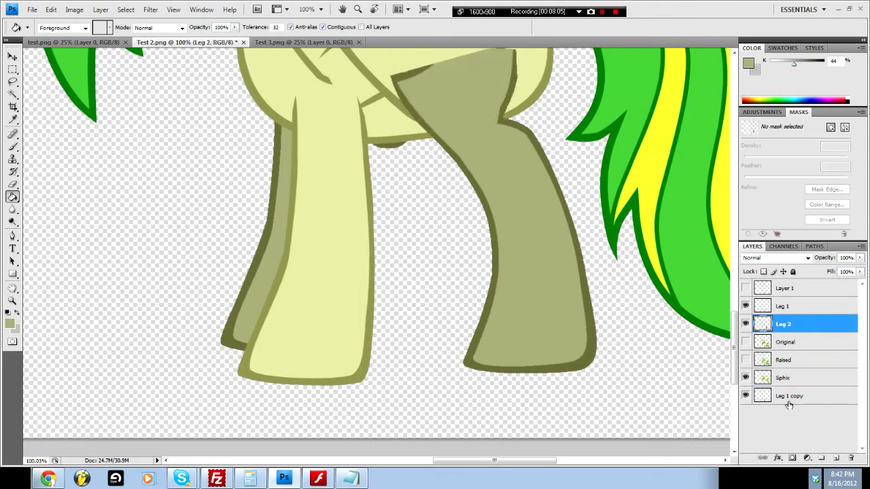
{"action": "key", "text": "ctrl+alt+z"}
{"action": "key", "text": "ctrl+alt+z"}
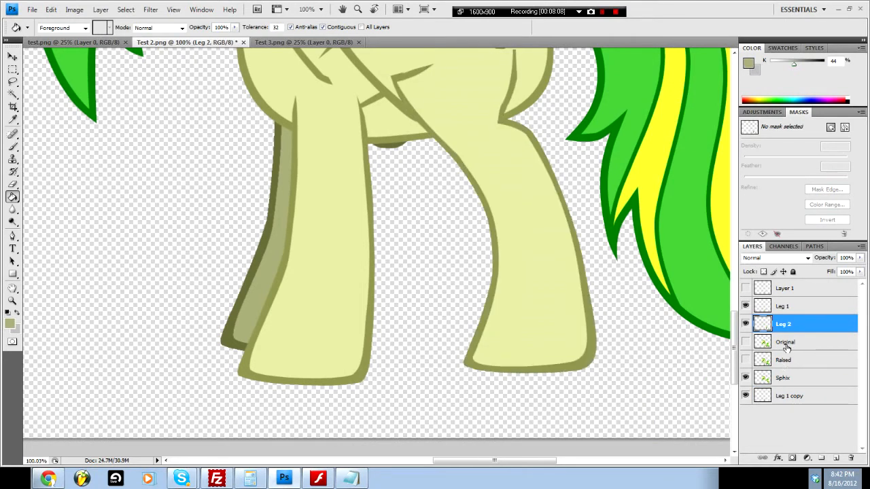
{"action": "right_click", "coordinate": [808, 320]}
{"action": "left_click", "coordinate": [799, 330]}
{"action": "key", "text": "ctrl+alt+z"}
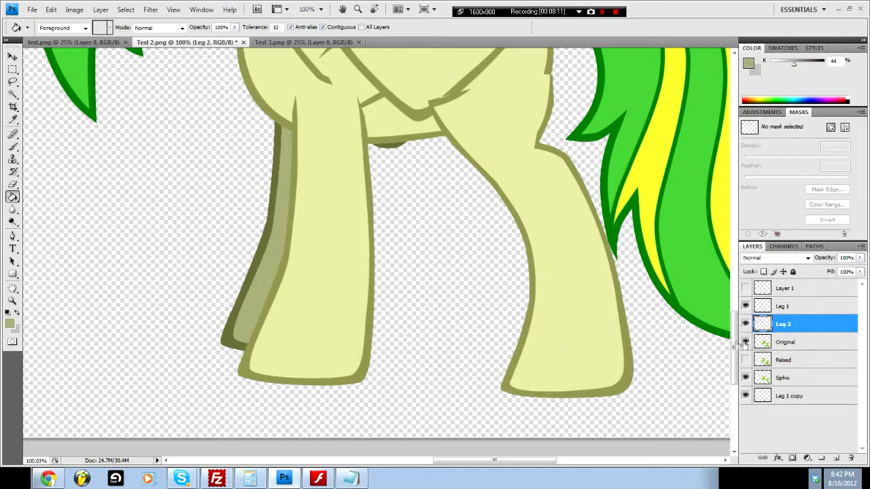
Step: Show the Original layer and move the Leg 2 piece to line up with the original near hind leg
{"action": "left_click", "coordinate": [746, 342]}
{"action": "left_click", "coordinate": [13, 57]}
{"action": "left_click_drag", "start_coordinate": [487, 254], "coordinate": [484, 246]}
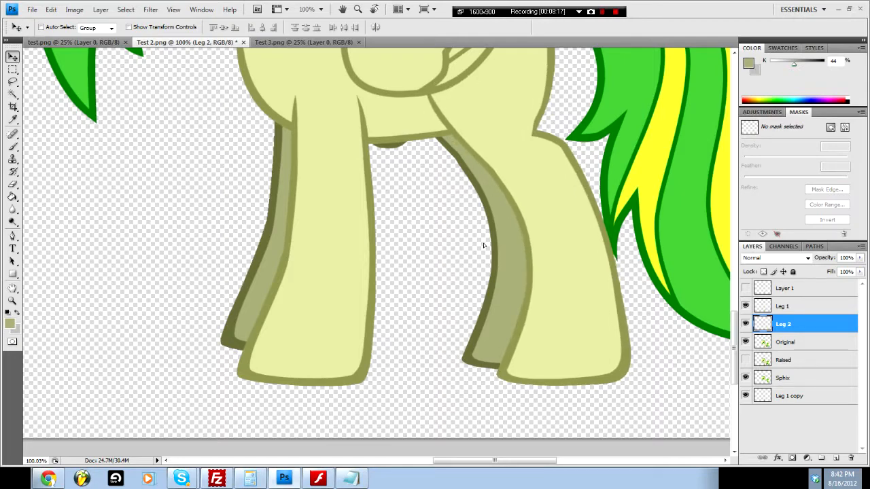
{"action": "scroll", "coordinate": [501, 177], "scroll_direction": "up", "scroll_amount": 3}
{"action": "left_click_drag", "start_coordinate": [504, 178], "coordinate": [550, 367]}
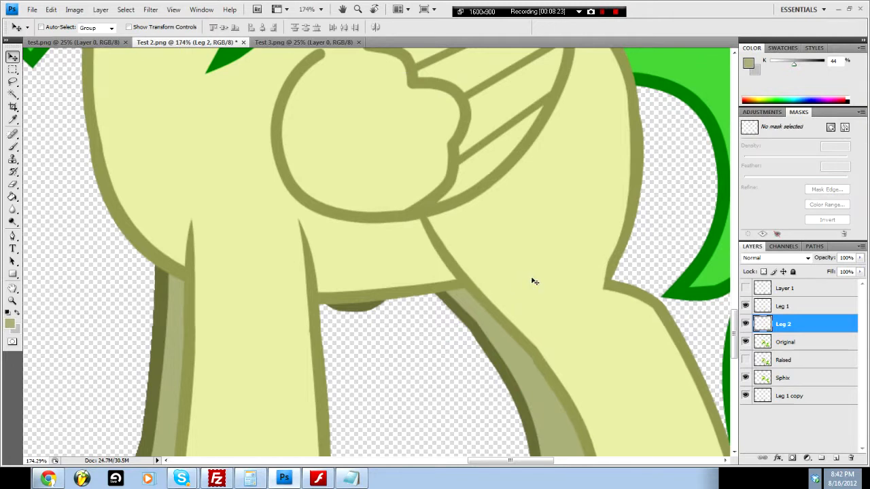
Step: Duplicate the Leg 2 layer as Leg 2 copy and place the duplicate beneath Leg 1 copy in the layer order
{"action": "right_click", "coordinate": [801, 330]}
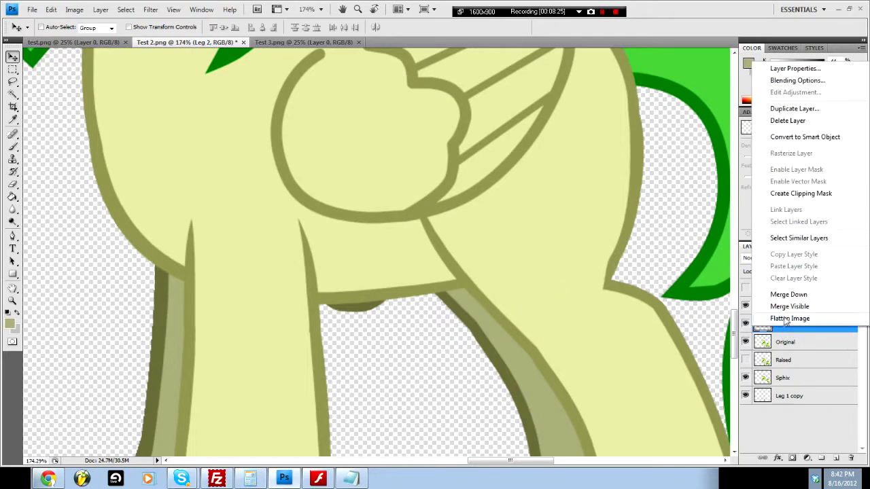
{"action": "left_click", "coordinate": [828, 109]}
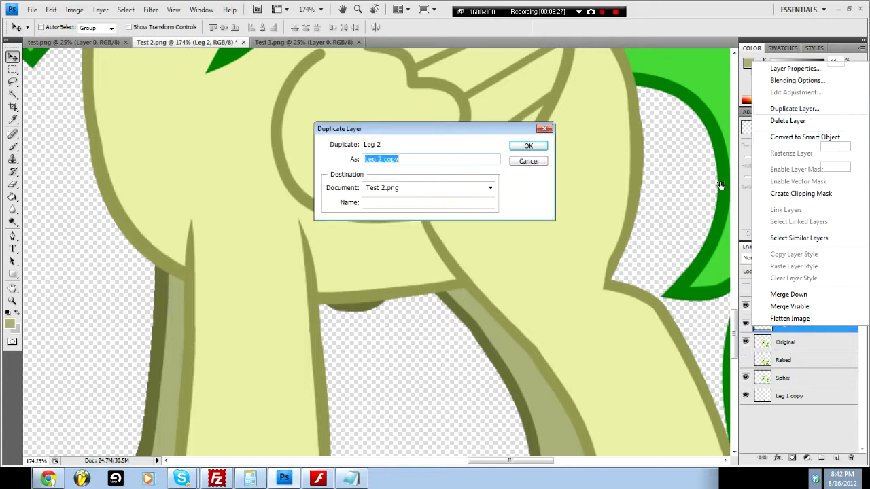
{"action": "left_click", "coordinate": [529, 145]}
{"action": "left_click_drag", "start_coordinate": [792, 324], "coordinate": [813, 431]}
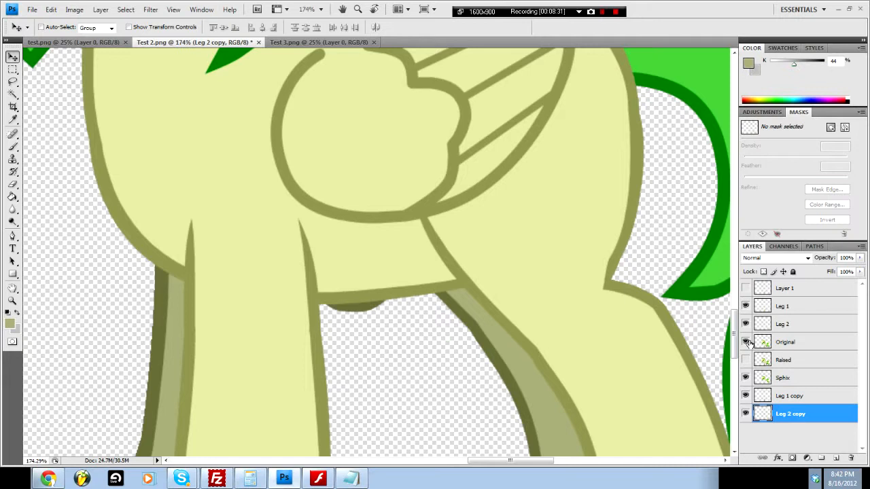
Step: Hide Leg 1, Leg 2 and Original, and fill Leg 2 copy's interior with muted olive and its outline with Leg 1 copy's dark olive
{"action": "key", "text": "b"}
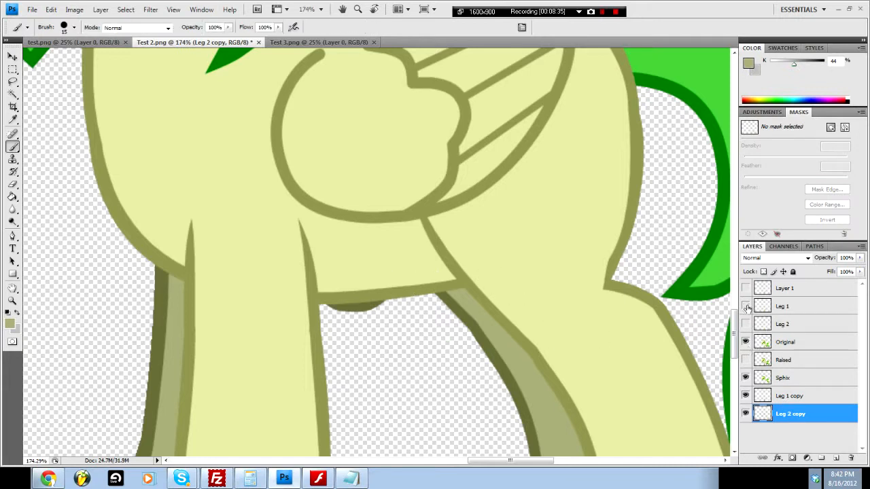
{"action": "key", "text": "alt"}
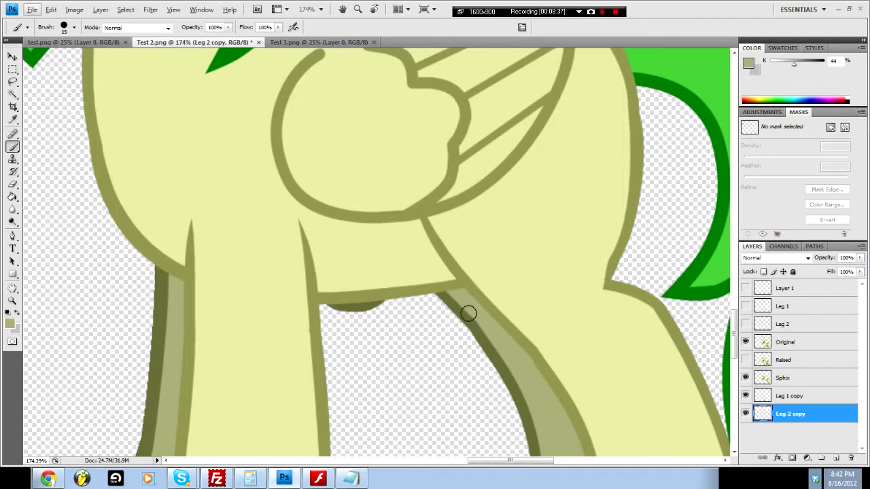
{"action": "key", "text": "h"}
{"action": "key", "text": "Escape"}
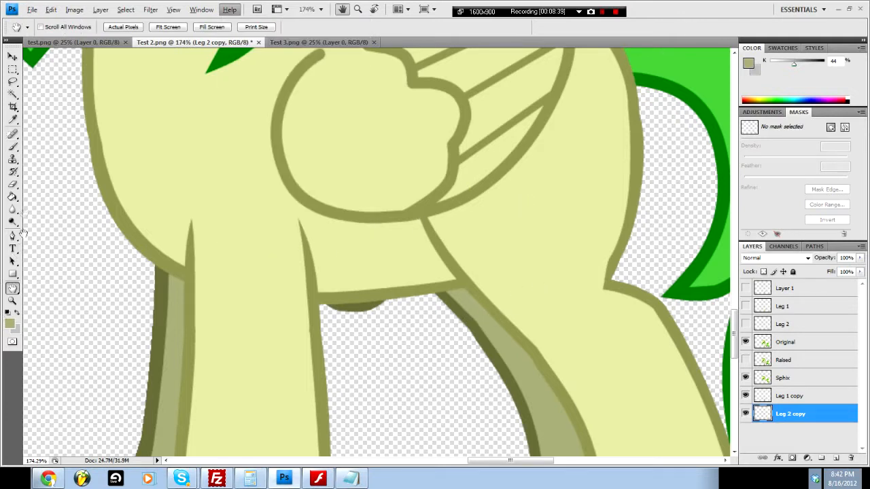
{"action": "left_click", "coordinate": [13, 197]}
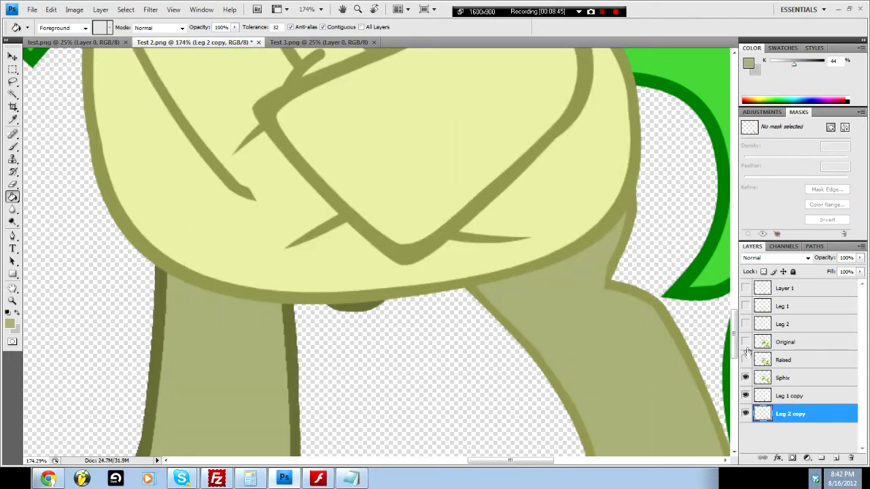
{"action": "left_click", "coordinate": [294, 341], "text": "alt"}
{"action": "left_click", "coordinate": [503, 324]}
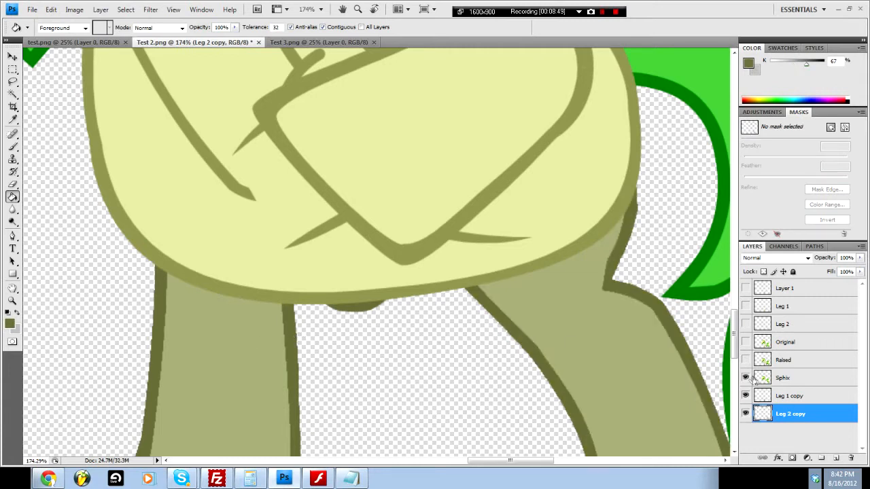
Step: Show the Leg 1, Leg 2 and Original layers again and check the legs on the whole pony
{"action": "left_click", "coordinate": [745, 306]}
{"action": "scroll", "coordinate": [408, 340], "scroll_direction": "down", "scroll_amount": 5}
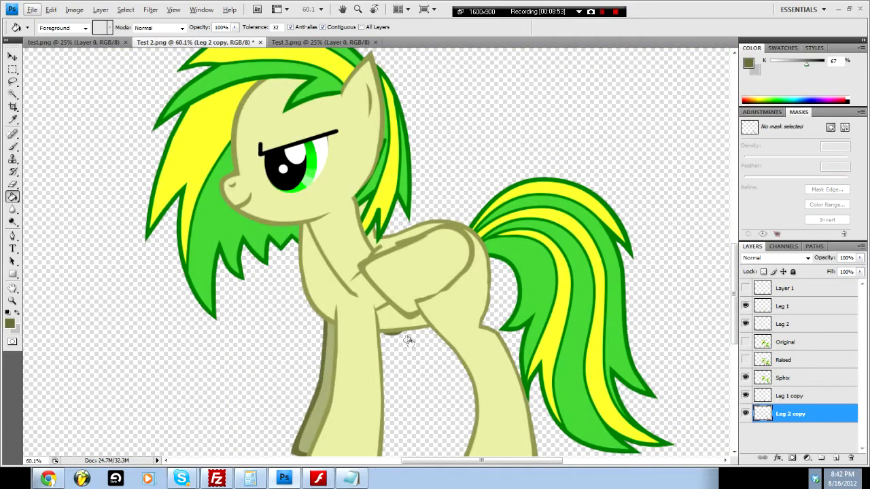
{"action": "key", "text": "h"}
{"action": "mouse_move", "coordinate": [546, 221]}
{"action": "left_mouse_down"}
{"action": "mouse_move", "coordinate": [507, 272]}
{"action": "mouse_move", "coordinate": [481, 363]}
{"action": "mouse_move", "coordinate": [499, 400]}
{"action": "left_mouse_up"}
{"action": "key", "text": "b"}
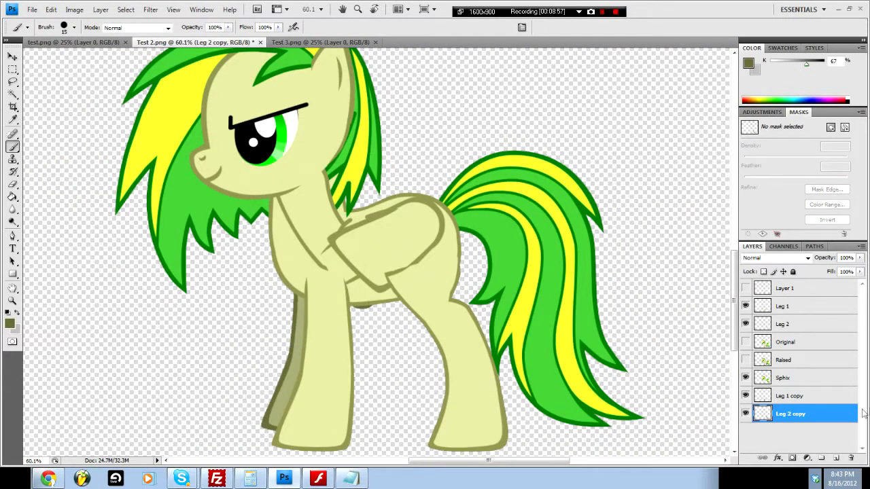
{"action": "left_click", "coordinate": [13, 69]}
{"action": "left_click", "coordinate": [602, 12]}
{"action": "left_click", "coordinate": [602, 12]}
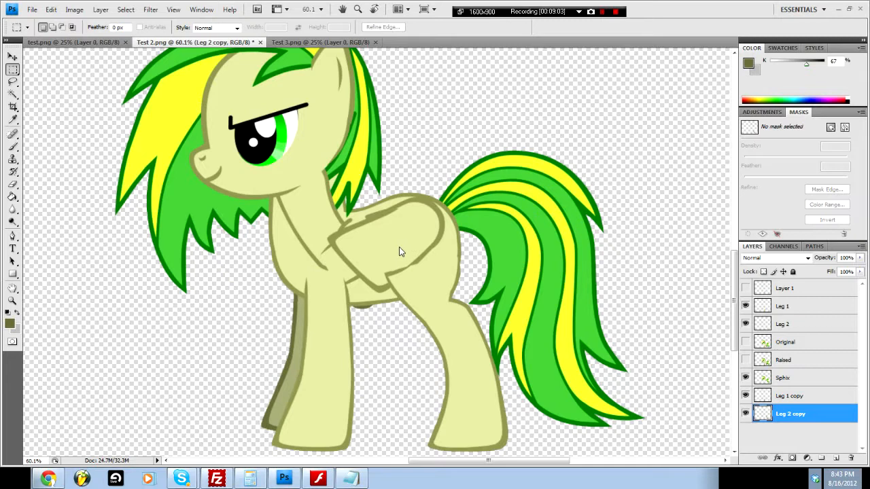
{"action": "left_click", "coordinate": [746, 345]}
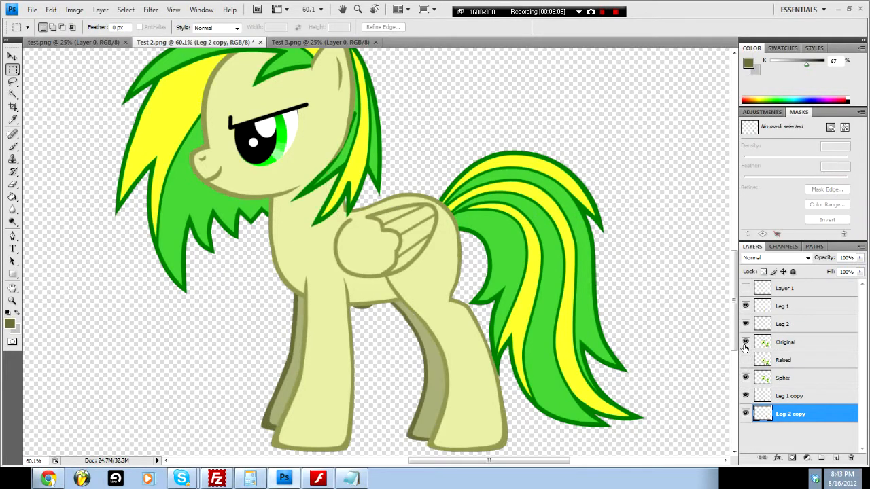
Step: Create a new path, Path 3, and draw a Pen segment across the pony that bends down to the belly
{"action": "left_click", "coordinate": [815, 246]}
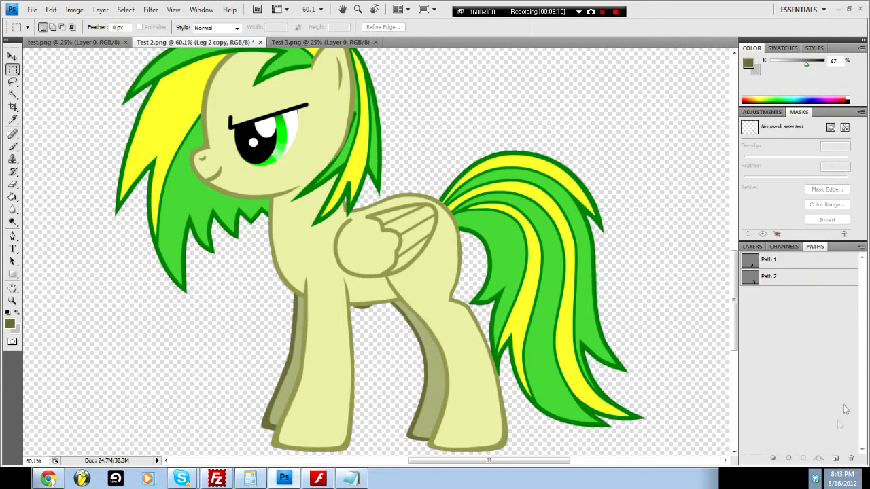
{"action": "left_click", "coordinate": [837, 458]}
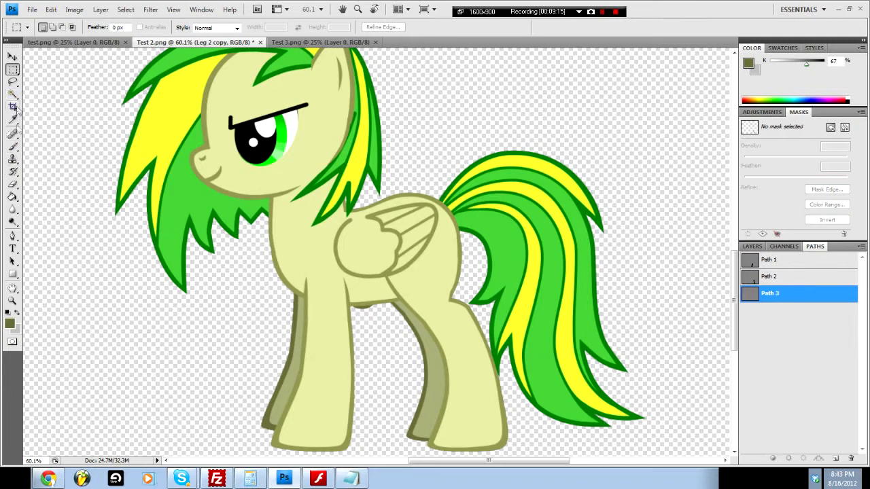
{"action": "left_click", "coordinate": [12, 236]}
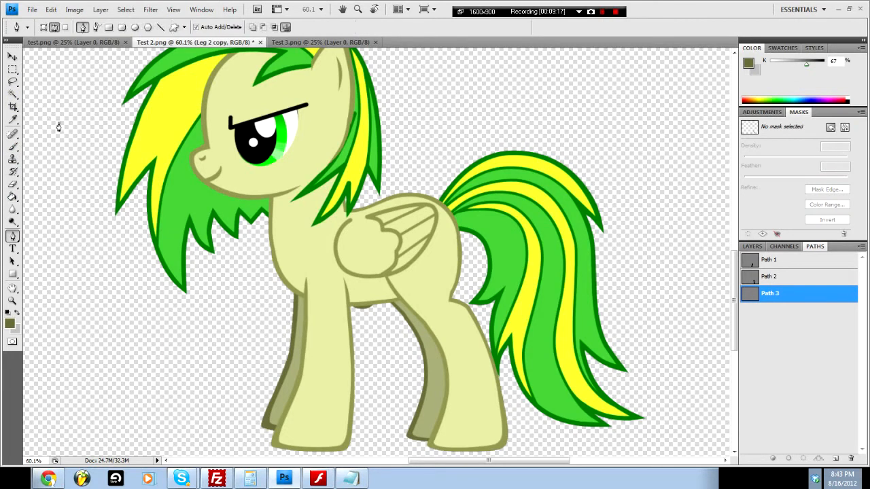
{"action": "left_click", "coordinate": [688, 178]}
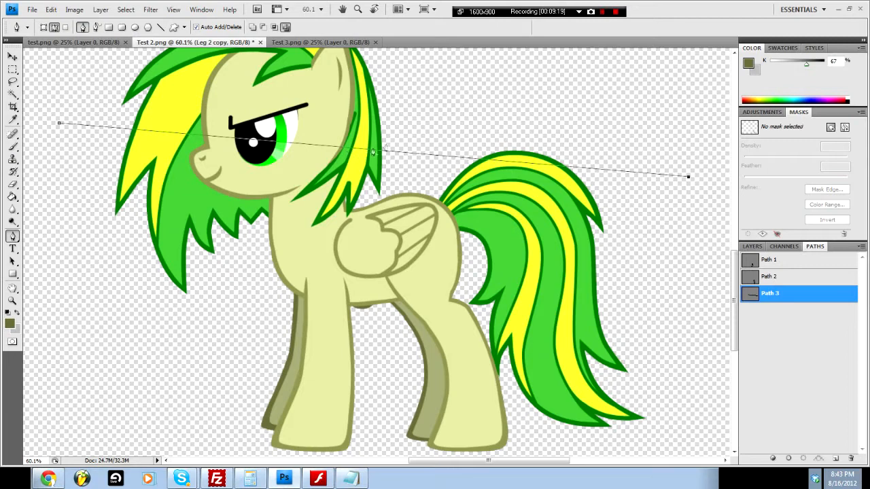
{"action": "left_click_drag", "start_coordinate": [392, 155], "coordinate": [492, 293]}
Step: Adjust the direction handles of Path 3's belly point so that the curve follows the lower edge of the body
{"action": "scroll", "coordinate": [349, 308], "scroll_direction": "up", "scroll_amount": 3}
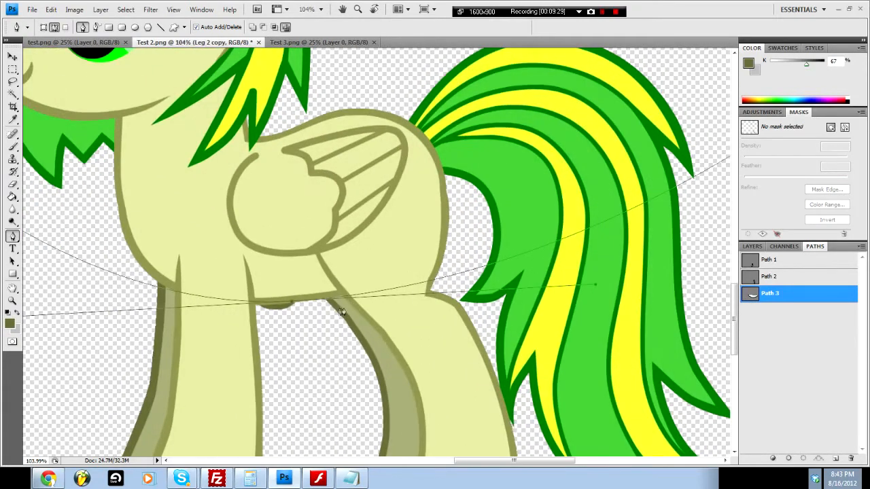
{"action": "left_click_drag", "start_coordinate": [597, 288], "coordinate": [593, 275]}
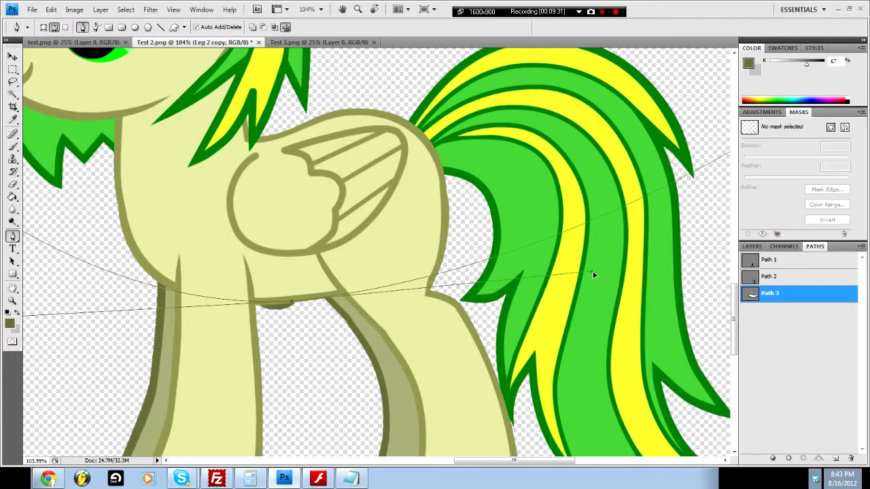
{"action": "scroll", "coordinate": [243, 307], "scroll_direction": "up", "scroll_amount": 2}
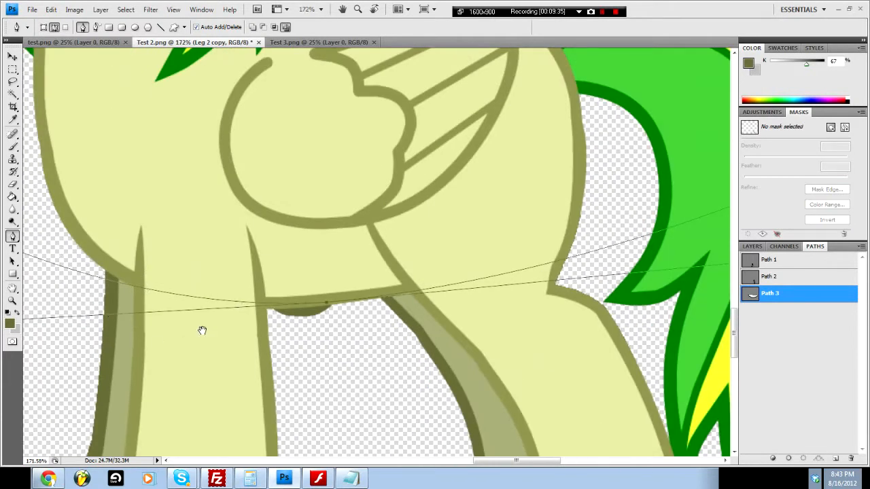
{"action": "left_click_drag", "start_coordinate": [201, 330], "coordinate": [476, 318]}
{"action": "left_click_drag", "start_coordinate": [83, 313], "coordinate": [239, 312]}
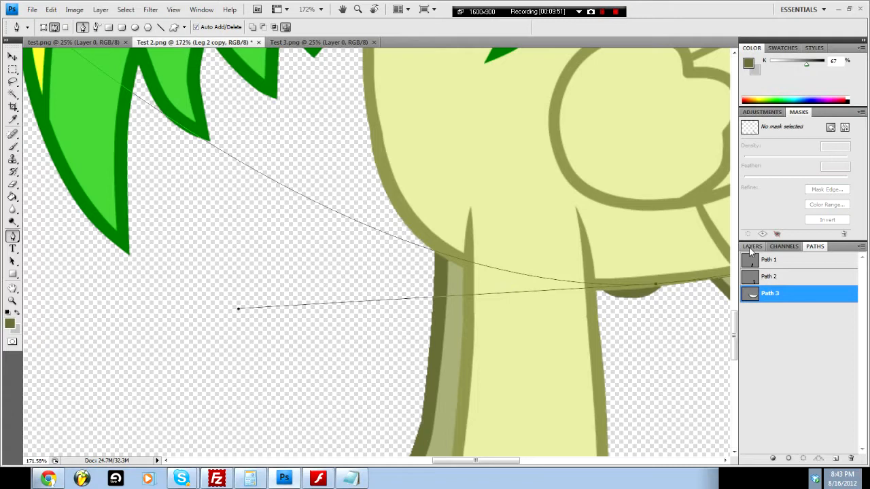
Step: Close Path 3 above the pony's back and turn it into a selection
{"action": "scroll", "coordinate": [554, 233], "scroll_direction": "down", "scroll_amount": 5}
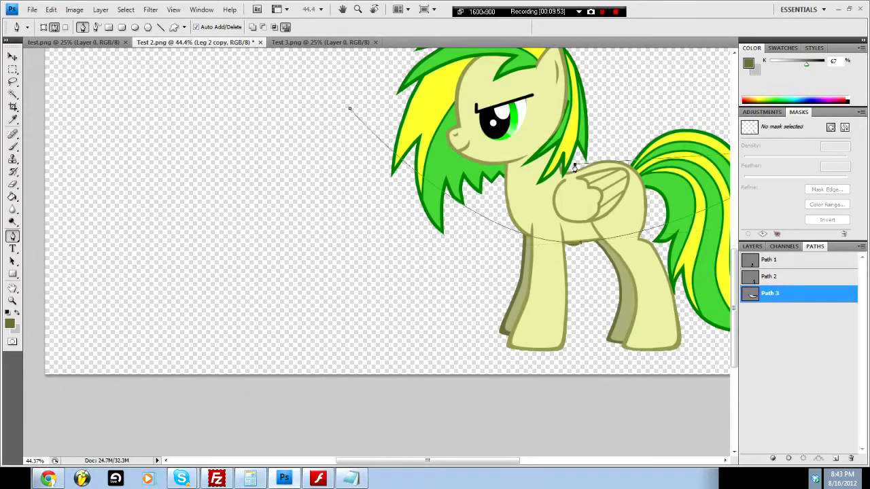
{"action": "left_click", "coordinate": [629, 66]}
{"action": "left_click", "coordinate": [349, 108]}
{"action": "right_click", "coordinate": [785, 296]}
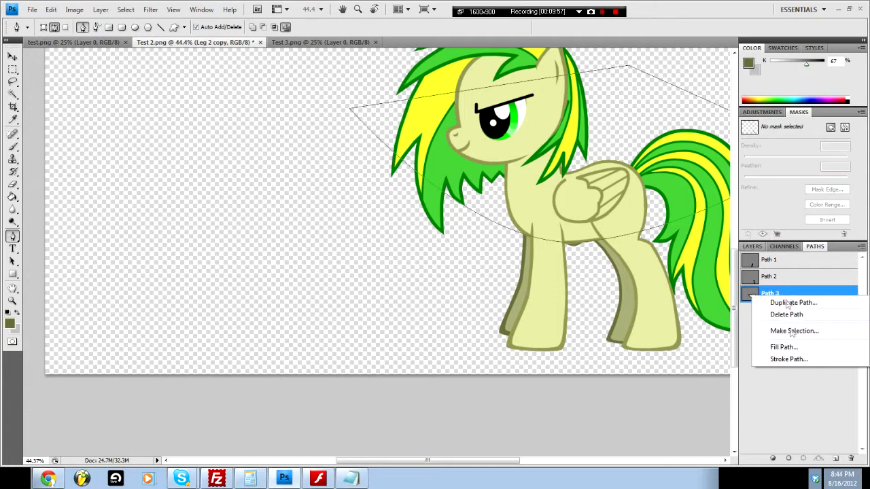
{"action": "left_click", "coordinate": [795, 331]}
{"action": "left_click", "coordinate": [494, 141]}
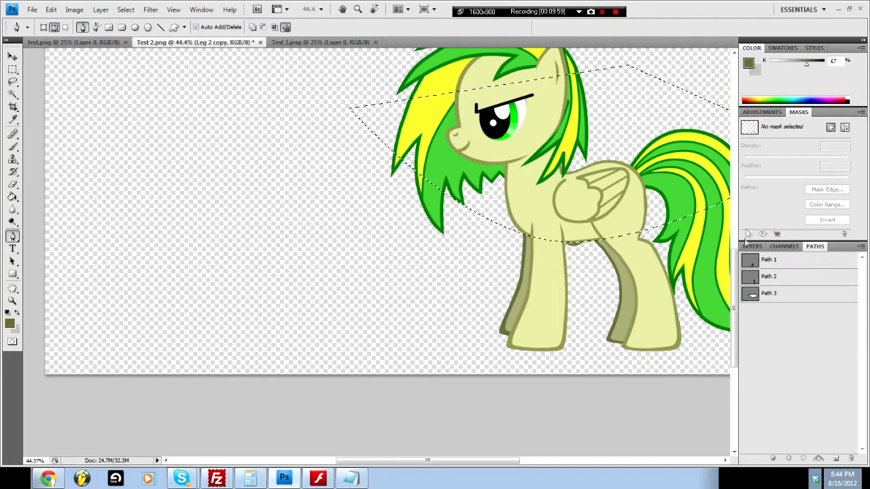
Step: Copy the selected body area from Original onto a new layer named Fix directly above Sphix and align it with the original body
{"action": "key", "text": "F7"}
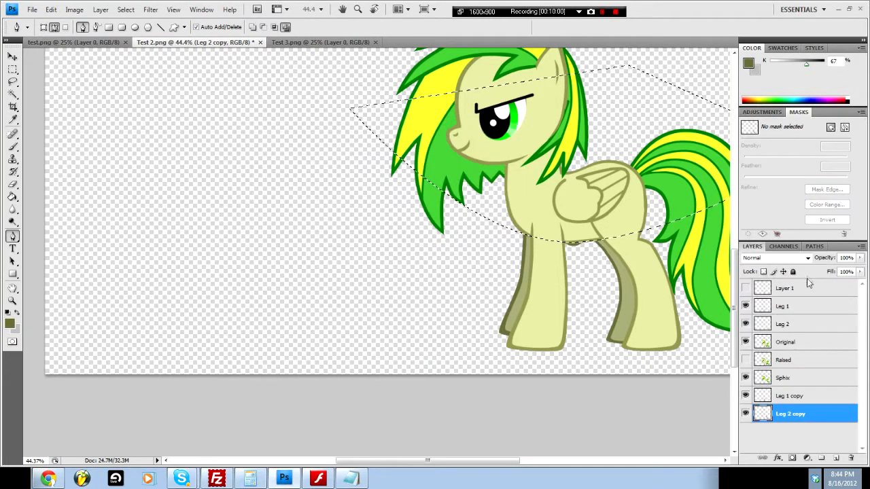
{"action": "left_click", "coordinate": [785, 342]}
{"action": "left_click", "coordinate": [836, 458]}
{"action": "left_click_drag", "start_coordinate": [788, 377], "coordinate": [792, 382]}
{"action": "double_click", "coordinate": [786, 379]}
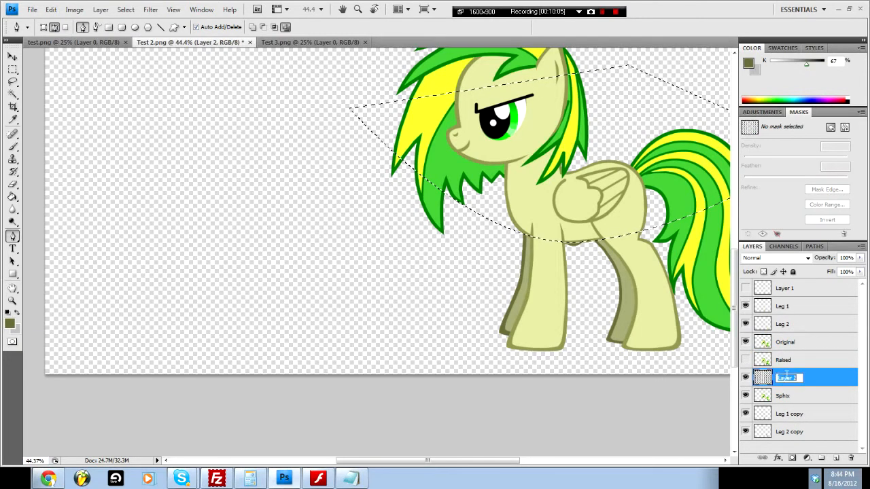
{"action": "key", "text": "ctrl+v"}
{"action": "type", "text": "Fix"}
{"action": "key", "text": "Return"}
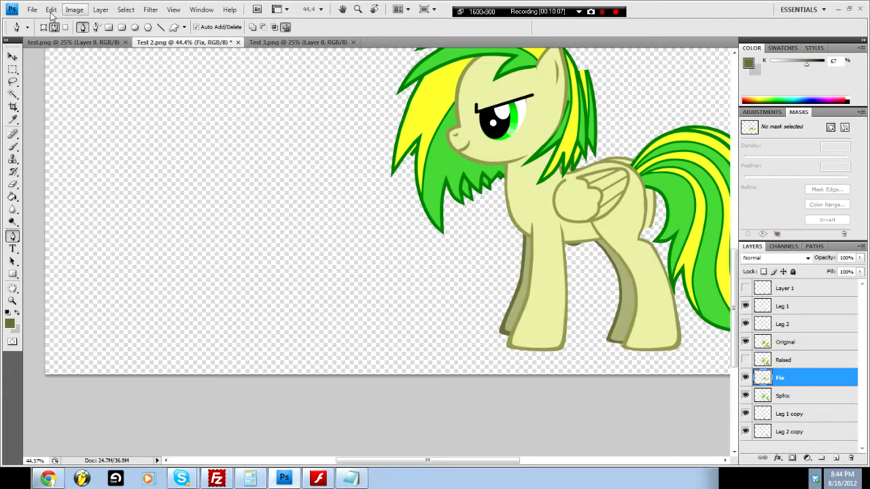
{"action": "key", "text": "v"}
{"action": "mouse_move", "coordinate": [552, 215]}
{"action": "left_mouse_down"}
{"action": "mouse_move", "coordinate": [535, 218]}
{"action": "mouse_move", "coordinate": [548, 212]}
{"action": "mouse_move", "coordinate": [542, 220]}
{"action": "left_mouse_up"}
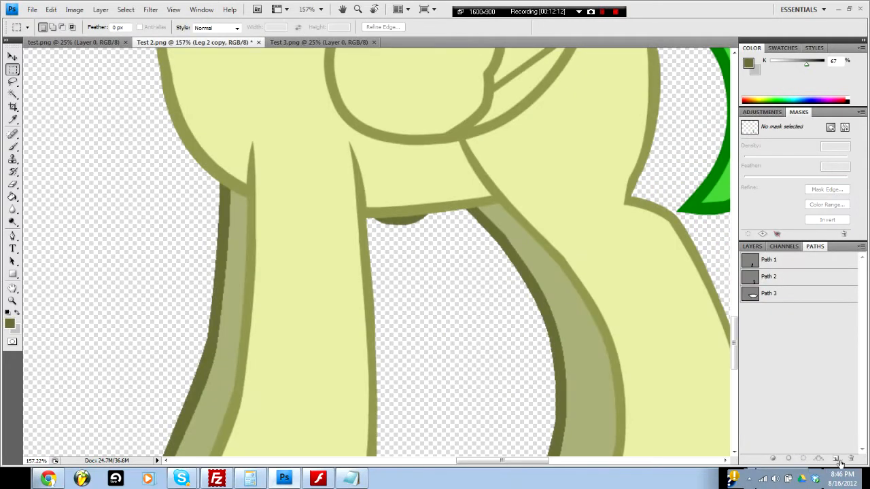
Step: Create a new path and draw a Pen segment along the belly outline above the dark bump, bending it to follow the edge
{"action": "left_click", "coordinate": [837, 460]}
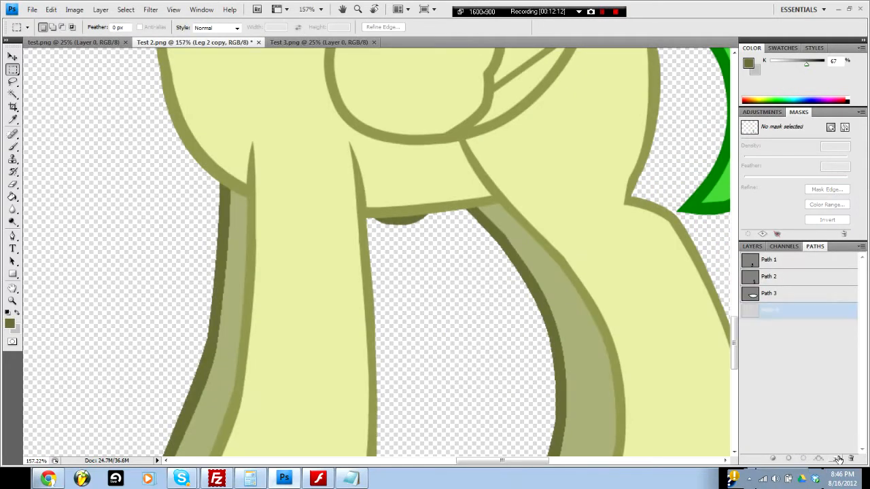
{"action": "key", "text": "p"}
{"action": "scroll", "coordinate": [451, 223], "scroll_direction": "up", "scroll_amount": 4}
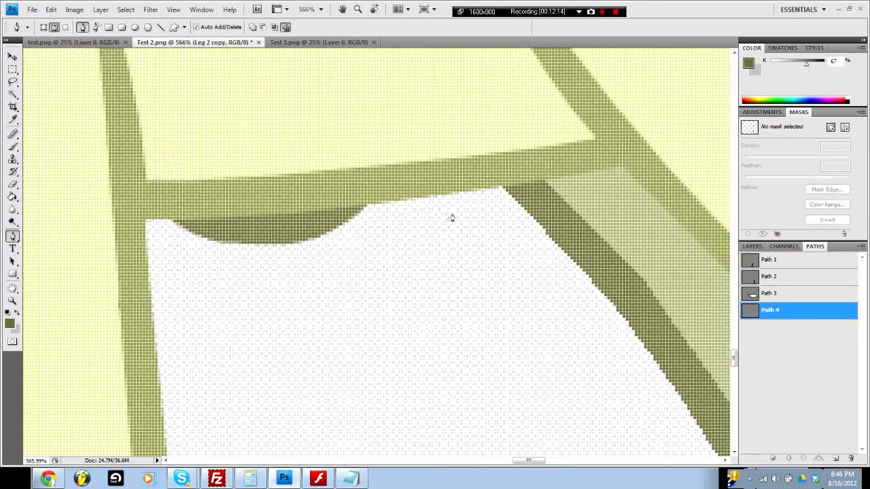
{"action": "left_click", "coordinate": [377, 204]}
{"action": "left_click_drag", "start_coordinate": [158, 221], "coordinate": [159, 220]}
{"action": "scroll", "coordinate": [269, 219], "scroll_direction": "down", "scroll_amount": 3}
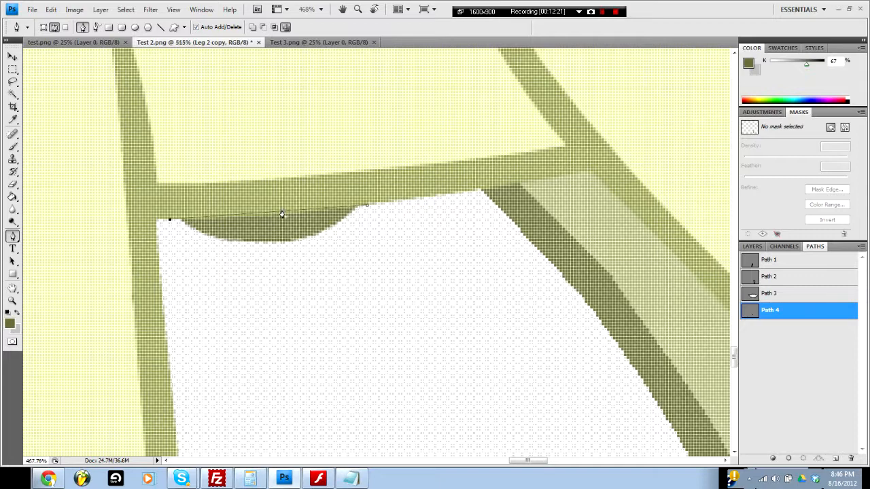
{"action": "scroll", "coordinate": [269, 216], "scroll_direction": "up", "scroll_amount": 2}
{"action": "left_click_drag", "start_coordinate": [271, 214], "coordinate": [261, 214]}
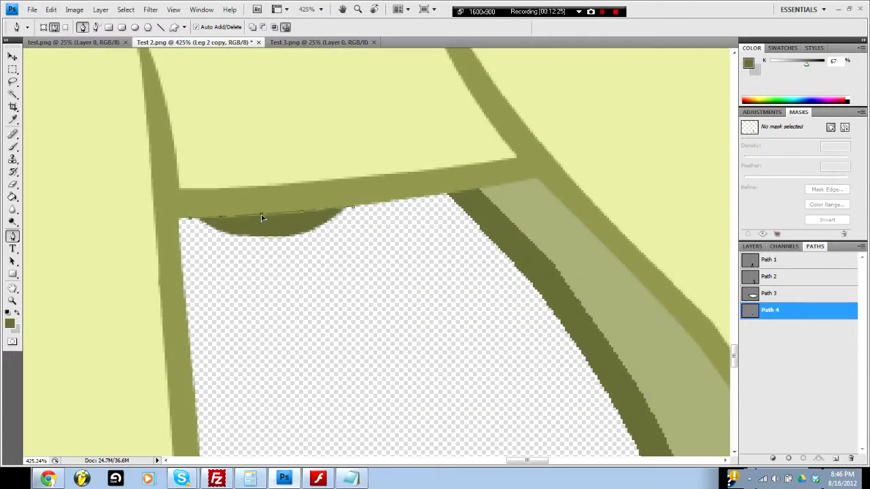
Step: Close Path 4 around the dark bump below the belly and turn it into a new anti-aliased selection with 0 px feather
{"action": "left_click", "coordinate": [280, 319]}
{"action": "left_click", "coordinate": [396, 257]}
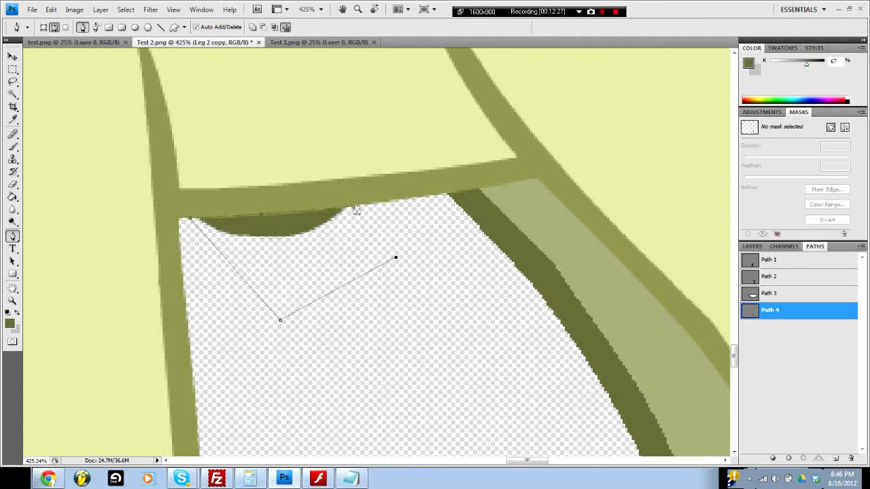
{"action": "left_click", "coordinate": [353, 207]}
{"action": "right_click", "coordinate": [798, 312]}
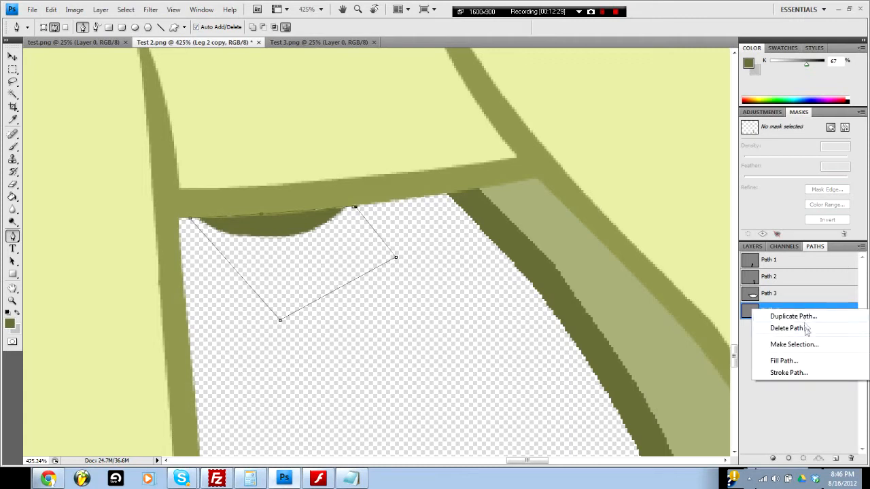
{"action": "left_click", "coordinate": [804, 349]}
{"action": "left_click", "coordinate": [488, 141]}
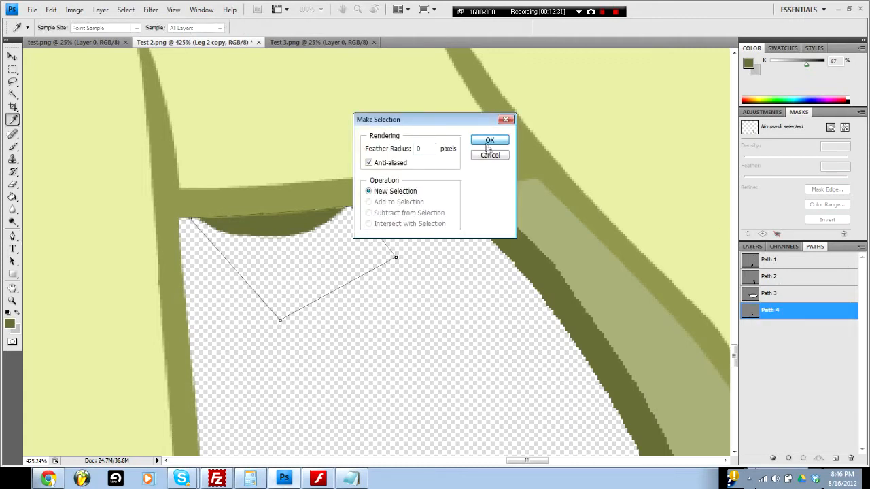
Step: Delete the selected dark bump under the belly from the Sphix layer and deselect
{"action": "left_click", "coordinate": [753, 246]}
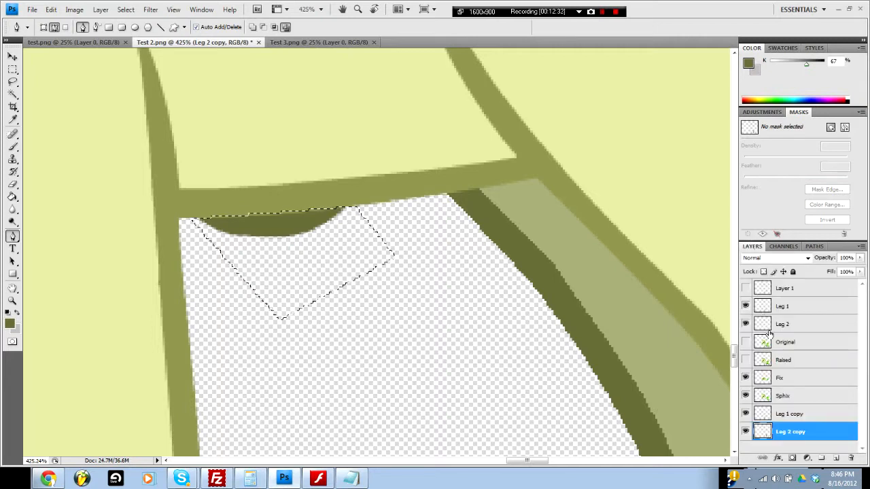
{"action": "left_click", "coordinate": [796, 396]}
{"action": "key", "text": "Delete"}
{"action": "key", "text": "m"}
{"action": "key", "text": "ctrl+d"}
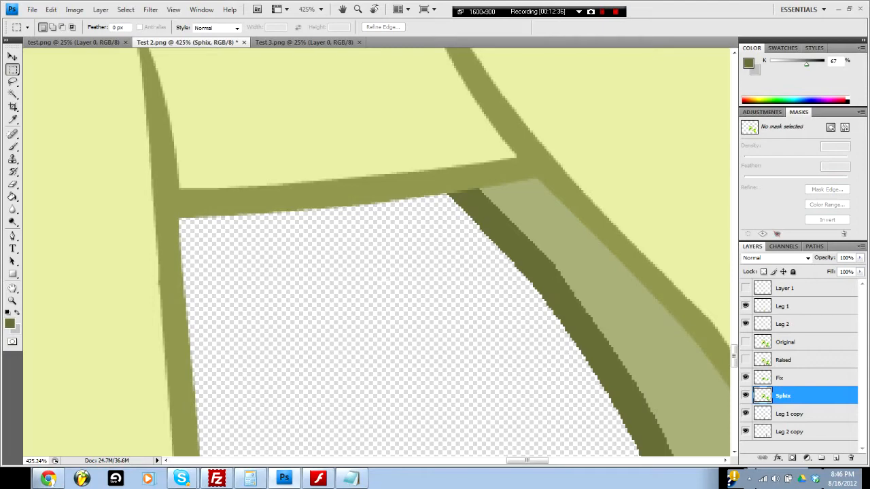
Step: Delete the hidden Raised layer
{"action": "scroll", "coordinate": [420, 274], "scroll_direction": "down", "scroll_amount": 10}
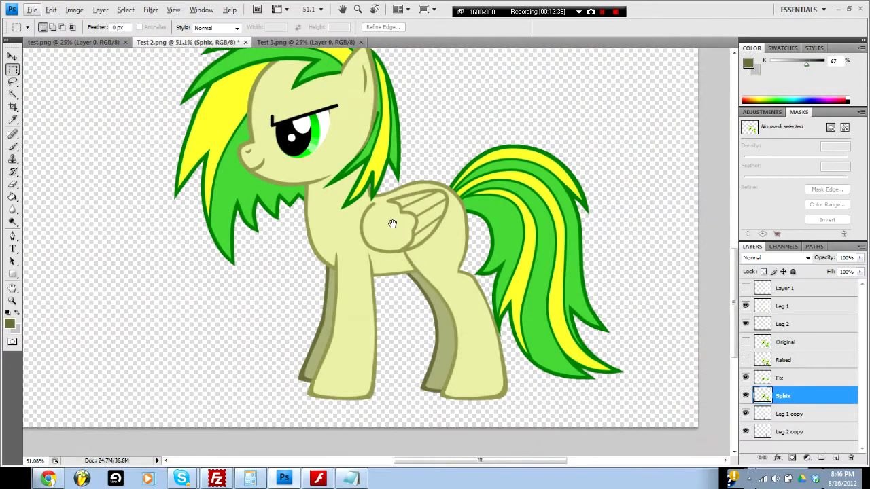
{"action": "left_click_drag", "start_coordinate": [395, 179], "coordinate": [457, 212]}
{"action": "left_click", "coordinate": [809, 364]}
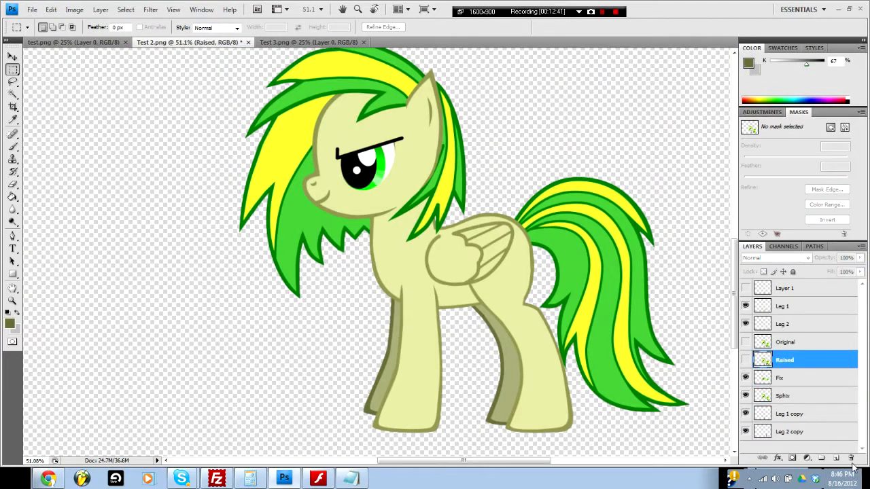
{"action": "left_click", "coordinate": [852, 461]}
{"action": "left_click", "coordinate": [368, 178]}
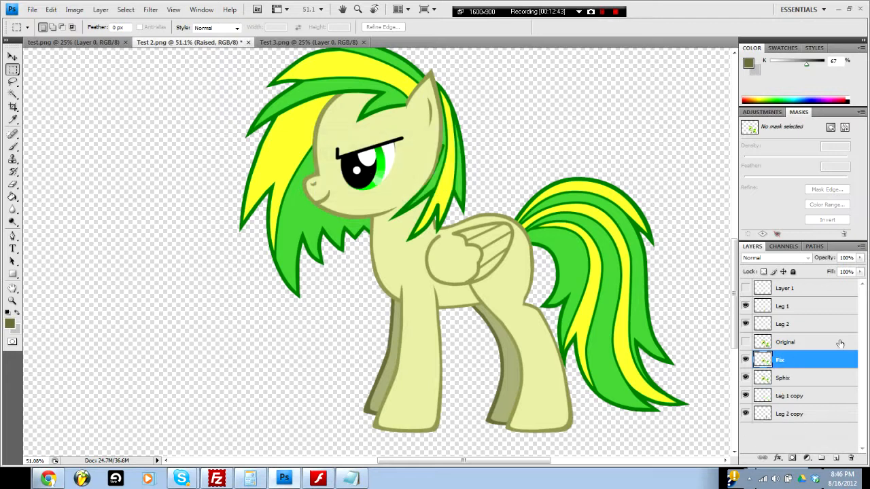
Step: Check the contents of the hidden Original and Layer 1 layers by briefly showing each one
{"action": "left_click", "coordinate": [803, 344]}
{"action": "left_click", "coordinate": [747, 343]}
{"action": "left_click", "coordinate": [747, 342]}
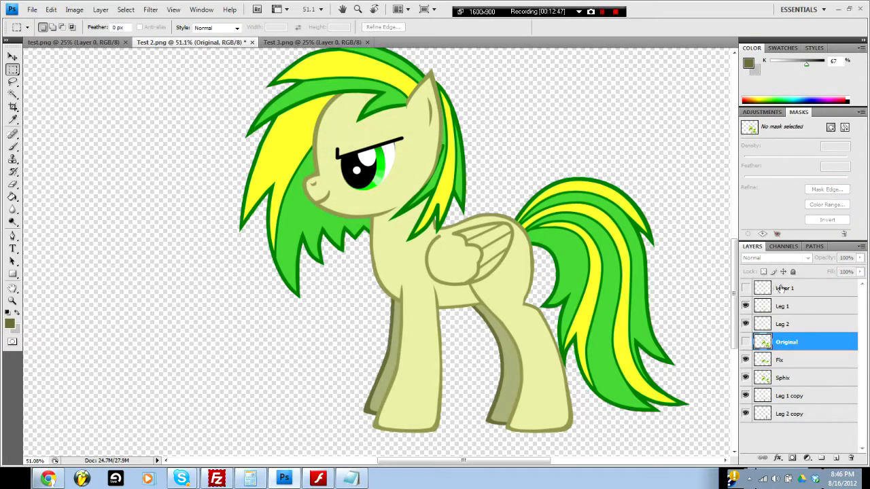
{"action": "left_click", "coordinate": [746, 288]}
{"action": "left_click", "coordinate": [745, 289]}
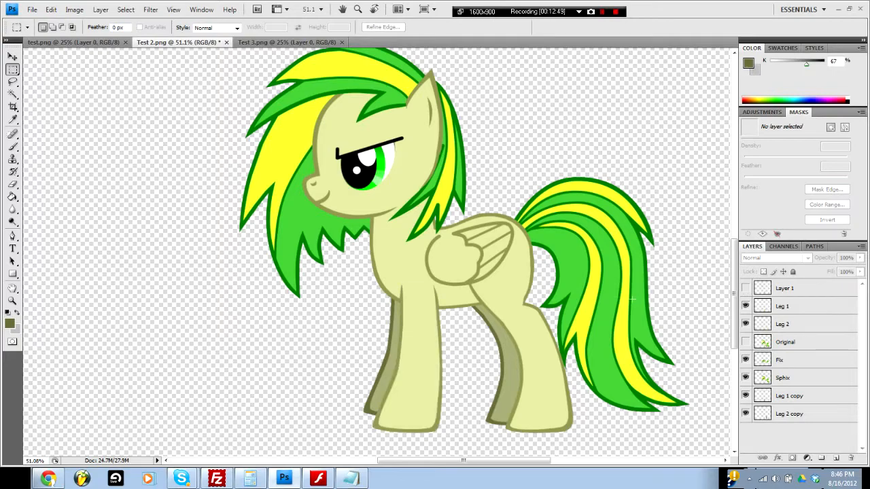
Step: Try rotating the Leg 1 copy layer about a pivot at the top of the leg, and undo the rotation
{"action": "scroll", "coordinate": [632, 299], "scroll_direction": "down", "scroll_amount": 3}
{"action": "left_click_drag", "start_coordinate": [601, 255], "coordinate": [564, 254]}
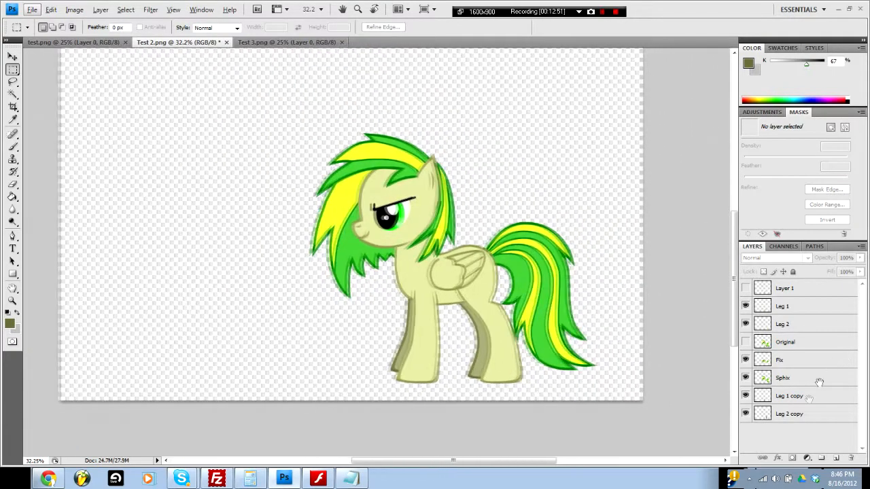
{"action": "left_click", "coordinate": [802, 402]}
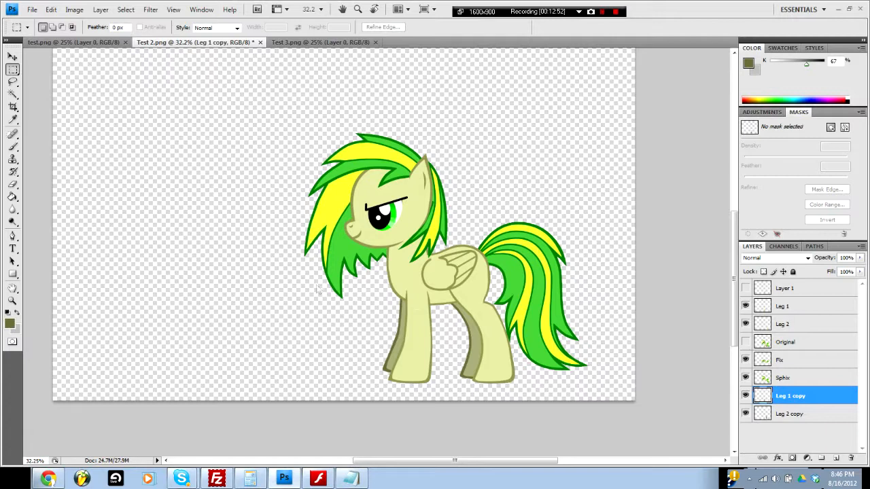
{"action": "key", "text": "ctrl+t"}
{"action": "left_click_drag", "start_coordinate": [406, 329], "coordinate": [454, 306]}
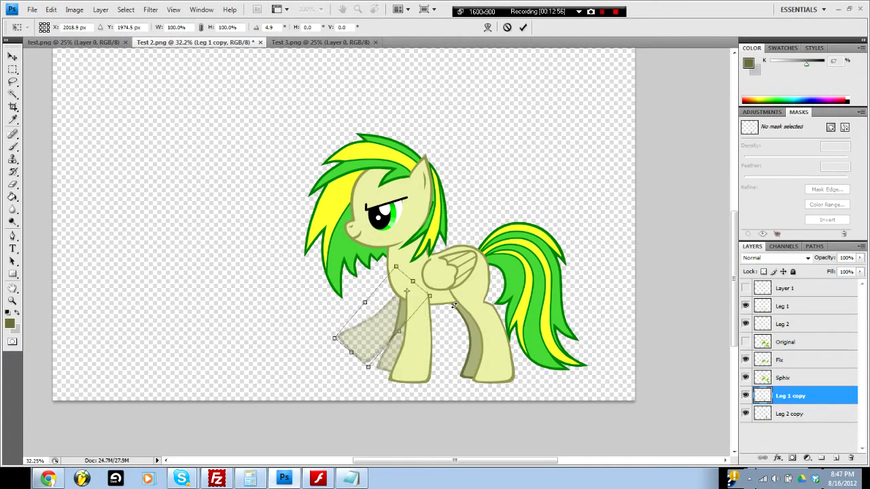
{"action": "key", "text": "ctrl+z"}
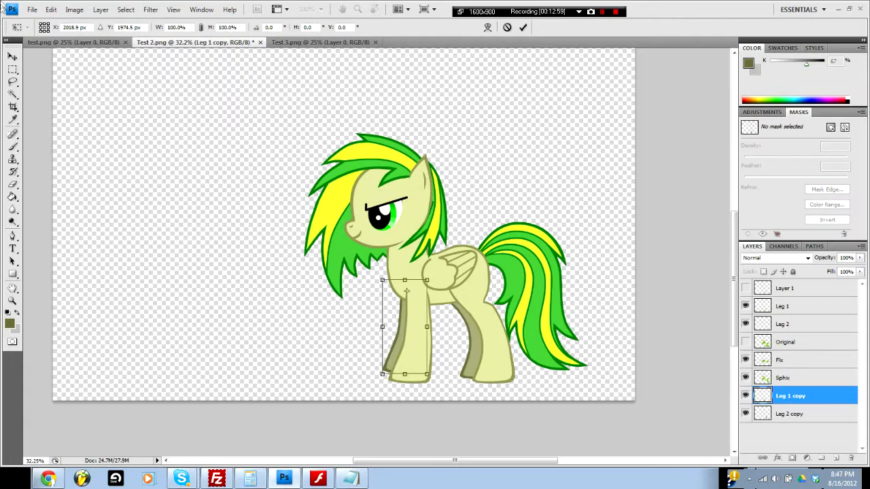
{"action": "left_click", "coordinate": [13, 69]}
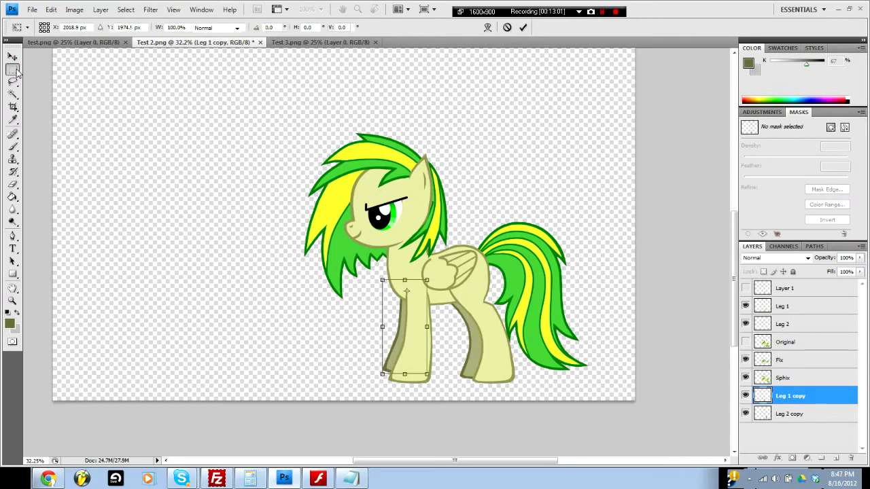
Step: Try a free rotation of the Leg 1 layer about a pivot at the leg's top, and undo it
{"action": "left_click", "coordinate": [787, 307]}
{"action": "key", "text": "ctrl+t"}
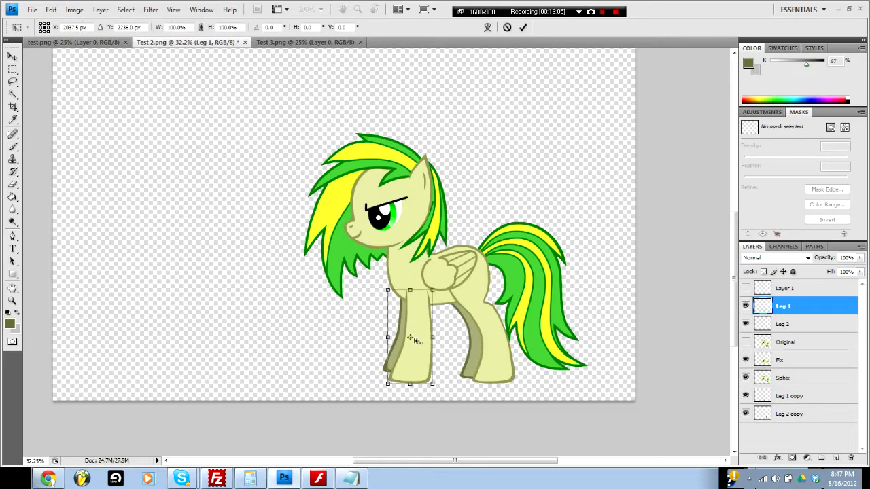
{"action": "left_click_drag", "start_coordinate": [415, 339], "coordinate": [453, 352]}
{"action": "key", "text": "ctrl+z"}
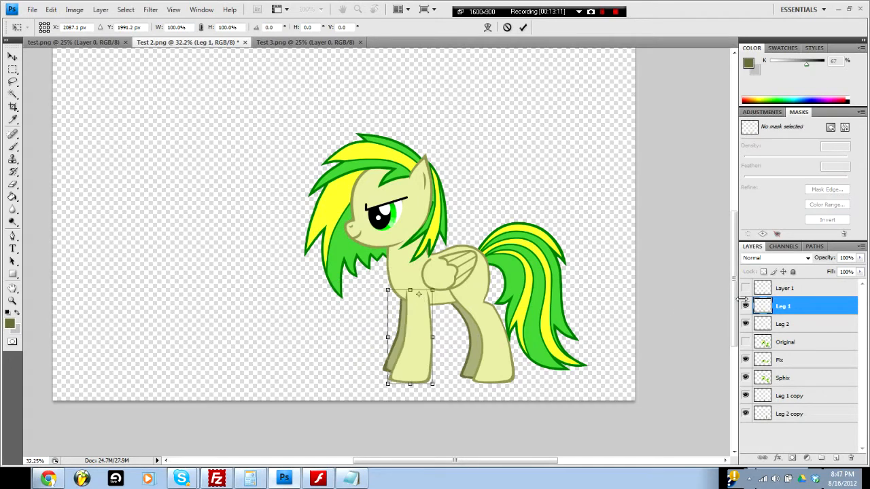
{"action": "left_click", "coordinate": [12, 69]}
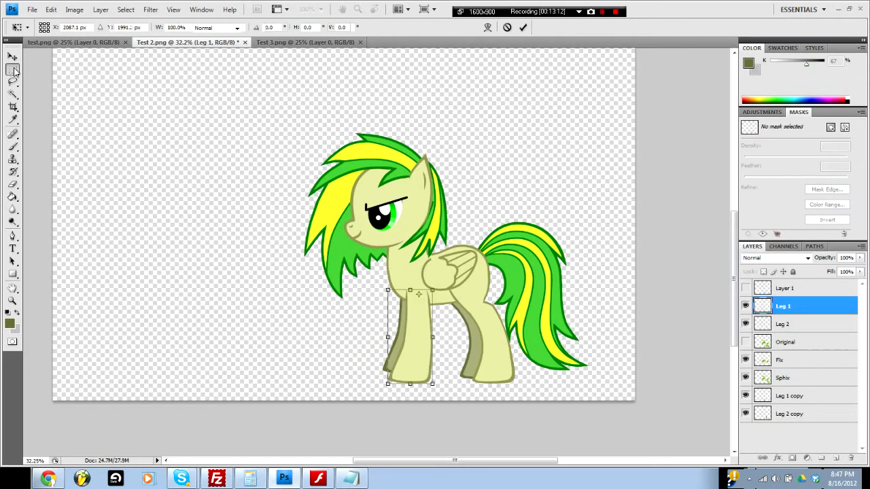
Step: On the Sphix layer, create a new path and draw a Pen curve from the chest along the belly outline to the rump
{"action": "scroll", "coordinate": [515, 311], "scroll_direction": "up", "scroll_amount": 5}
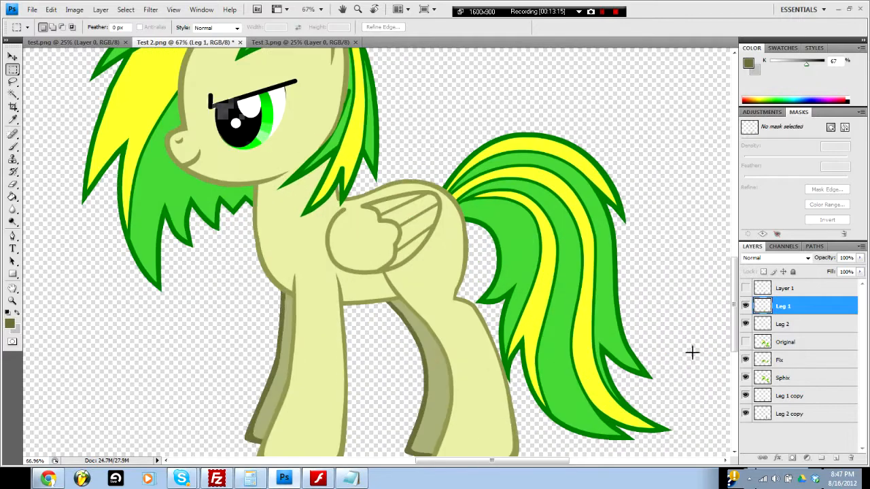
{"action": "left_click", "coordinate": [783, 378]}
{"action": "scroll", "coordinate": [412, 307], "scroll_direction": "up", "scroll_amount": 1}
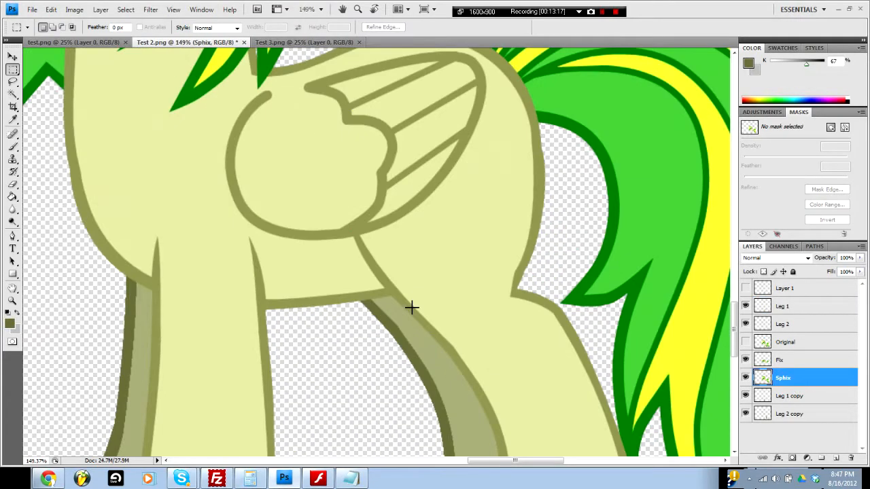
{"action": "left_click", "coordinate": [815, 247]}
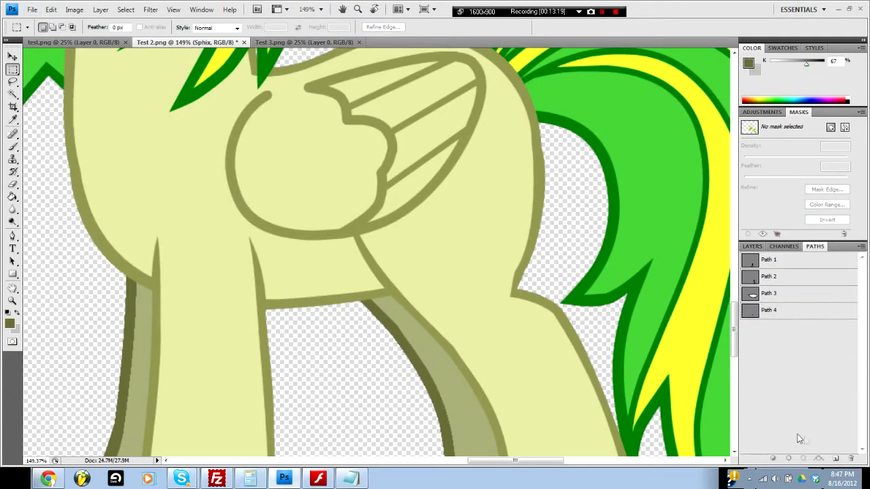
{"action": "left_click", "coordinate": [836, 459]}
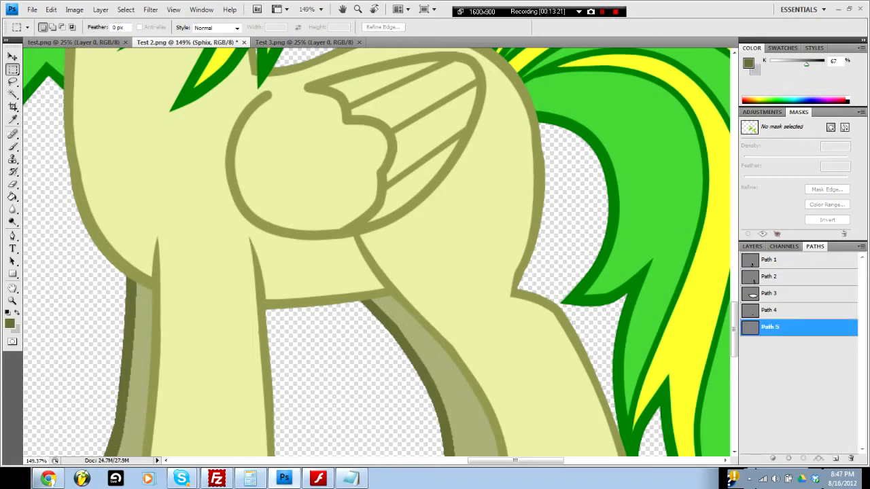
{"action": "key", "text": "p"}
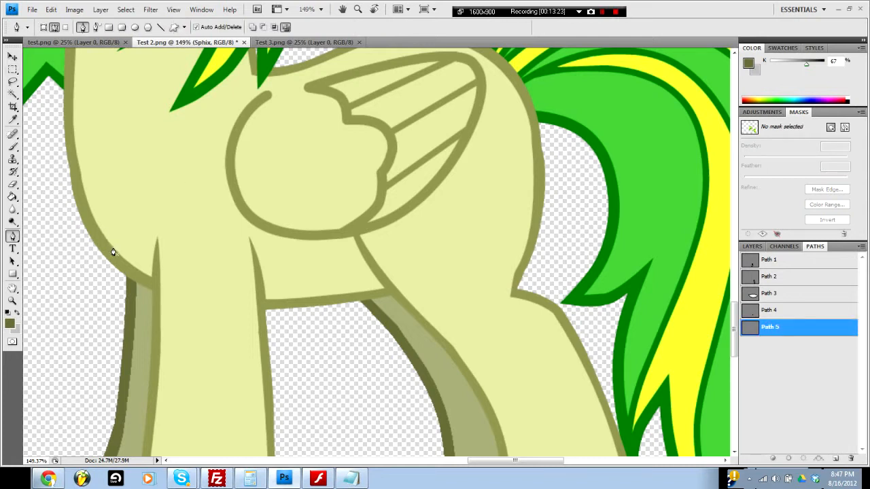
{"action": "left_click", "coordinate": [288, 300]}
{"action": "left_click_drag", "start_coordinate": [204, 278], "coordinate": [183, 293]}
{"action": "left_click", "coordinate": [515, 272]}
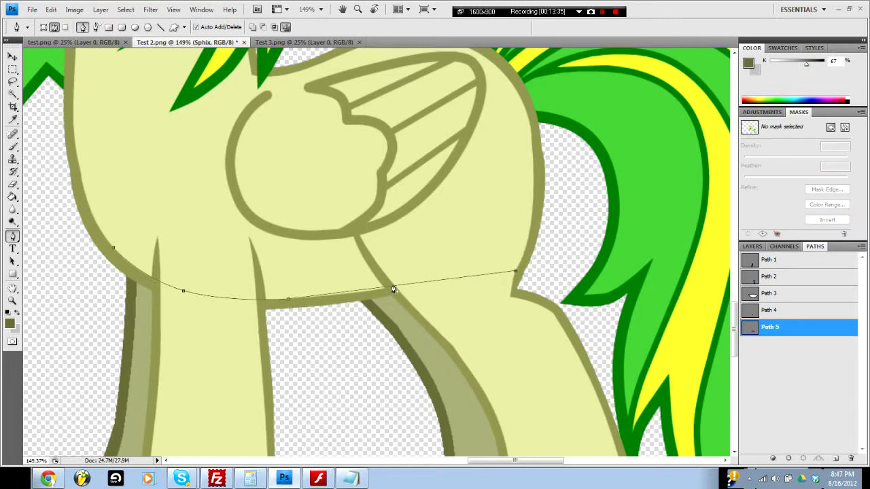
{"action": "left_click_drag", "start_coordinate": [393, 291], "coordinate": [395, 288]}
Step: Continue Path 5 back across the hind leg, along the wing's lower edge and over the front leg lines, closing it at the chest
{"action": "left_click_drag", "start_coordinate": [484, 218], "coordinate": [391, 252]}
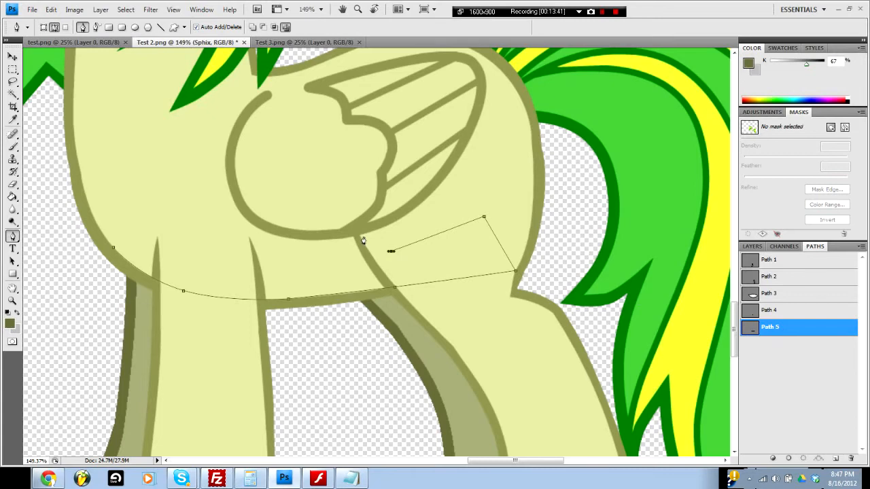
{"action": "scroll", "coordinate": [361, 240], "scroll_direction": "up", "scroll_amount": 2}
{"action": "left_click", "coordinate": [366, 237]}
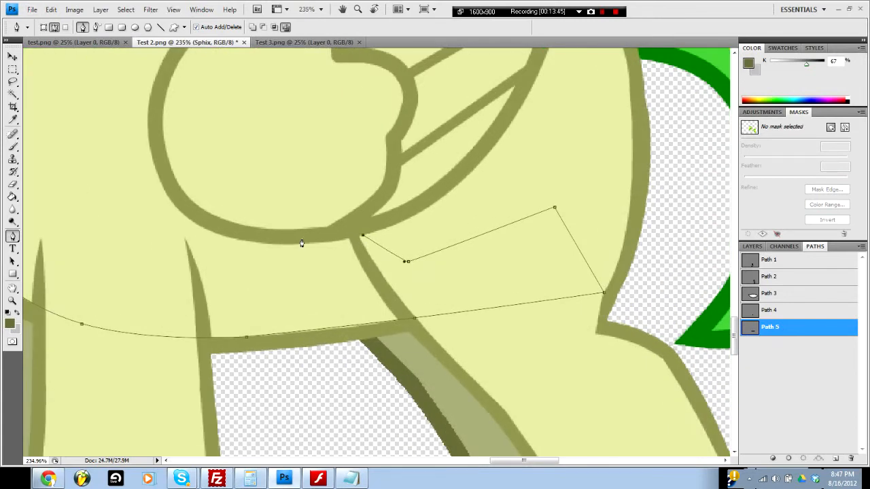
{"action": "left_click", "coordinate": [231, 239]}
{"action": "left_click_drag", "start_coordinate": [274, 239], "coordinate": [298, 246]}
{"action": "left_click", "coordinate": [98, 209]}
{"action": "left_click_drag", "start_coordinate": [130, 241], "coordinate": [371, 255]}
{"action": "left_click", "coordinate": [186, 268]}
Step: Sample the pale yellow body fill above Path 5 as the foreground colour
{"action": "right_click", "coordinate": [787, 325]}
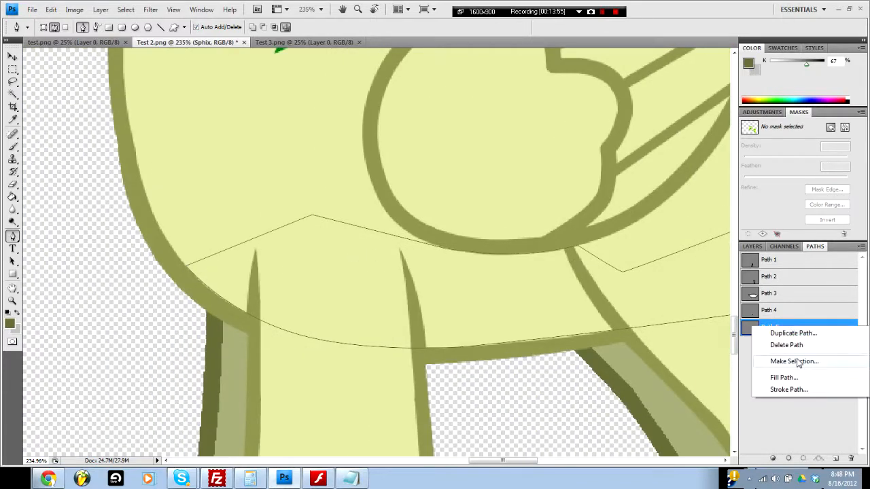
{"action": "key", "text": "Escape"}
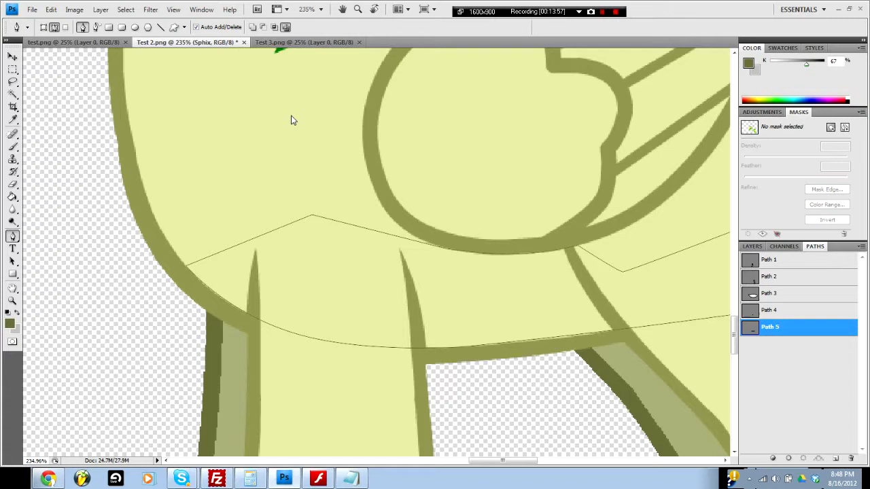
{"action": "key", "text": "b"}
{"action": "left_click", "coordinate": [250, 135], "text": "alt"}
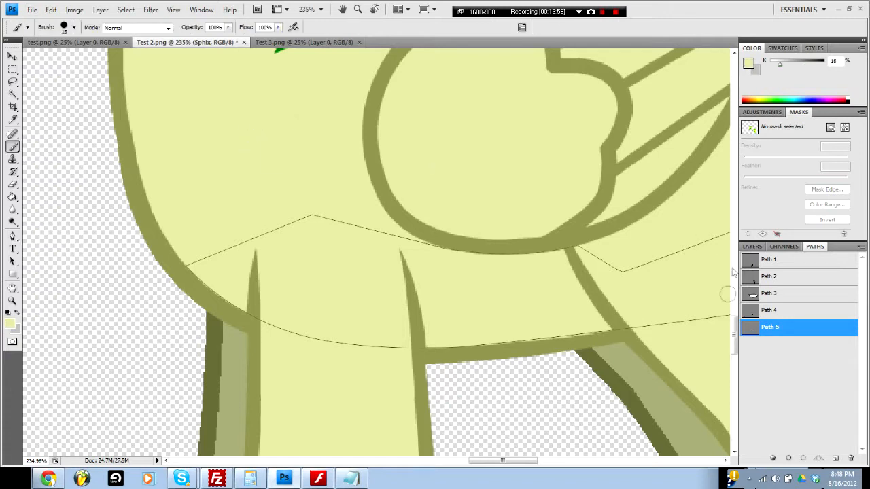
{"action": "right_click", "coordinate": [795, 327]}
{"action": "left_click", "coordinate": [748, 247]}
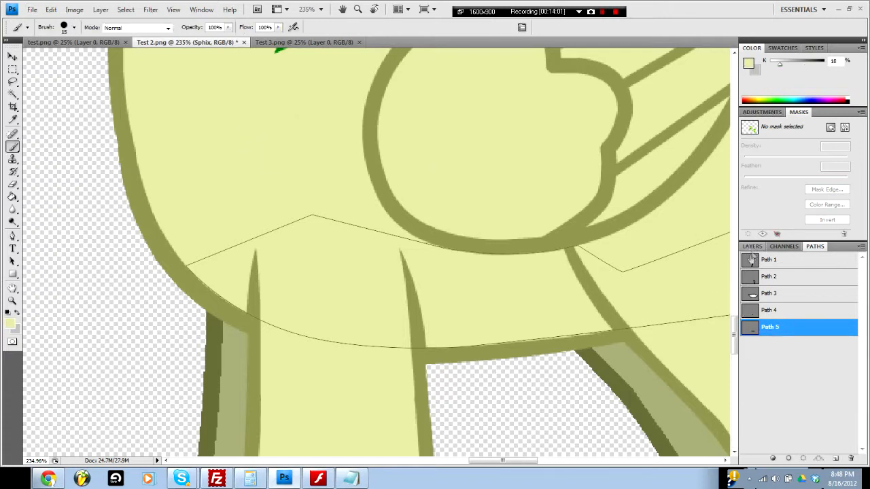
{"action": "left_click", "coordinate": [751, 246]}
{"action": "left_click", "coordinate": [814, 246]}
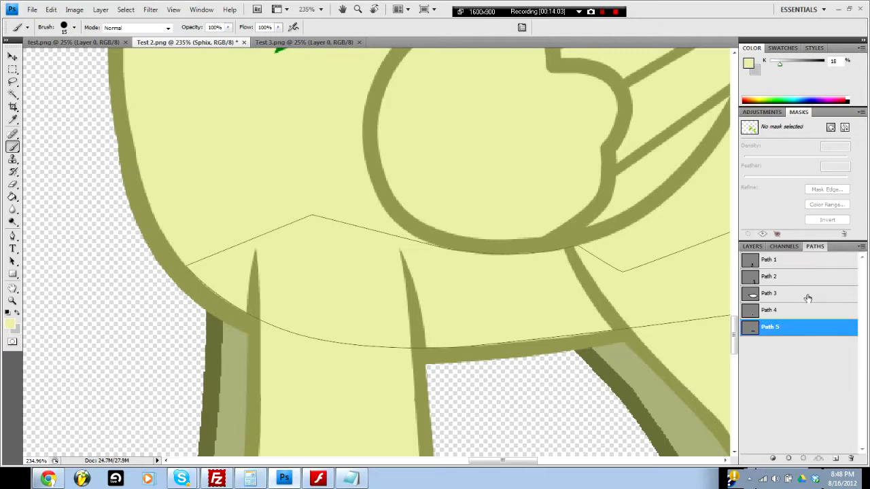
Step: Fill Path 5 on the Sphix layer with the pale yellow body colour and hide the Leg 1 and Leg 2 layers
{"action": "right_click", "coordinate": [802, 327]}
{"action": "left_click", "coordinate": [785, 373]}
{"action": "left_click", "coordinate": [506, 122]}
{"action": "left_click", "coordinate": [752, 246]}
{"action": "left_click", "coordinate": [746, 306]}
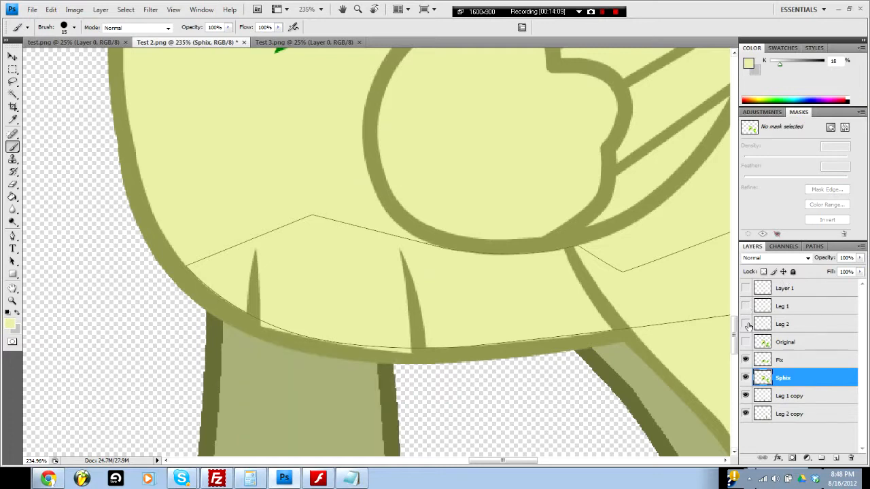
{"action": "left_click", "coordinate": [747, 324]}
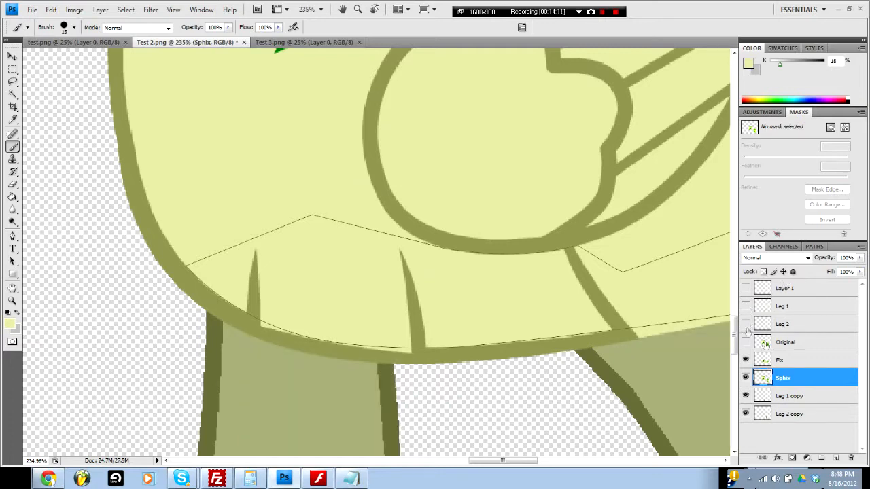
Step: Fill Path 5 with the pale yellow body colour on the Fix layer and deselect the path
{"action": "left_click", "coordinate": [809, 361]}
{"action": "left_click", "coordinate": [815, 248]}
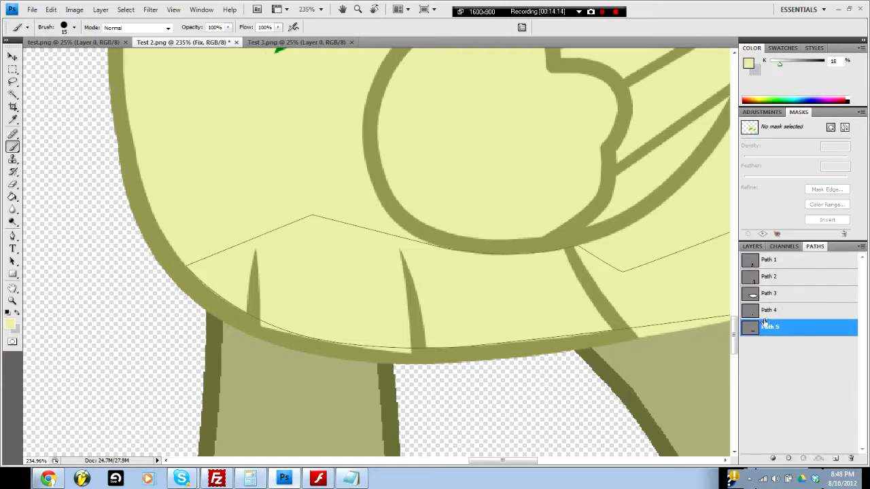
{"action": "right_click", "coordinate": [789, 330]}
{"action": "left_click", "coordinate": [803, 382]}
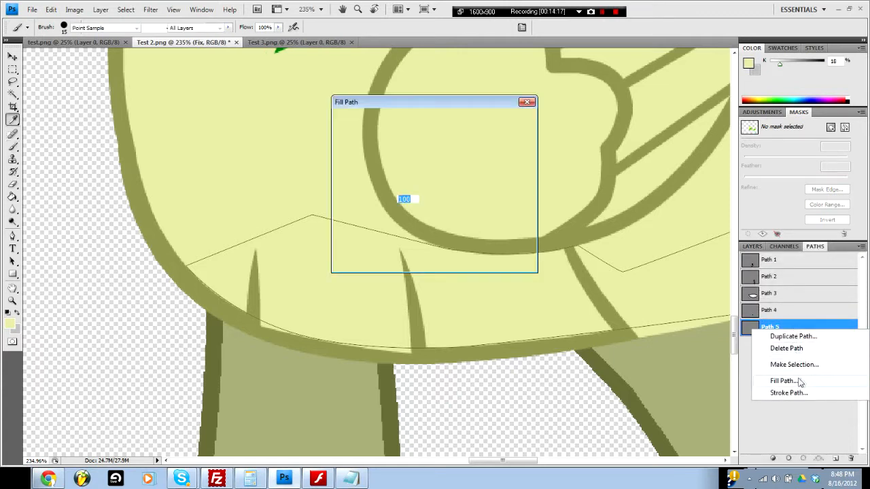
{"action": "left_click", "coordinate": [515, 122]}
{"action": "key", "text": "b"}
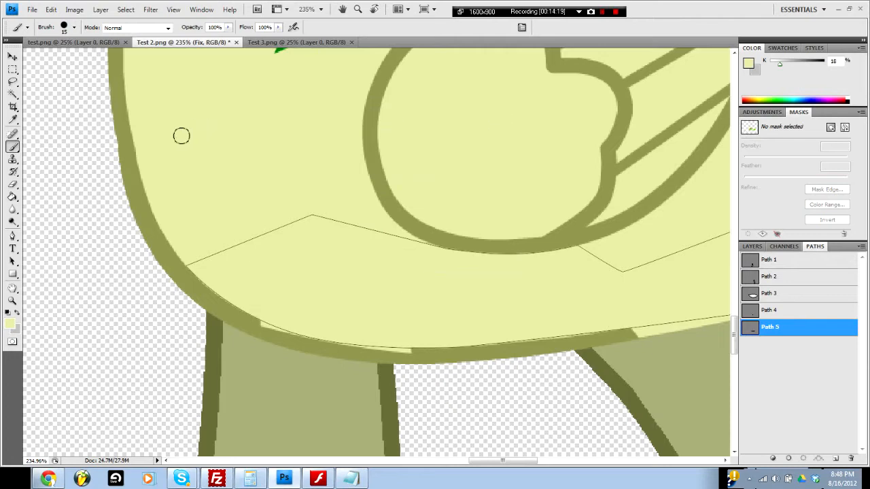
{"action": "left_click", "coordinate": [12, 68]}
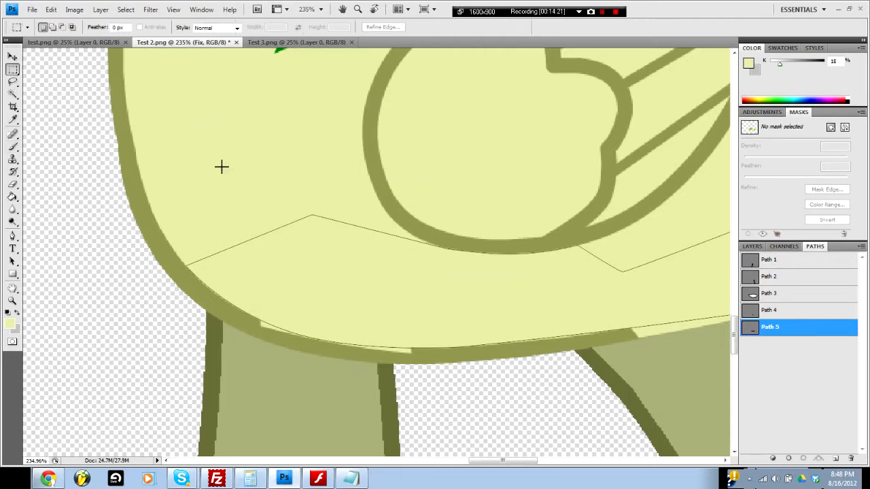
{"action": "left_click", "coordinate": [794, 374]}
Step: Sample the olive outline colour at the belly edge as the brush's foreground colour
{"action": "scroll", "coordinate": [353, 342], "scroll_direction": "up", "scroll_amount": 3}
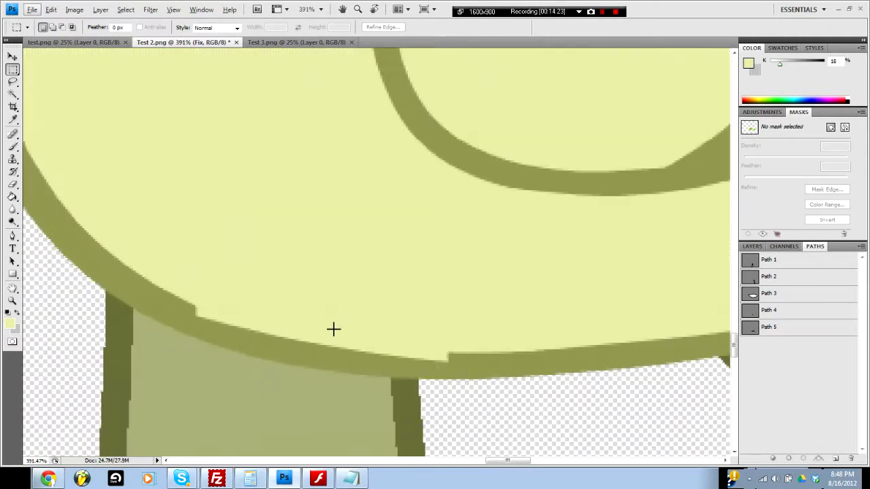
{"action": "key", "text": "b"}
{"action": "left_click", "coordinate": [190, 307], "text": "alt"}
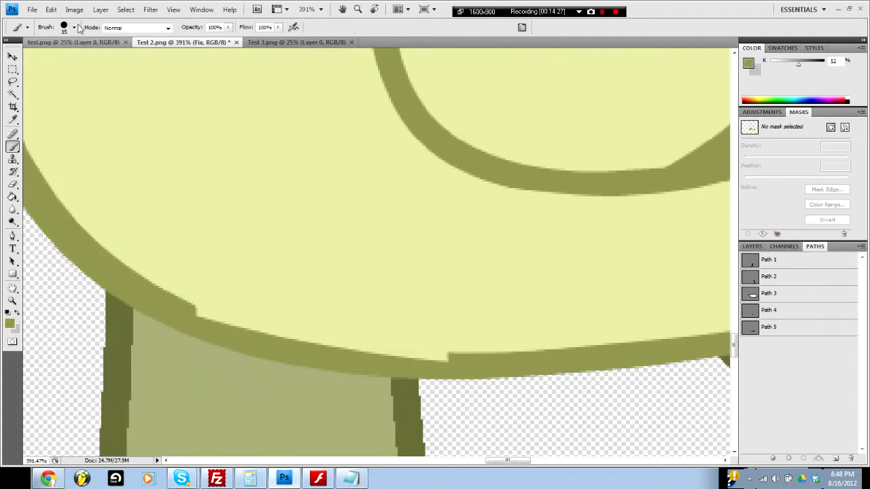
Step: Try to smooth the front break in the belly outline by painting over it with a 2 px brush
{"action": "left_click", "coordinate": [74, 27]}
{"action": "left_click_drag", "start_coordinate": [22, 57], "coordinate": [19, 57]}
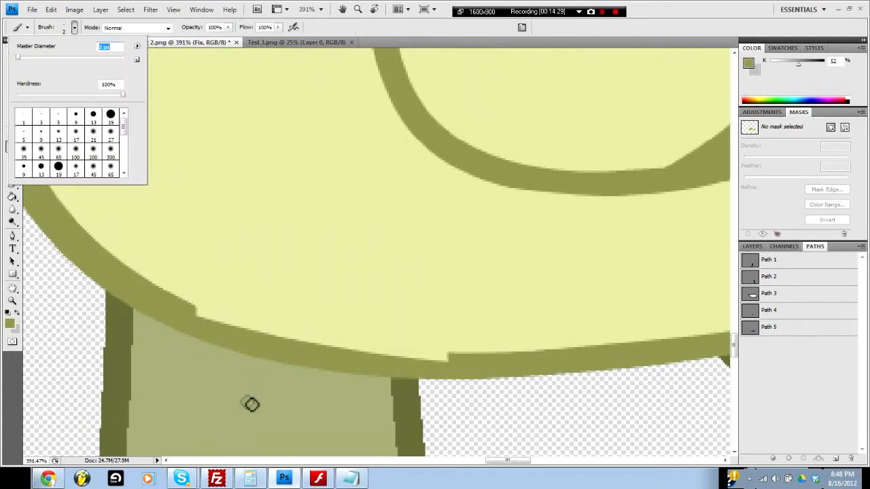
{"action": "mouse_move", "coordinate": [204, 320]}
{"action": "left_mouse_down"}
{"action": "mouse_move", "coordinate": [232, 328]}
{"action": "mouse_move", "coordinate": [202, 316]}
{"action": "left_mouse_up"}
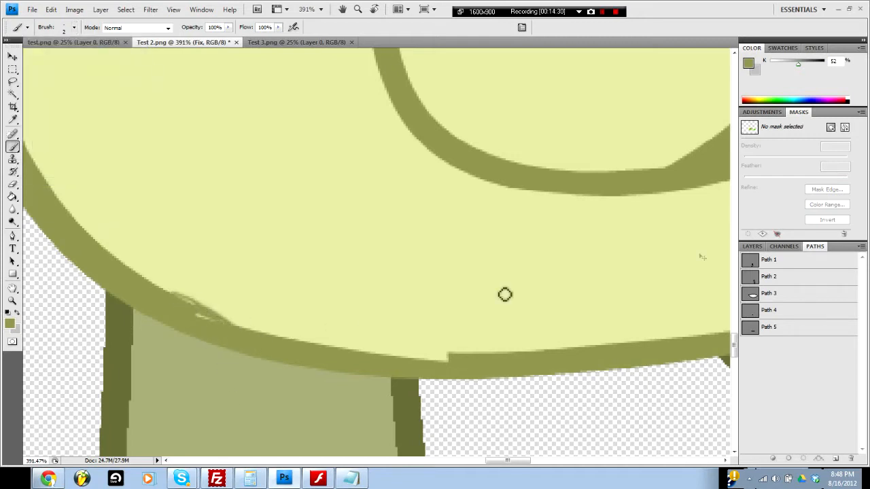
Step: Create a new path on the Fix layer and draw its upper edge from the chest to the rump, curved along the belly outline's inner edge
{"action": "left_click", "coordinate": [835, 459]}
{"action": "key", "text": "p"}
{"action": "mouse_move", "coordinate": [626, 408]}
{"action": "left_mouse_down"}
{"action": "mouse_move", "coordinate": [295, 384]}
{"action": "mouse_move", "coordinate": [321, 324]}
{"action": "mouse_move", "coordinate": [311, 311]}
{"action": "left_mouse_up"}
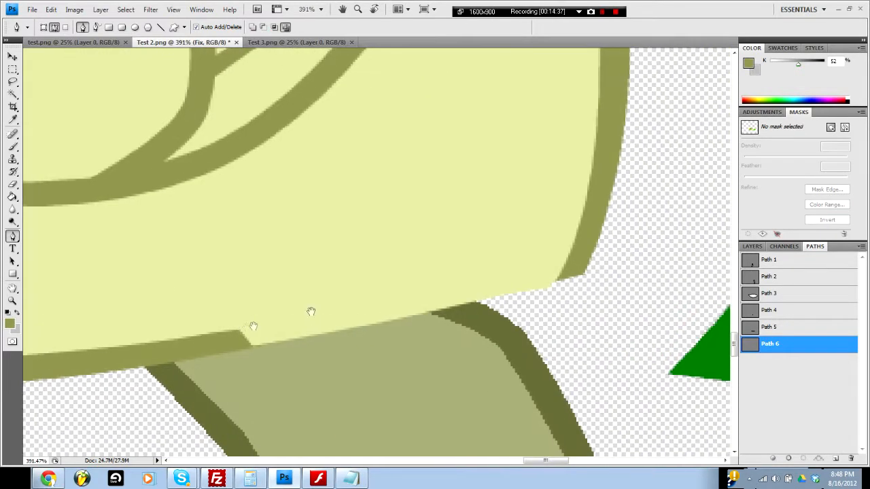
{"action": "left_click", "coordinate": [563, 264]}
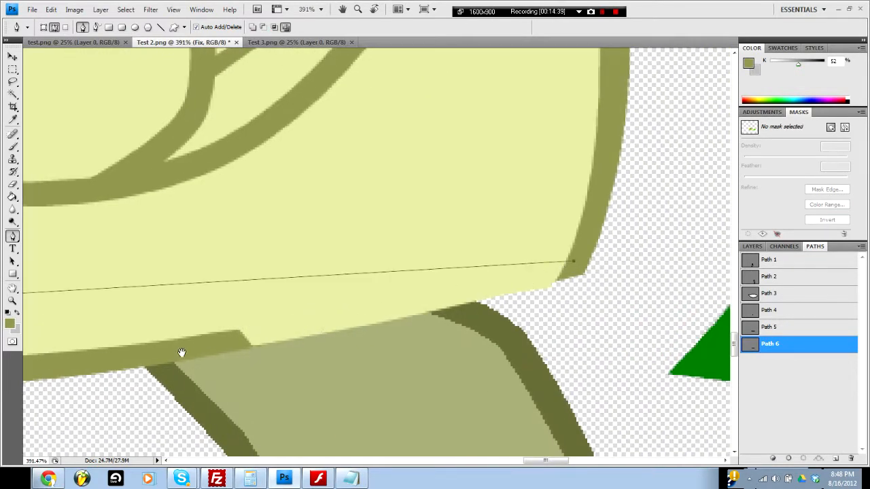
{"action": "left_click_drag", "start_coordinate": [182, 353], "coordinate": [501, 284]}
{"action": "left_click_drag", "start_coordinate": [354, 225], "coordinate": [343, 289]}
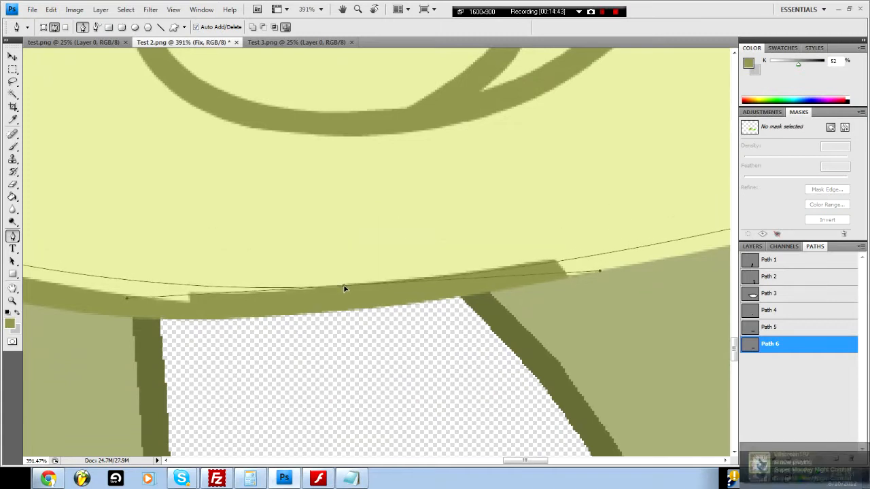
Step: Refine Path 6's upper curve under the belly, raise its rump end point and add a curve point just before the rump
{"action": "left_click_drag", "start_coordinate": [600, 274], "coordinate": [600, 266]}
{"action": "left_click_drag", "start_coordinate": [235, 315], "coordinate": [439, 311]}
{"action": "left_click_drag", "start_coordinate": [328, 296], "coordinate": [245, 310]}
{"action": "left_click_drag", "start_coordinate": [599, 293], "coordinate": [128, 319]}
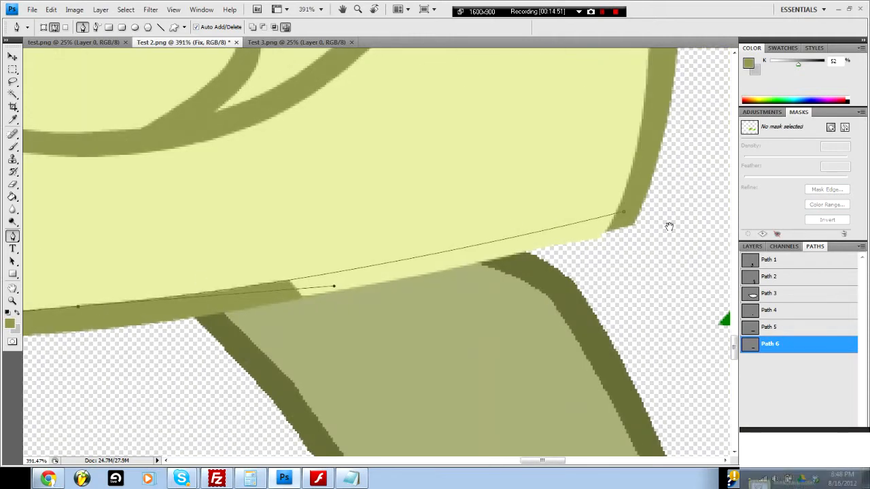
{"action": "left_click", "coordinate": [622, 193]}
{"action": "left_click", "coordinate": [547, 218]}
{"action": "left_click_drag", "start_coordinate": [548, 219], "coordinate": [555, 229]}
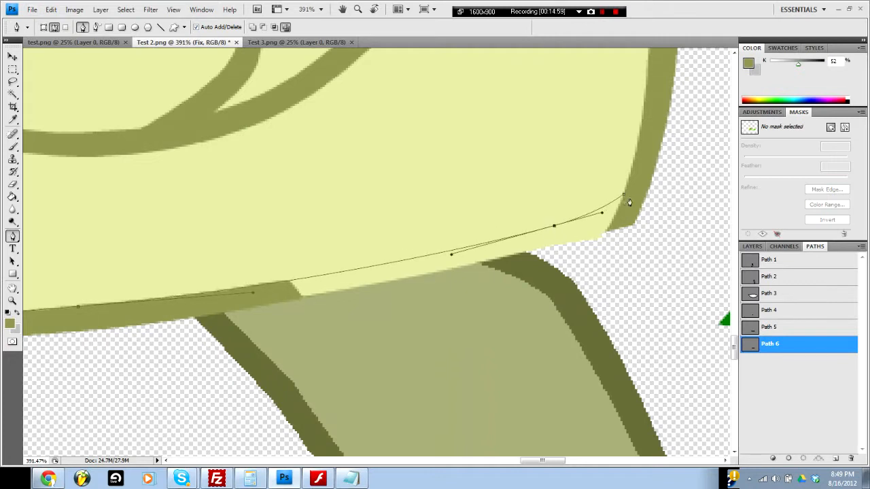
Step: Continue Path 6 down across the rump outline and back along the hind leg's top, bending that lower segment to follow the body edge
{"action": "left_click_drag", "start_coordinate": [627, 196], "coordinate": [632, 203]}
{"action": "left_click", "coordinate": [633, 225]}
{"action": "left_click", "coordinate": [176, 321]}
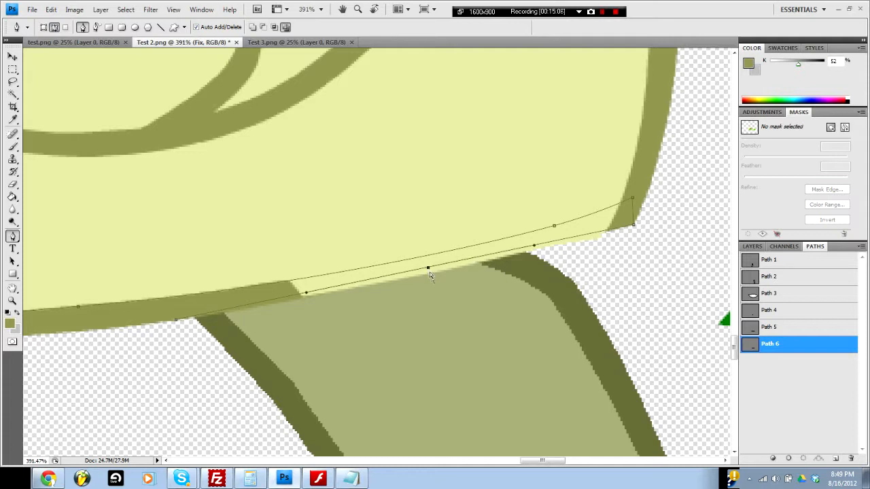
{"action": "left_click_drag", "start_coordinate": [430, 272], "coordinate": [520, 267]}
{"action": "left_click_drag", "start_coordinate": [344, 339], "coordinate": [599, 305]}
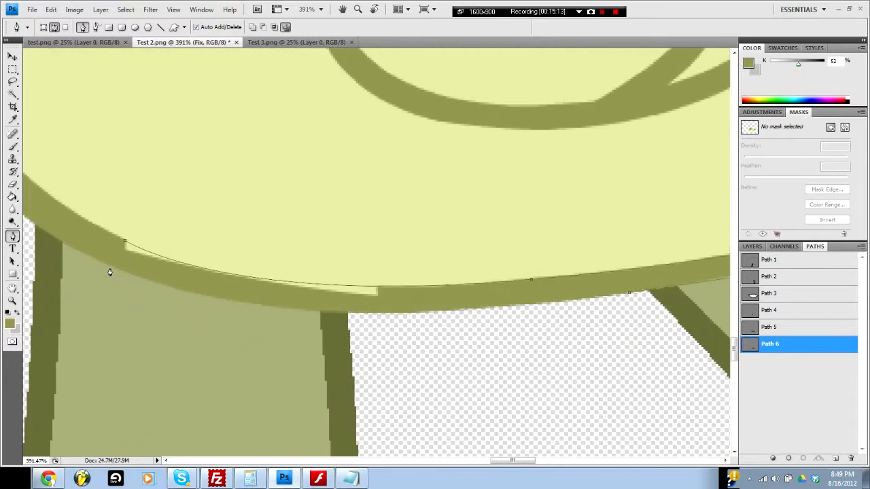
Step: Extend Path 6's lower edge to the chest, bend it along the outer belly outline and close the path at its starting point
{"action": "left_click", "coordinate": [106, 264]}
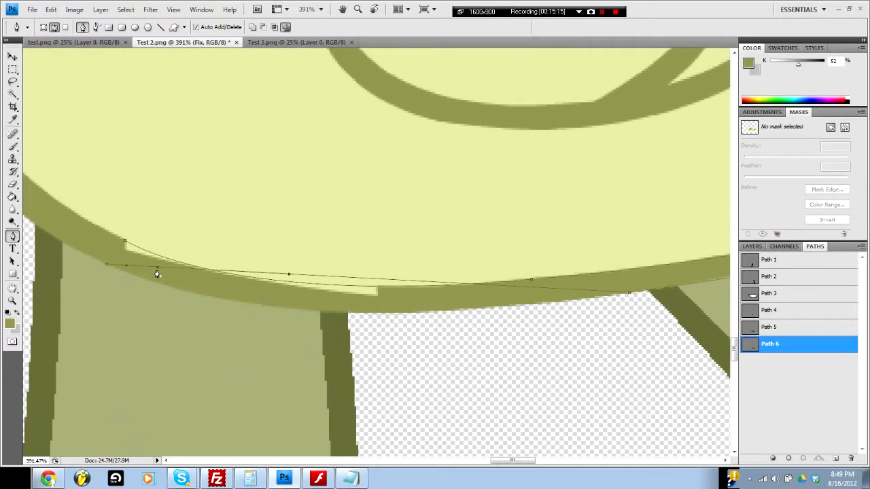
{"action": "left_click_drag", "start_coordinate": [157, 269], "coordinate": [167, 286]}
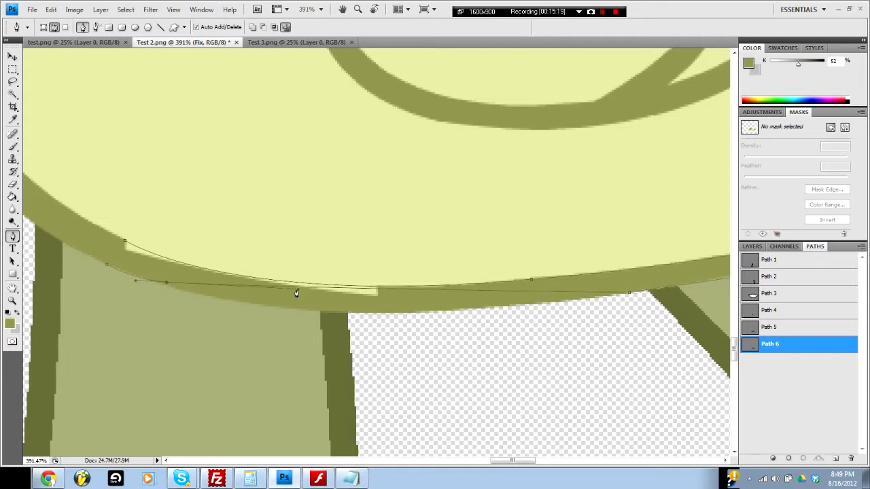
{"action": "left_click_drag", "start_coordinate": [299, 290], "coordinate": [300, 302]}
{"action": "key", "text": "super"}
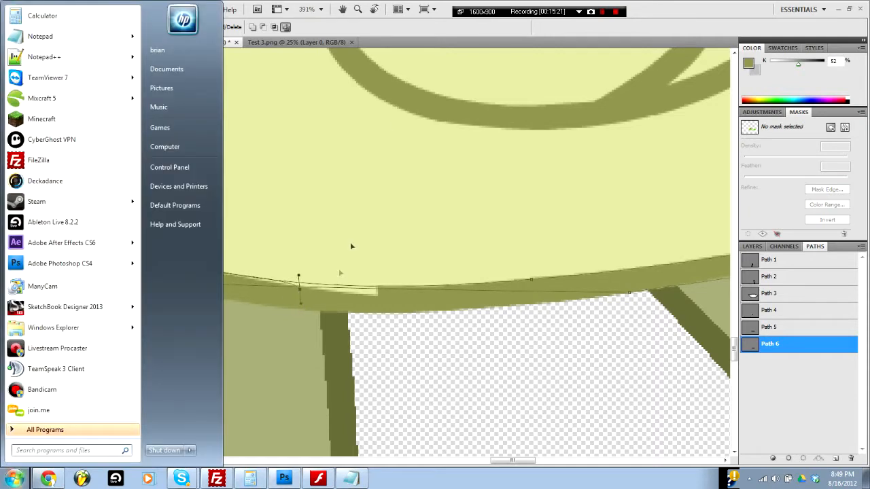
{"action": "left_click", "coordinate": [672, 23]}
{"action": "key", "text": "ctrl+z"}
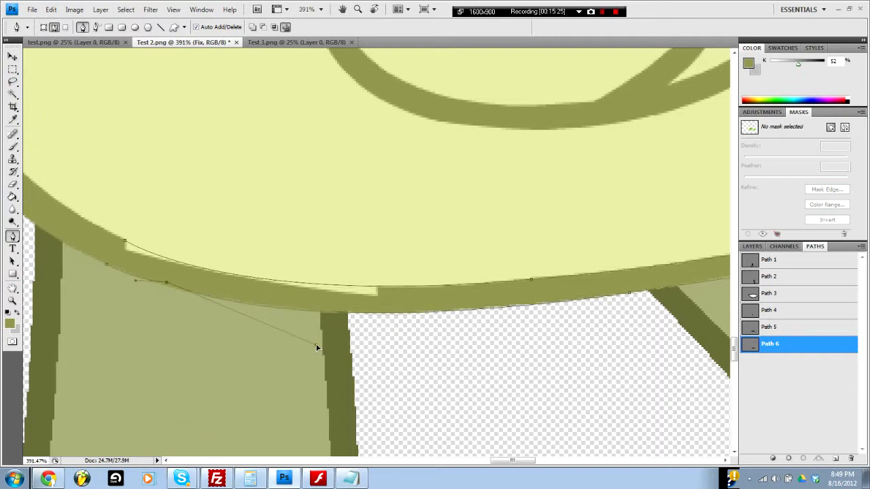
{"action": "left_click", "coordinate": [124, 246]}
Step: Fill Path 6 with the olive outline colour on the Fix layer and deselect the path
{"action": "right_click", "coordinate": [792, 346]}
{"action": "key", "text": "Escape"}
{"action": "left_click", "coordinate": [753, 246]}
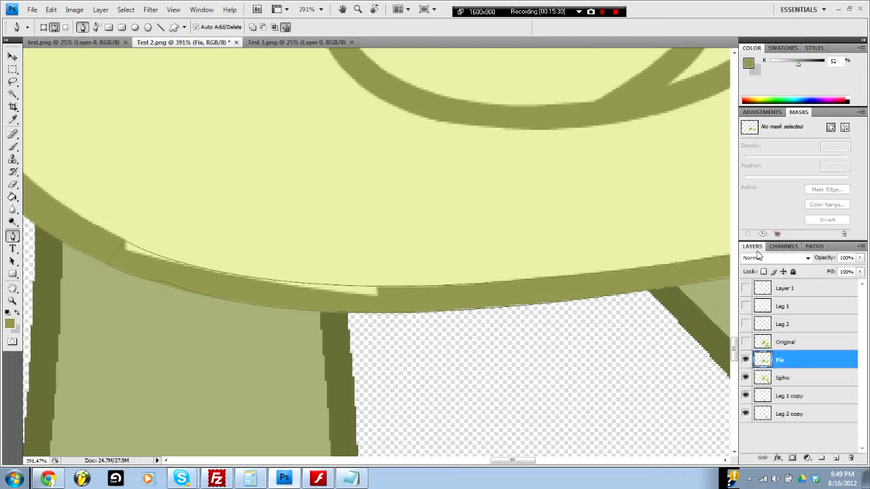
{"action": "left_click", "coordinate": [815, 247]}
{"action": "right_click", "coordinate": [800, 345]}
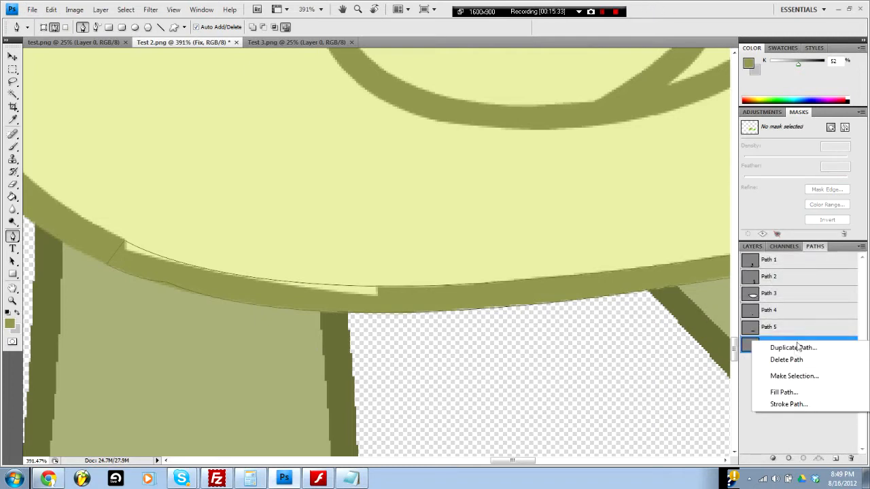
{"action": "left_click", "coordinate": [804, 391]}
{"action": "left_click", "coordinate": [524, 124]}
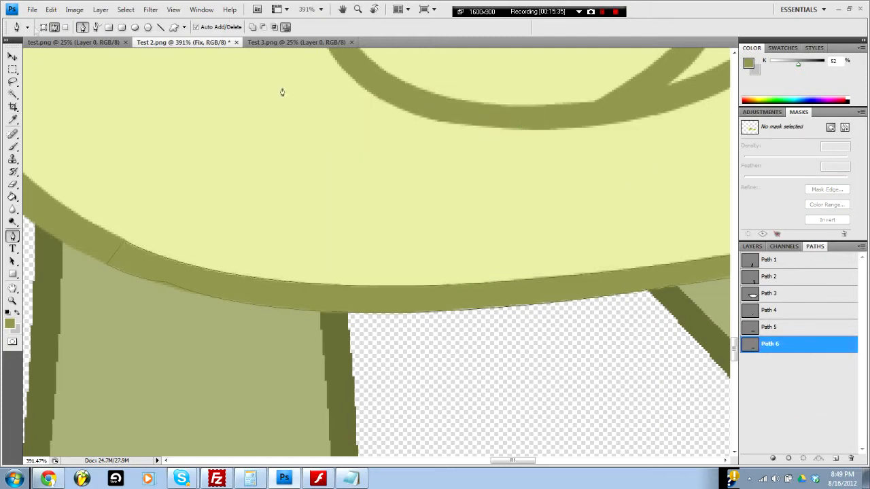
{"action": "left_click", "coordinate": [782, 378]}
Step: Show the Leg 2 and Leg 1 layers again over the repaired body
{"action": "scroll", "coordinate": [337, 239], "scroll_direction": "down", "scroll_amount": 4}
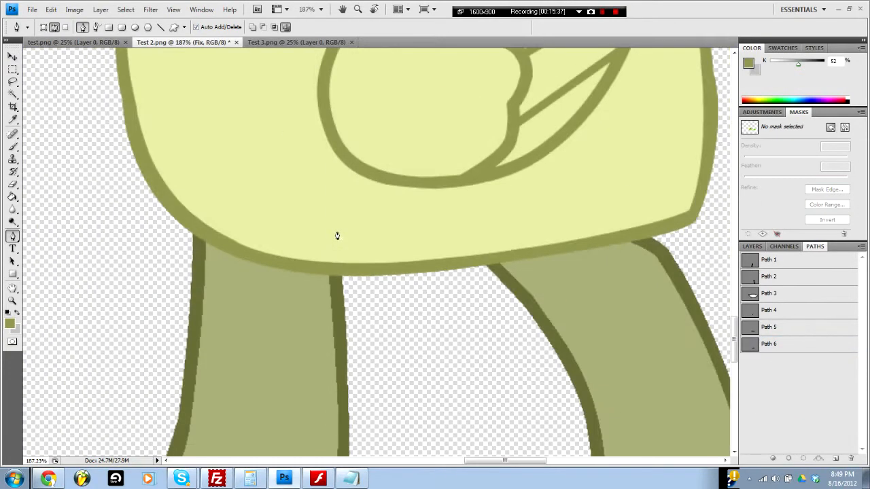
{"action": "scroll", "coordinate": [337, 236], "scroll_direction": "down", "scroll_amount": 1}
{"action": "left_click_drag", "start_coordinate": [582, 260], "coordinate": [492, 322]}
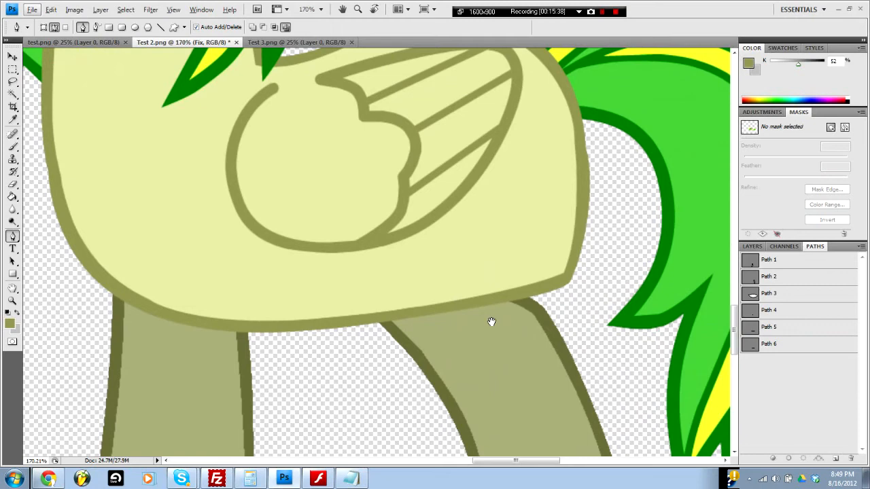
{"action": "left_click", "coordinate": [750, 247]}
{"action": "left_click", "coordinate": [745, 326]}
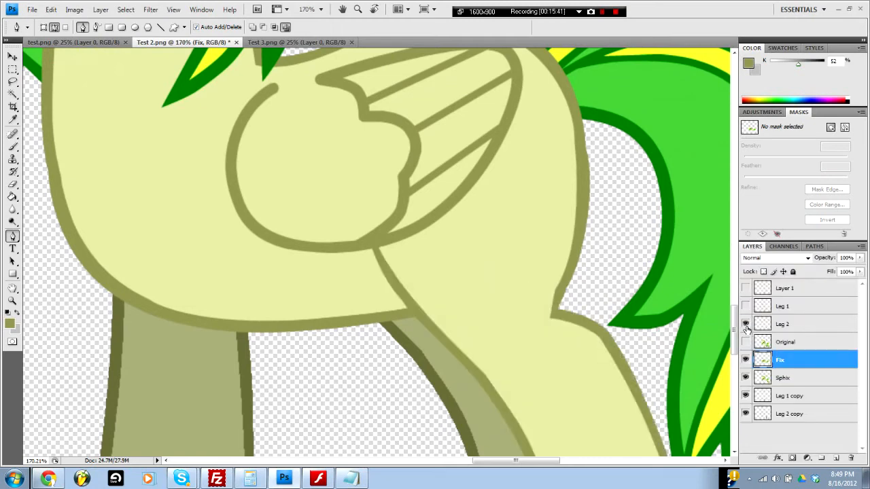
{"action": "left_click", "coordinate": [745, 306]}
{"action": "scroll", "coordinate": [414, 275], "scroll_direction": "down", "scroll_amount": 5}
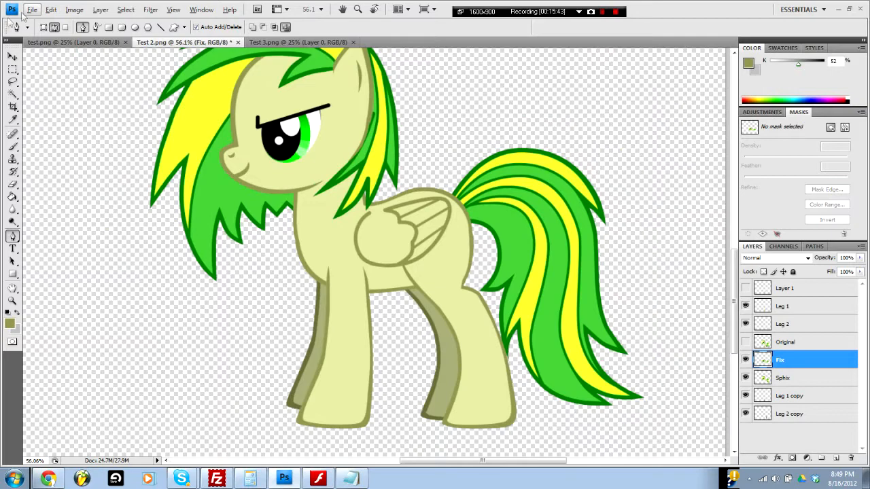
Step: Start saving a new copy of the document and browse through PMV Storage and Rigs to the Glaze folder
{"action": "left_click", "coordinate": [31, 10]}
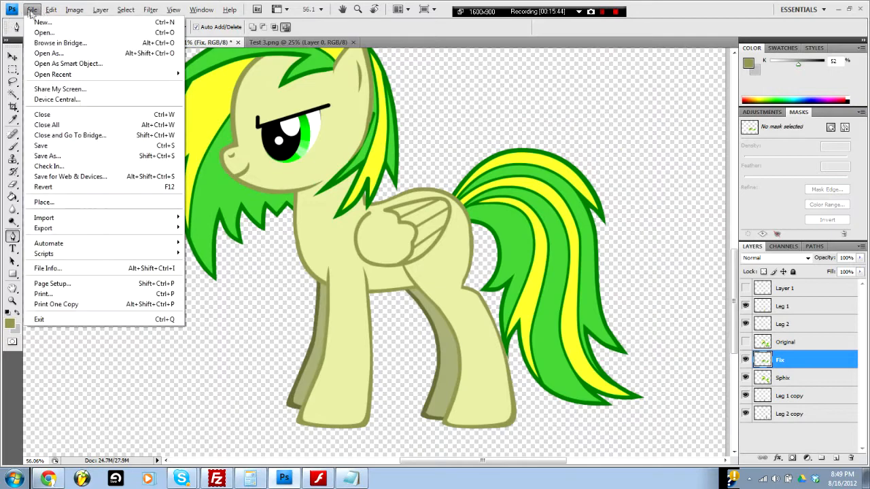
{"action": "left_click", "coordinate": [57, 156]}
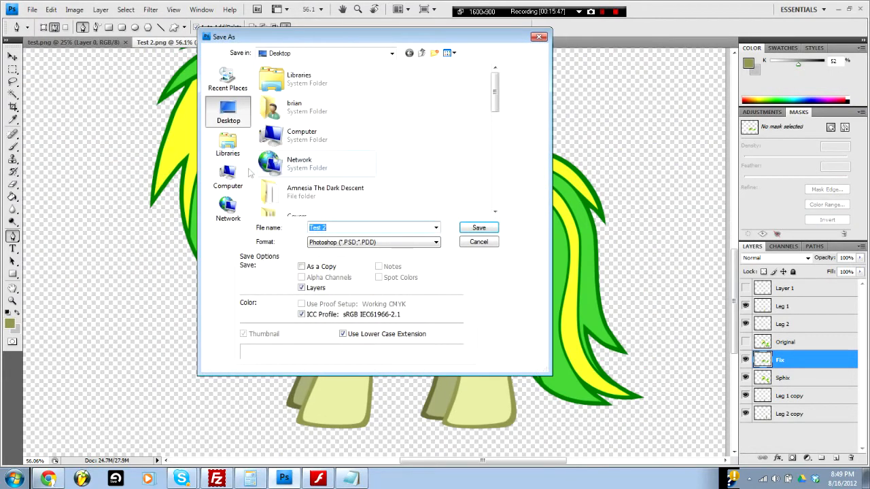
{"action": "left_click", "coordinate": [228, 144]}
{"action": "double_click", "coordinate": [306, 166]}
{"action": "double_click", "coordinate": [293, 147]}
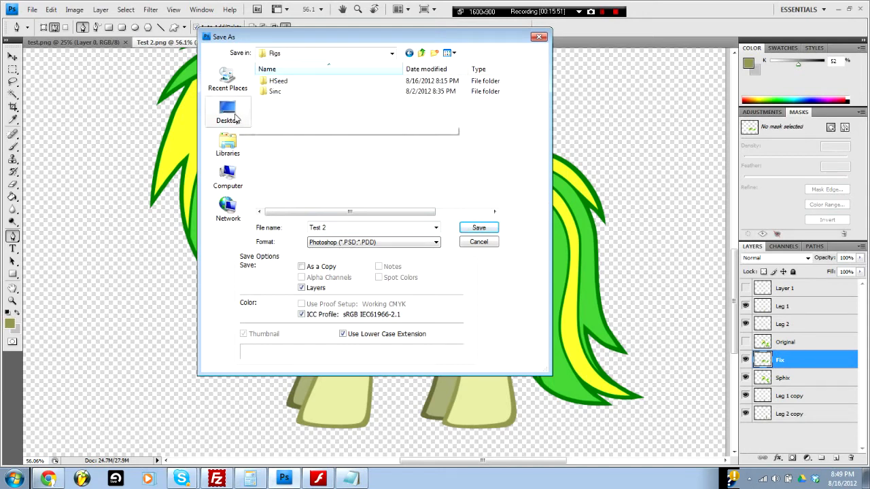
{"action": "left_click", "coordinate": [422, 53]}
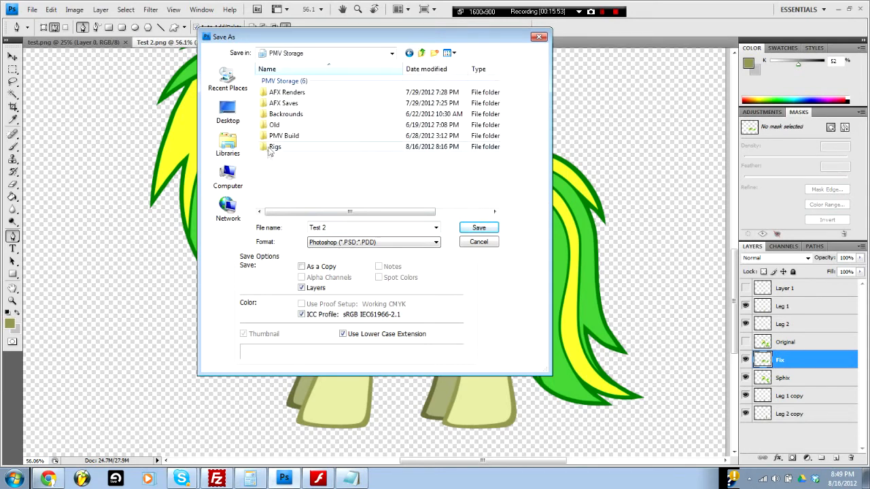
{"action": "left_click", "coordinate": [228, 144]}
{"action": "double_click", "coordinate": [298, 87]}
{"action": "double_click", "coordinate": [313, 146]}
{"action": "double_click", "coordinate": [307, 132]}
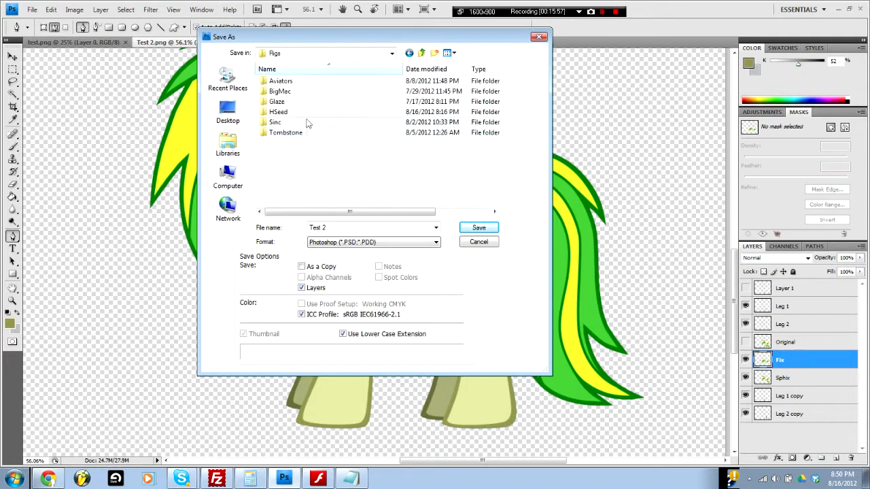
{"action": "double_click", "coordinate": [278, 102]}
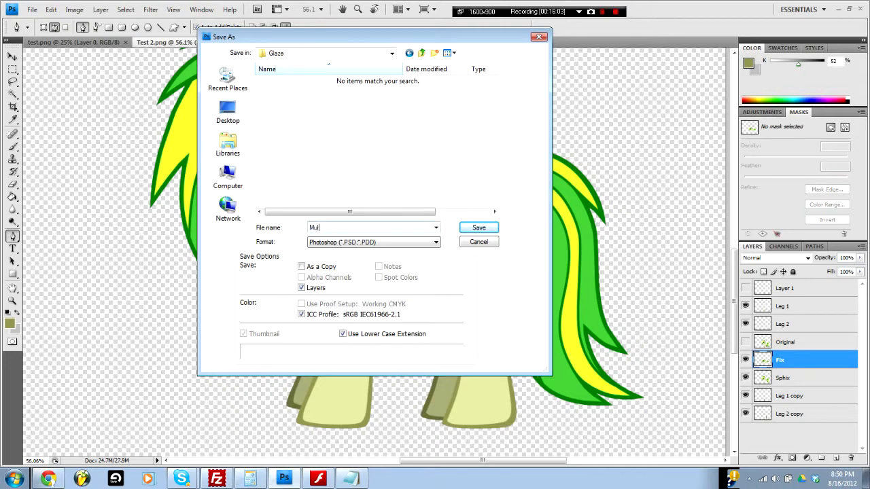
Step: Save the document in Photoshop format with its layers as Multi Leg Test and accept the format options
{"action": "key", "text": "Return"}
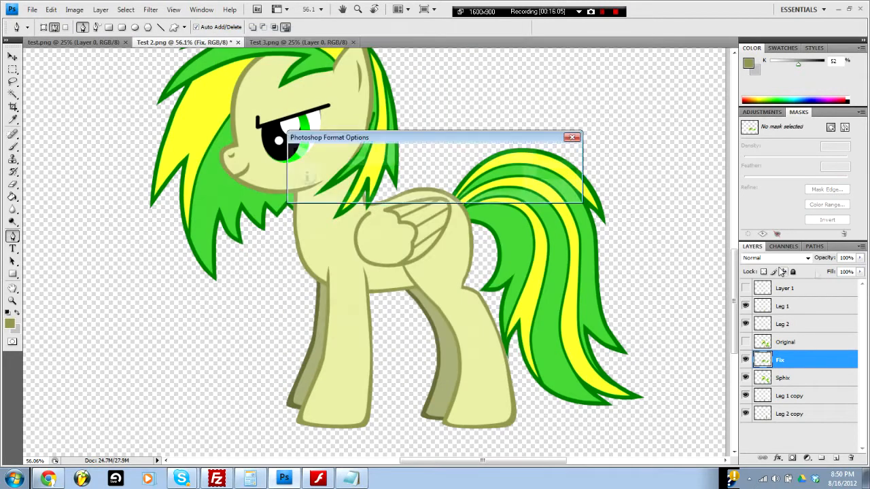
{"action": "left_click", "coordinate": [567, 154]}
{"action": "left_click", "coordinate": [603, 12]}
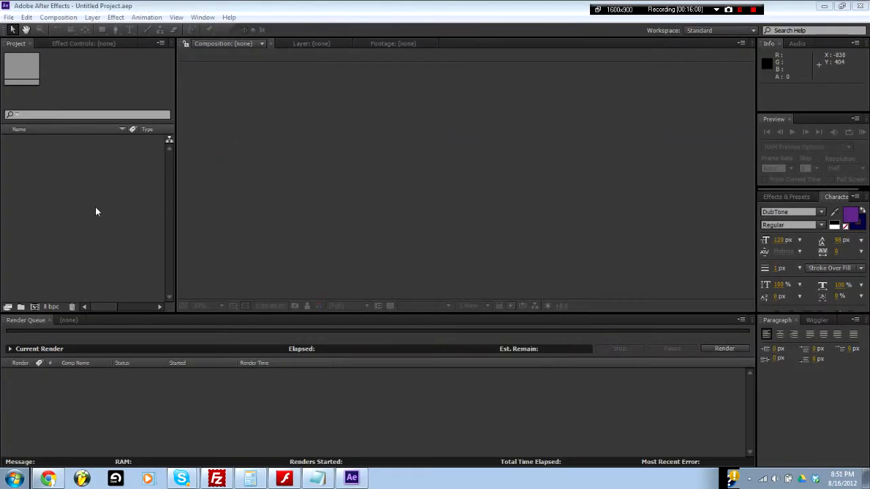
{"action": "left_click", "coordinate": [33, 232]}
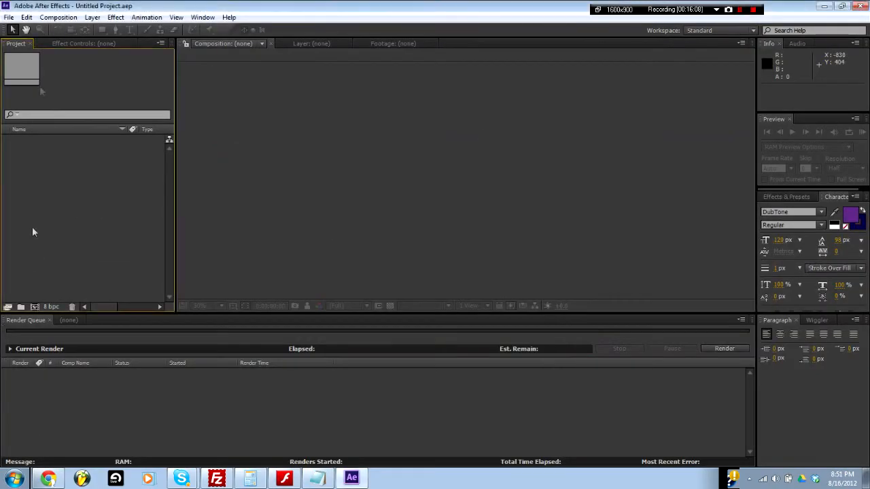
{"action": "left_click", "coordinate": [8, 17]}
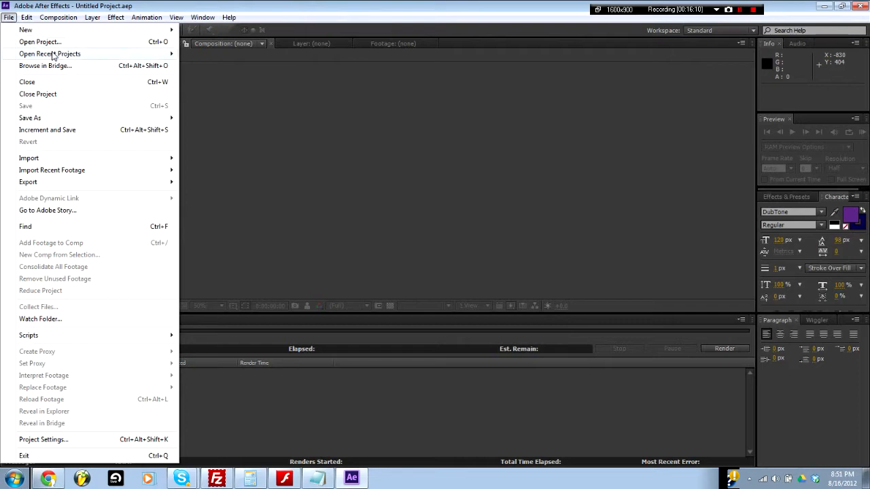
{"action": "left_click", "coordinate": [330, 5]}
{"action": "right_click", "coordinate": [58, 176]}
{"action": "left_click", "coordinate": [58, 163]}
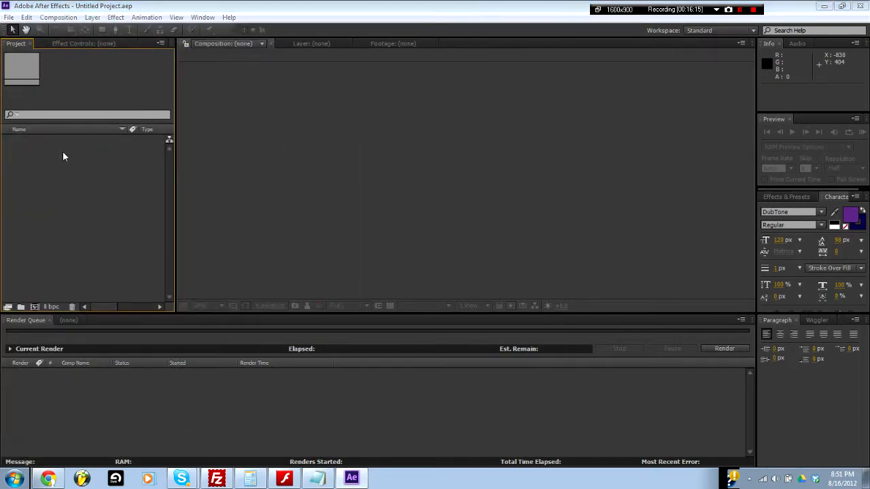
Step: In After Effects, import Multi Leg Test.psd from the Glaze folder in Rigs as a composition with editable layer styles
{"action": "double_click", "coordinate": [62, 156]}
{"action": "left_click", "coordinate": [226, 50]}
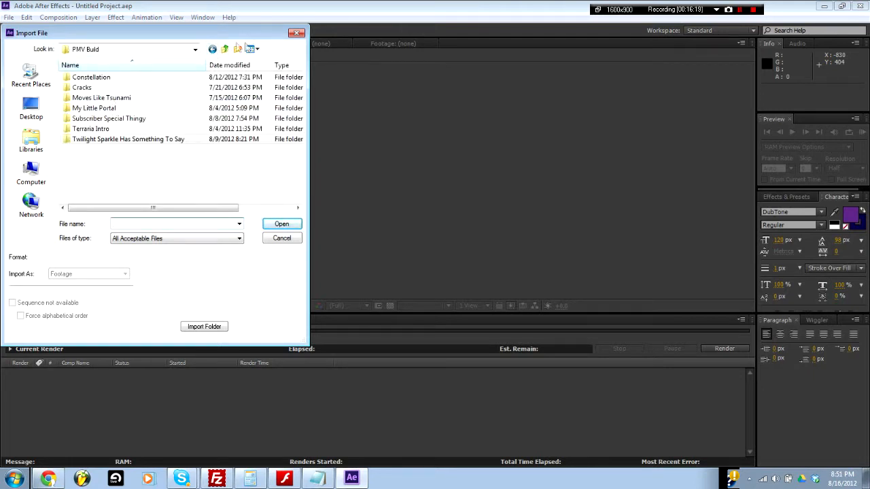
{"action": "left_click", "coordinate": [225, 50]}
{"action": "double_click", "coordinate": [132, 128]}
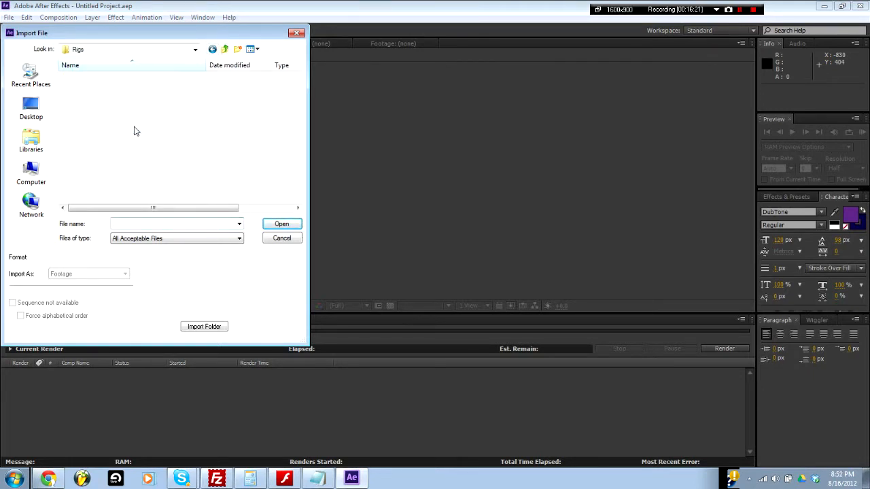
{"action": "double_click", "coordinate": [151, 98]}
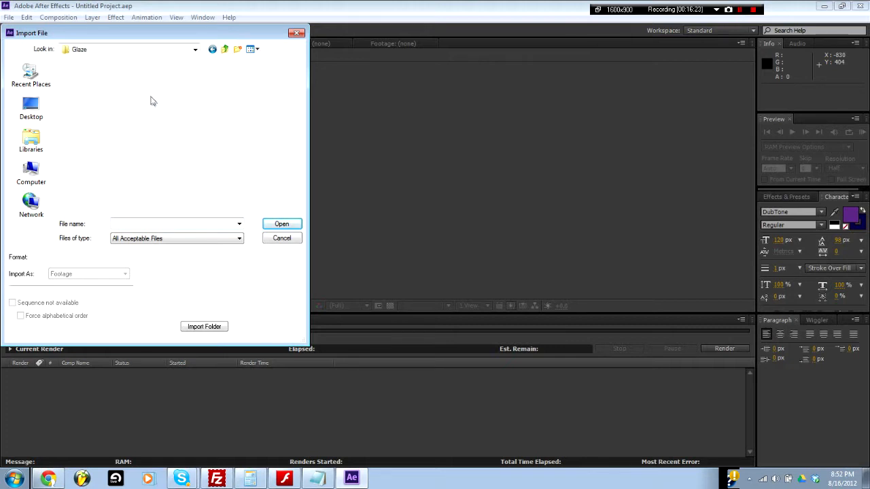
{"action": "left_click", "coordinate": [138, 92]}
{"action": "left_click", "coordinate": [282, 225]}
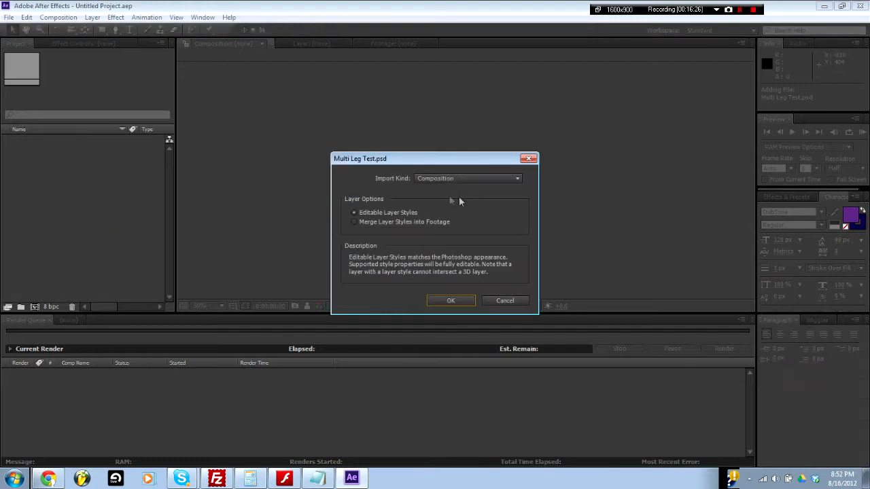
{"action": "left_click", "coordinate": [444, 181]}
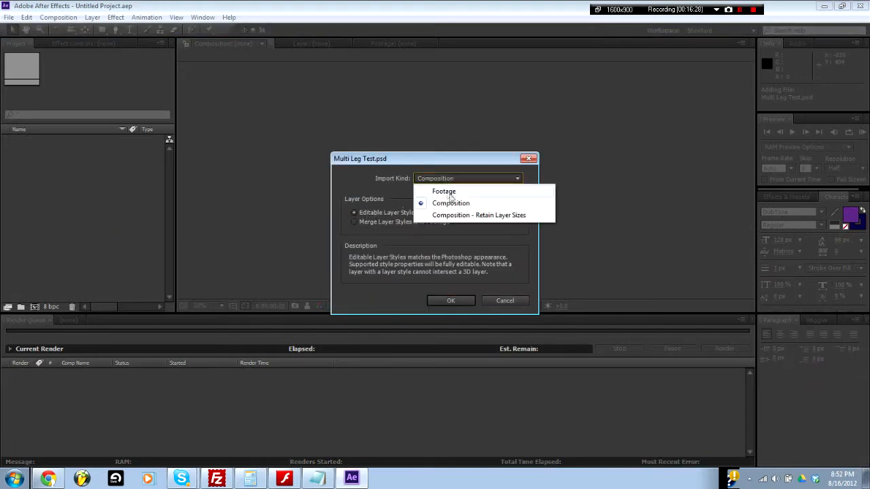
{"action": "left_click", "coordinate": [452, 206]}
{"action": "left_click", "coordinate": [451, 300]}
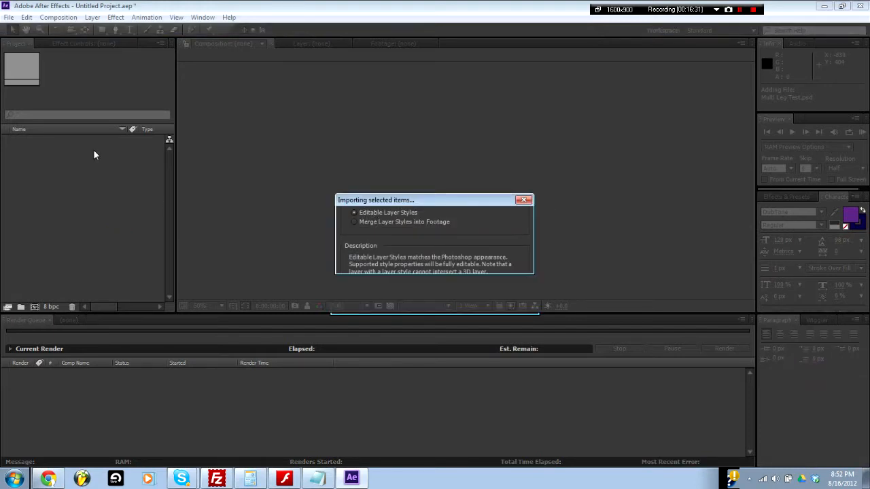
Step: Open the Multi Leg Test composition with the whole pony in view
{"action": "left_click", "coordinate": [48, 179]}
{"action": "right_click", "coordinate": [56, 209]}
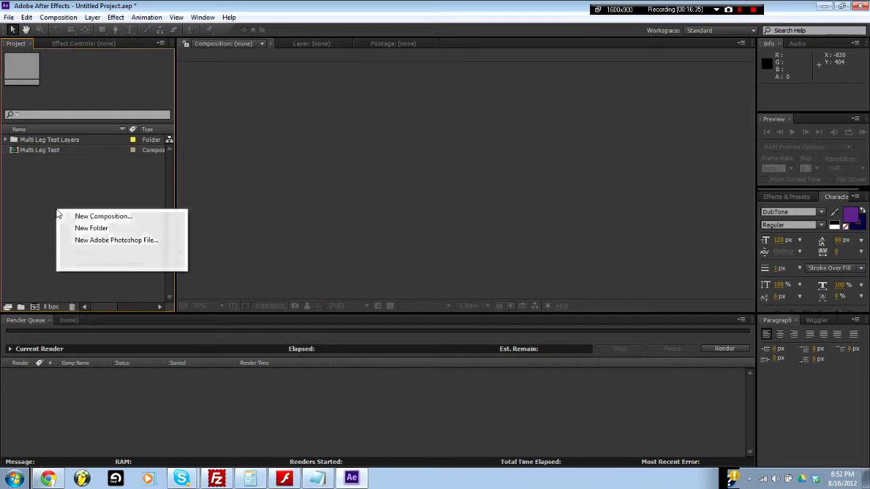
{"action": "left_click", "coordinate": [44, 202]}
{"action": "double_click", "coordinate": [42, 150]}
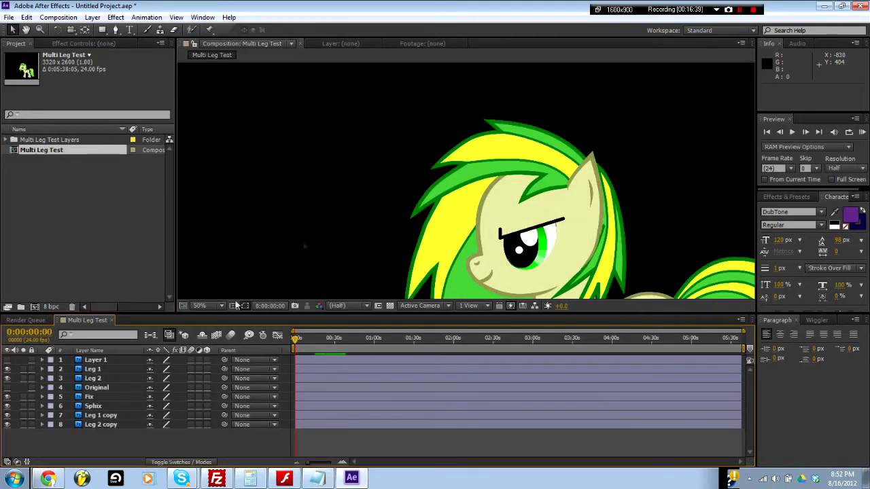
{"action": "scroll", "coordinate": [408, 211], "scroll_direction": "down", "scroll_amount": 2}
{"action": "left_click_drag", "start_coordinate": [477, 219], "coordinate": [387, 129]}
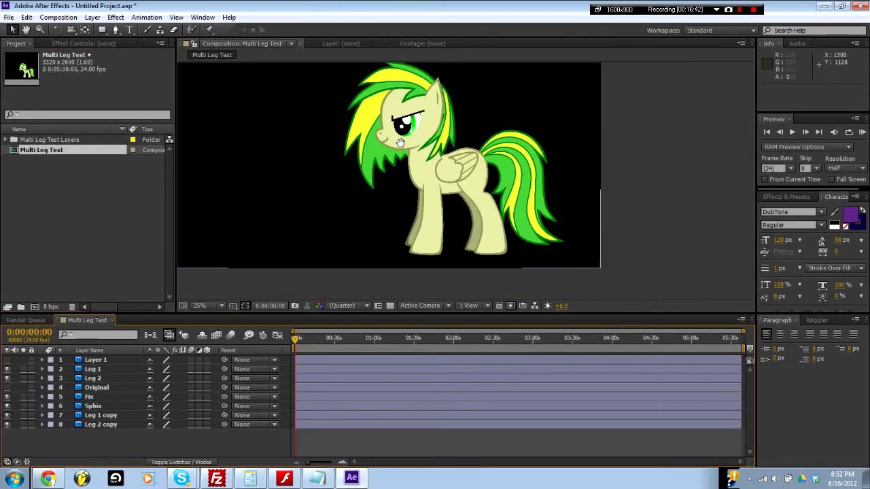
Step: Try rotating the Leg 1 layer with the Rotation tool and undo each attempt
{"action": "left_click", "coordinate": [95, 360]}
{"action": "left_click", "coordinate": [106, 371]}
{"action": "key", "text": "ctrl+t"}
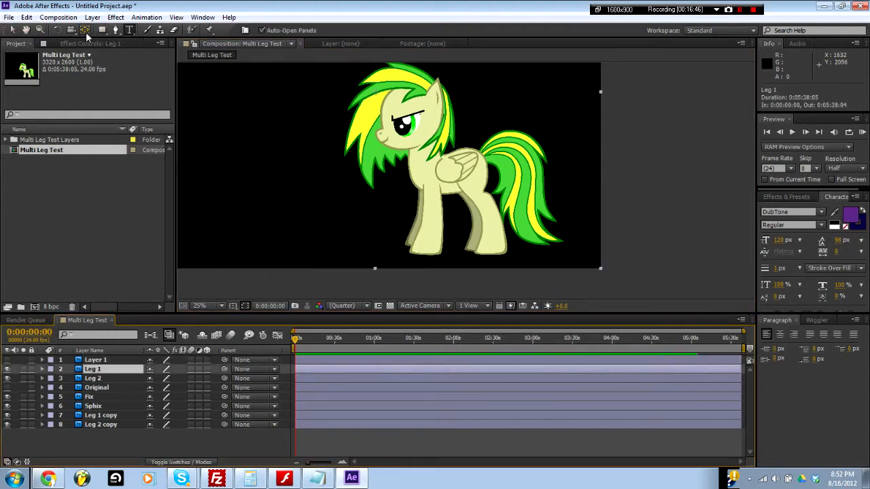
{"action": "key", "text": "w"}
{"action": "left_click_drag", "start_coordinate": [568, 214], "coordinate": [474, 287]}
{"action": "key", "text": "ctrl+z"}
{"action": "left_click_drag", "start_coordinate": [418, 163], "coordinate": [449, 206]}
{"action": "left_click_drag", "start_coordinate": [409, 139], "coordinate": [484, 155]}
{"action": "key", "text": "ctrl+z"}
{"action": "left_click_drag", "start_coordinate": [407, 133], "coordinate": [436, 175]}
{"action": "key", "text": "ctrl+z"}
{"action": "key", "text": "ctrl+z"}
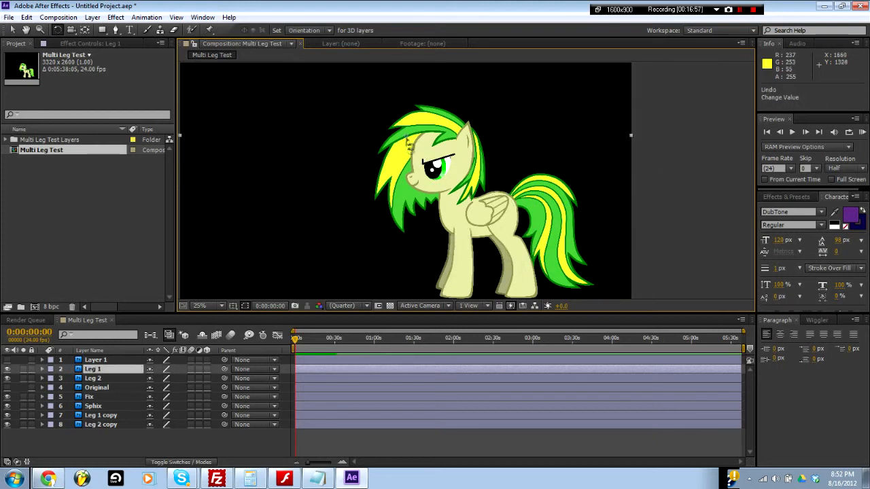
{"action": "left_click_drag", "start_coordinate": [406, 135], "coordinate": [442, 193]}
{"action": "key", "text": "ctrl+z"}
{"action": "key", "text": "h"}
{"action": "left_click_drag", "start_coordinate": [427, 162], "coordinate": [571, 154]}
{"action": "left_click", "coordinate": [57, 30]}
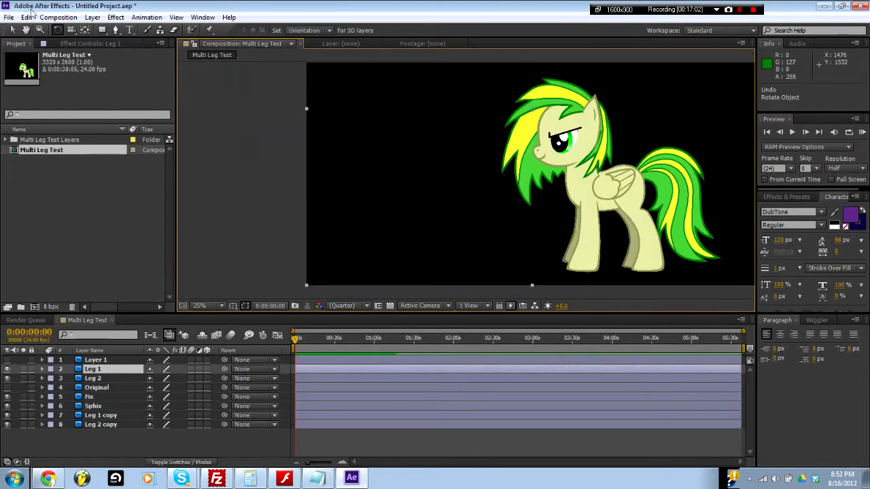
{"action": "left_click", "coordinate": [88, 31]}
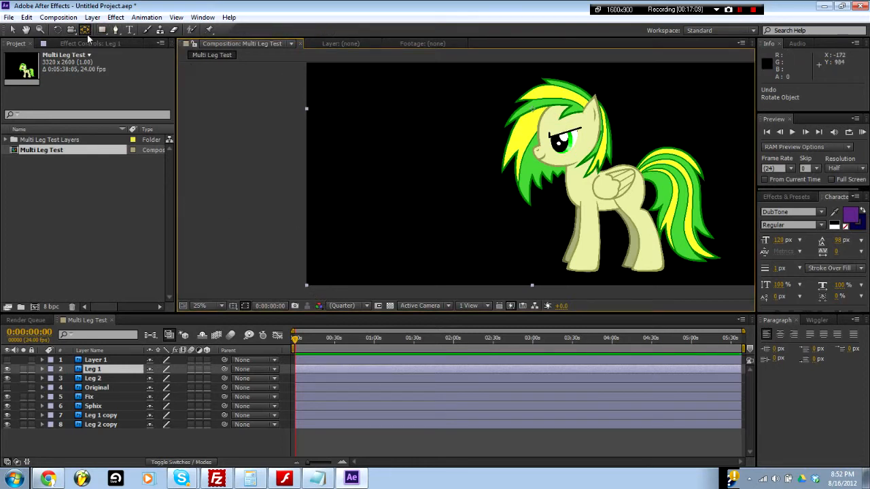
{"action": "left_click", "coordinate": [12, 30]}
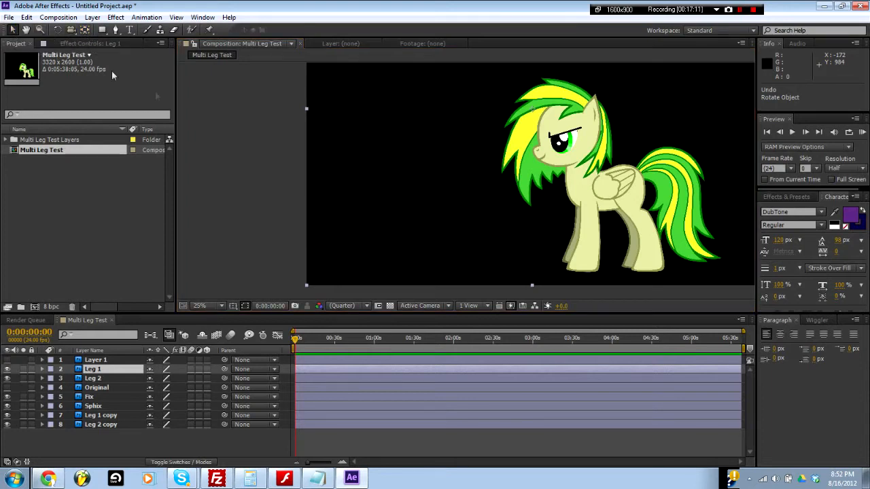
{"action": "left_click_drag", "start_coordinate": [386, 189], "coordinate": [254, 186]}
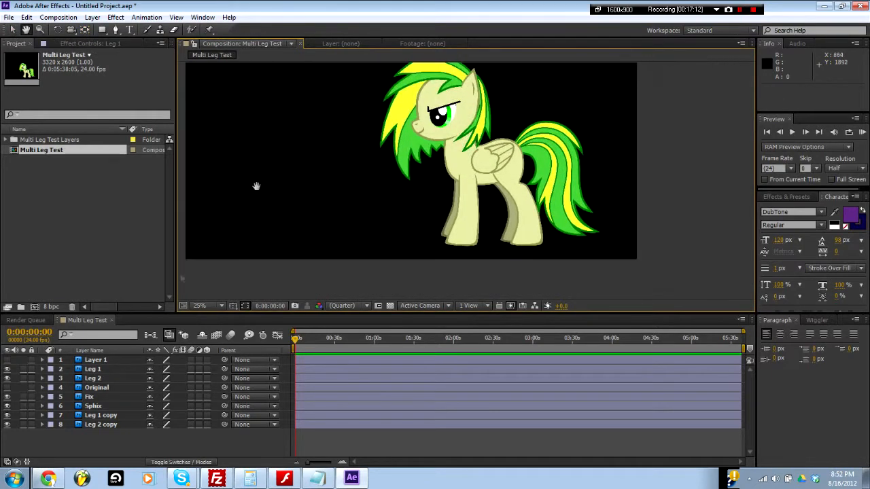
Step: Add three puppet pins to the Leg 1 layer with the Puppet Pin tool: at the leg's top, hoof and knee
{"action": "left_click", "coordinate": [112, 368]}
{"action": "left_click", "coordinate": [7, 371]}
{"action": "left_click", "coordinate": [7, 371]}
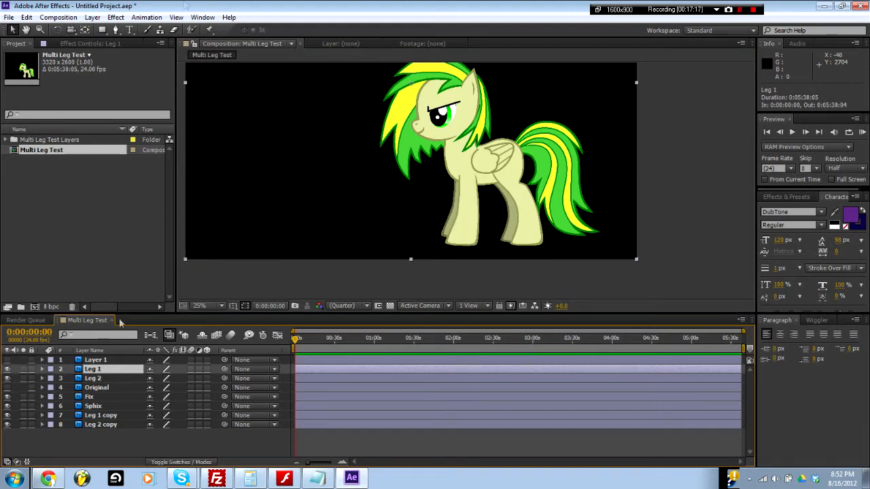
{"action": "left_click", "coordinate": [116, 30]}
{"action": "left_click", "coordinate": [209, 30]}
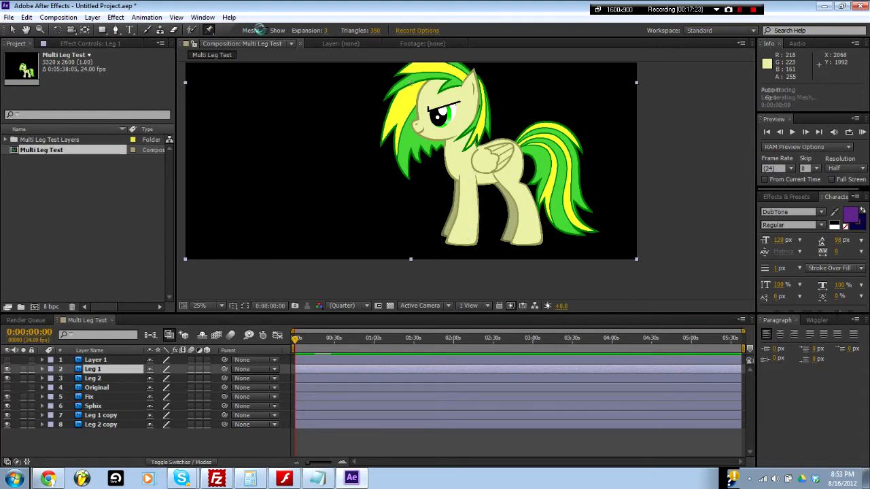
{"action": "left_click", "coordinate": [465, 242]}
{"action": "left_click", "coordinate": [470, 208]}
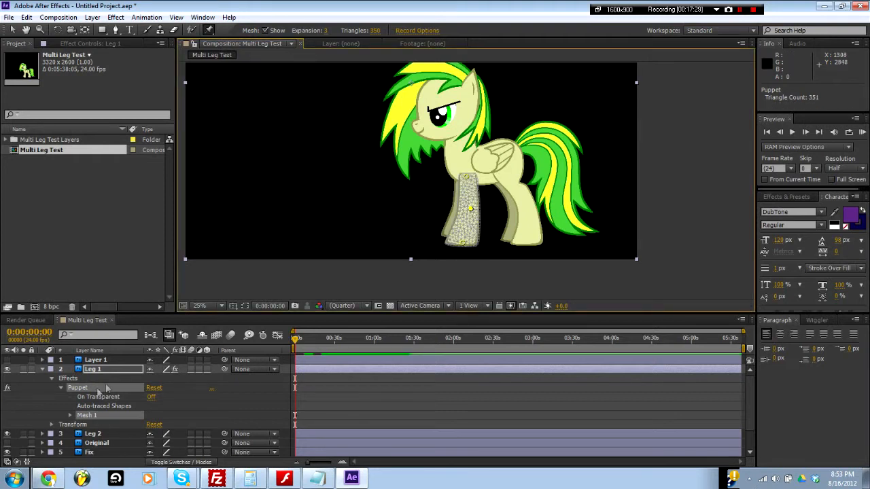
Step: Expand Leg 1's Mesh 1 and its Deform group to show the position keyframes of all three puppet pins
{"action": "left_click", "coordinate": [70, 416]}
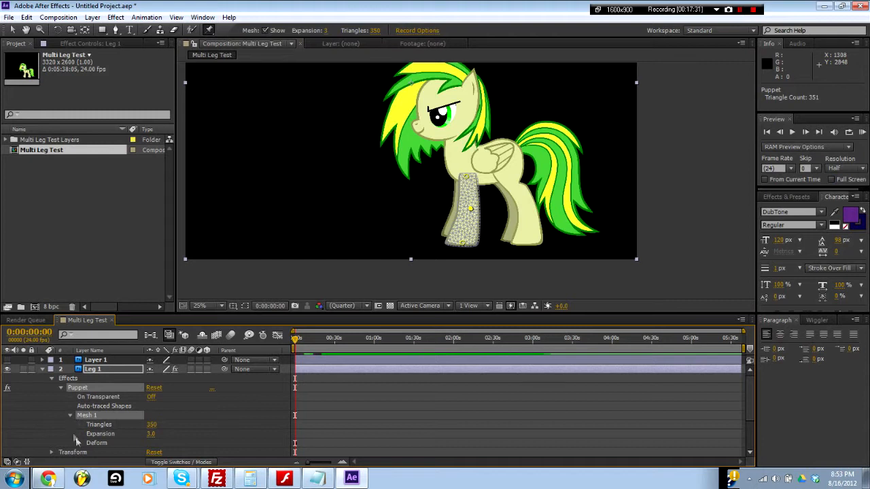
{"action": "left_click", "coordinate": [79, 442]}
{"action": "scroll", "coordinate": [82, 405], "scroll_direction": "down", "scroll_amount": 3}
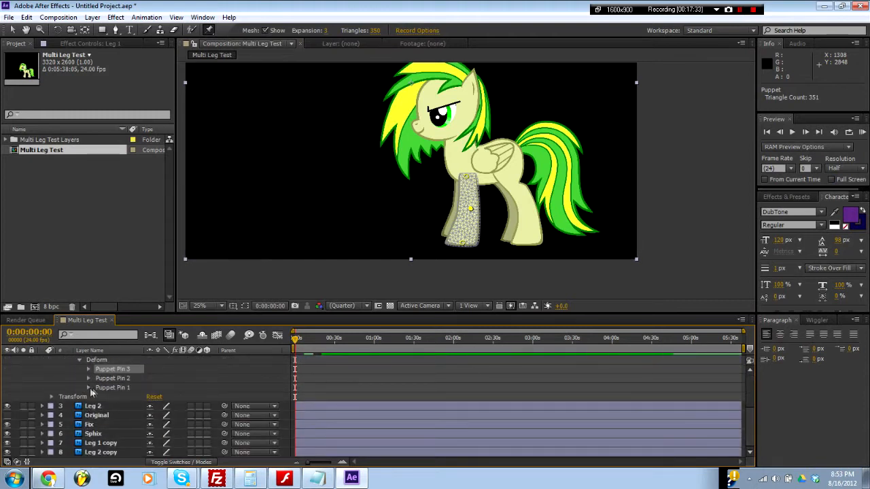
{"action": "left_click", "coordinate": [89, 381]}
{"action": "left_click", "coordinate": [87, 387]}
{"action": "left_click", "coordinate": [88, 378]}
{"action": "left_click", "coordinate": [88, 369]}
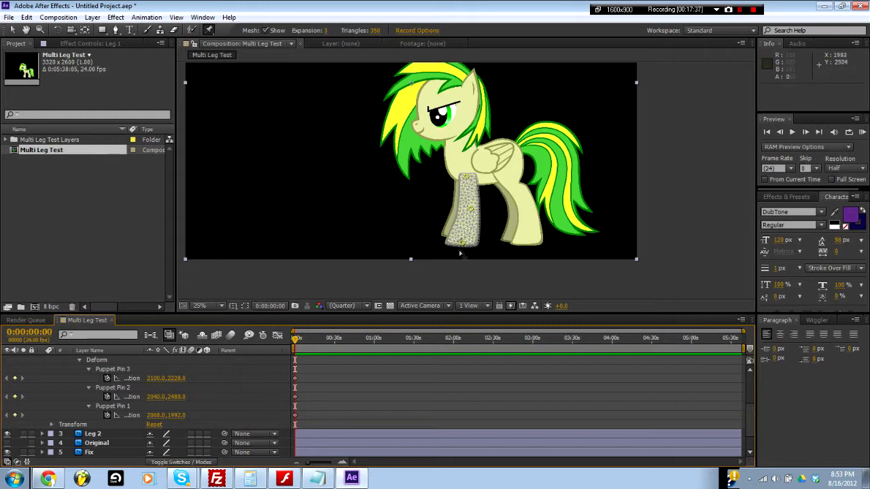
Step: Try bending Leg 1 at the knee by moving its hoof pin toward the hind leg, and undo the move
{"action": "left_click_drag", "start_coordinate": [463, 245], "coordinate": [514, 213]}
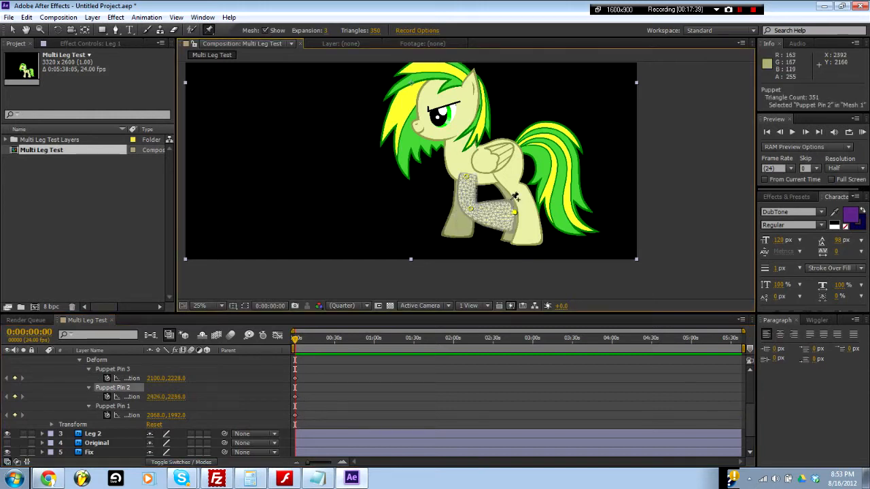
{"action": "key", "text": "ctrl+z"}
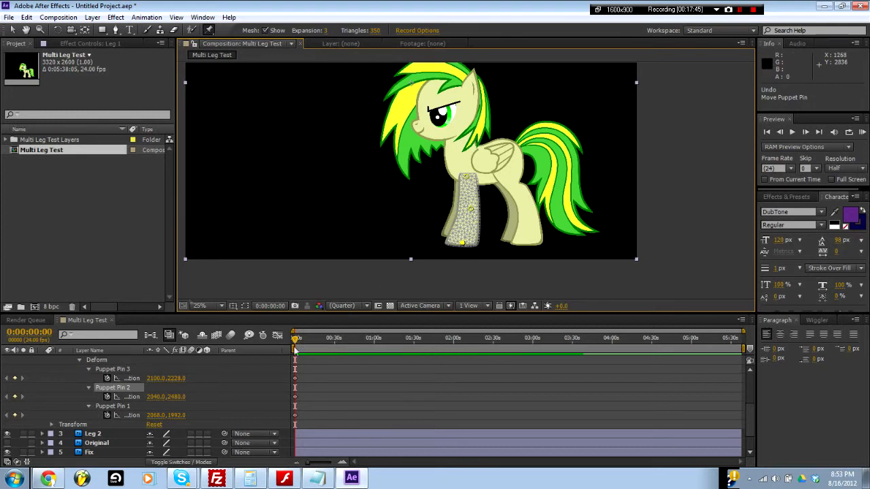
Step: At 0:00:01:23, raise Leg 1 straight forward by moving its knee pin and hoof pin toward the mane
{"action": "left_click_drag", "start_coordinate": [743, 335], "coordinate": [339, 333]}
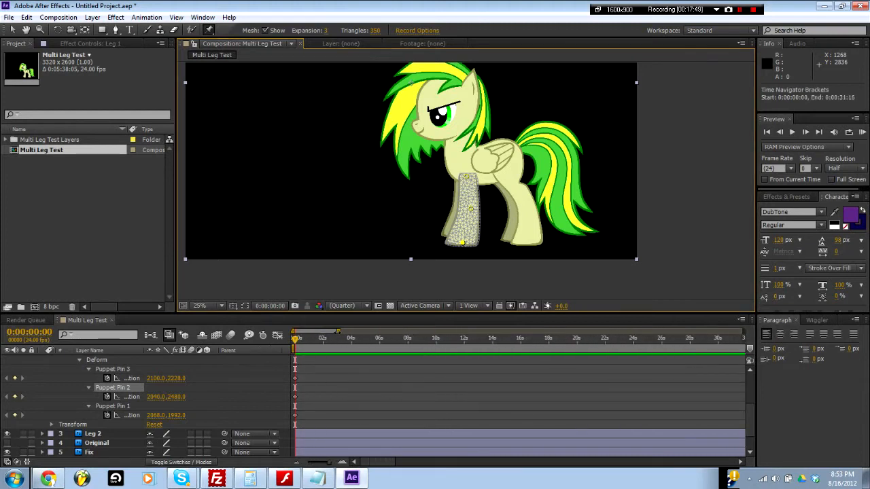
{"action": "left_click", "coordinate": [325, 340]}
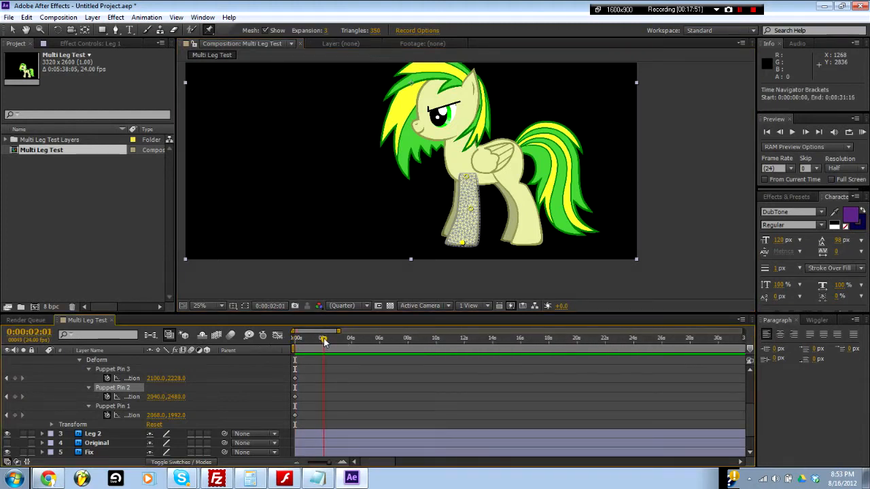
{"action": "left_click_drag", "start_coordinate": [323, 342], "coordinate": [322, 342]}
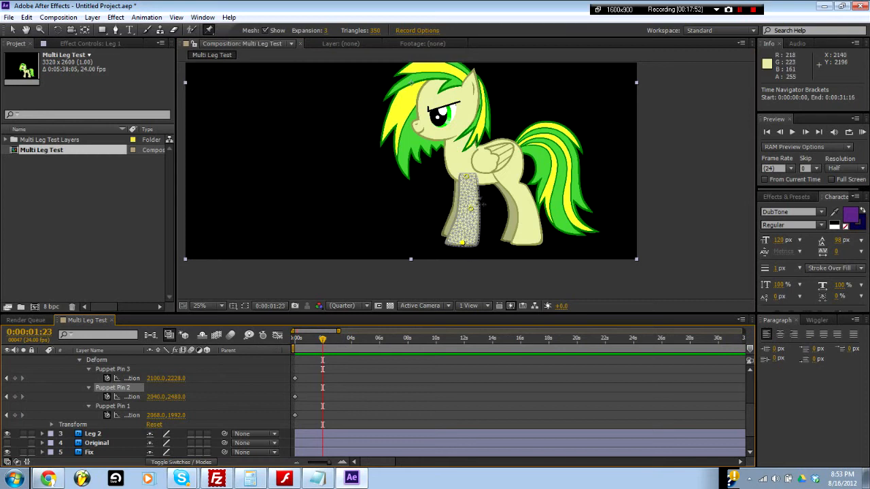
{"action": "left_click_drag", "start_coordinate": [472, 211], "coordinate": [427, 184]}
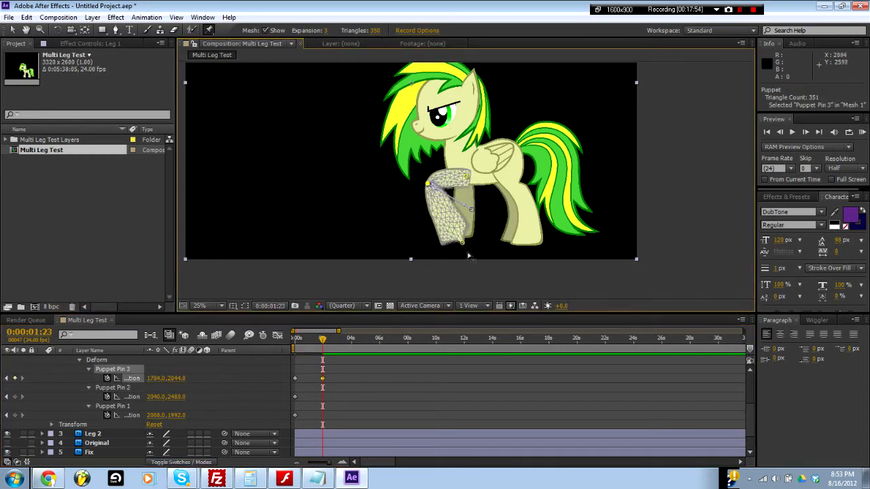
{"action": "left_click_drag", "start_coordinate": [463, 243], "coordinate": [397, 178]}
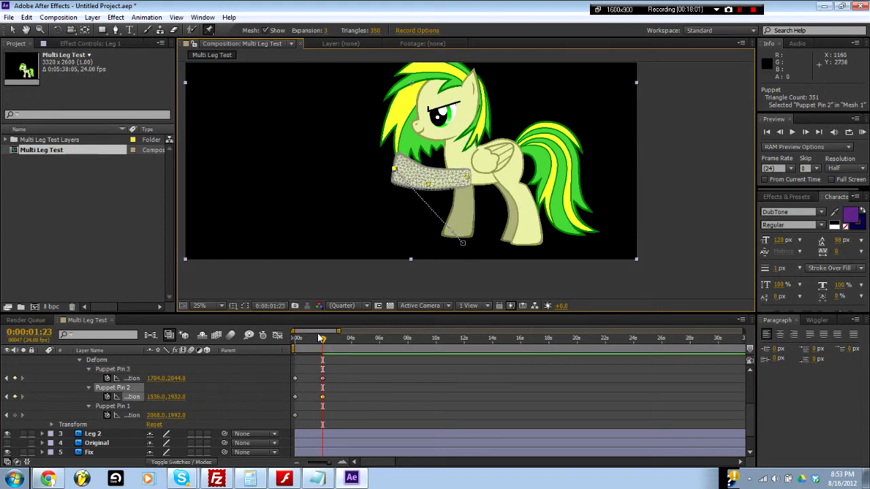
Step: At 0:00:01:02, reposition Leg 1's hoof pin and knee pin lower to keyframe an in-between pose
{"action": "mouse_move", "coordinate": [325, 340]}
{"action": "left_mouse_down"}
{"action": "mouse_move", "coordinate": [298, 341]}
{"action": "mouse_move", "coordinate": [310, 339]}
{"action": "left_mouse_up"}
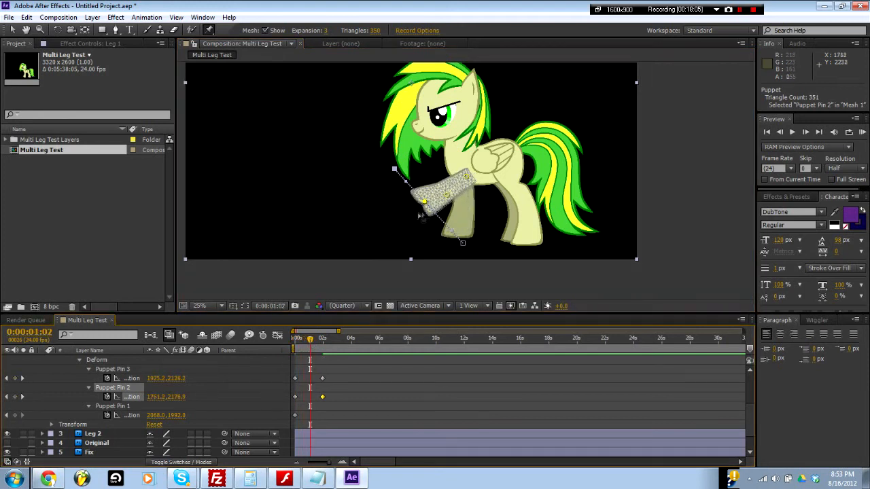
{"action": "left_click_drag", "start_coordinate": [431, 210], "coordinate": [449, 210]}
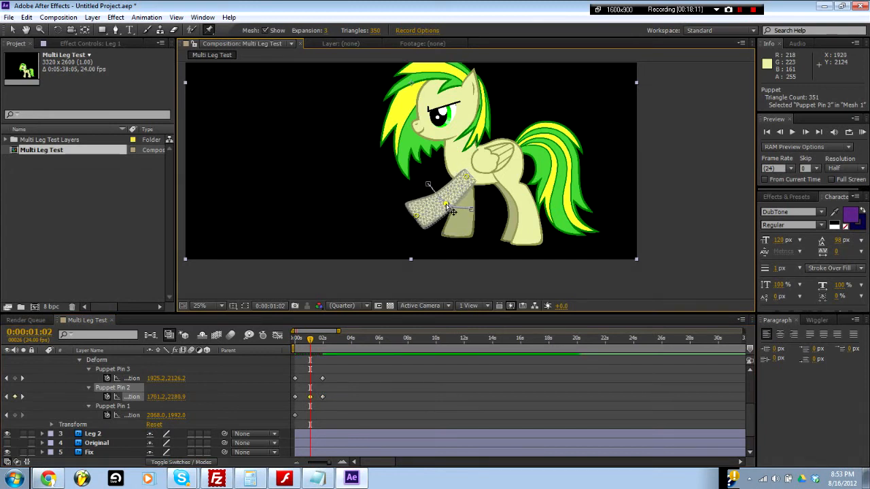
{"action": "mouse_move", "coordinate": [311, 339]}
{"action": "left_mouse_down"}
{"action": "mouse_move", "coordinate": [295, 344]}
{"action": "mouse_move", "coordinate": [323, 342]}
{"action": "left_mouse_up"}
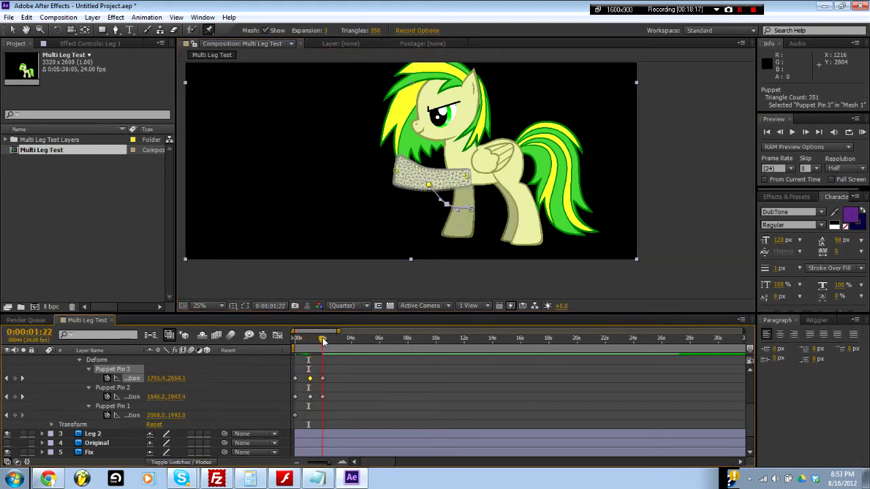
Step: Refine the 0:00:01:02 pose by moving Leg 1's hoof pin farther forward and down, and scrub through the motion
{"action": "left_click", "coordinate": [7, 397]}
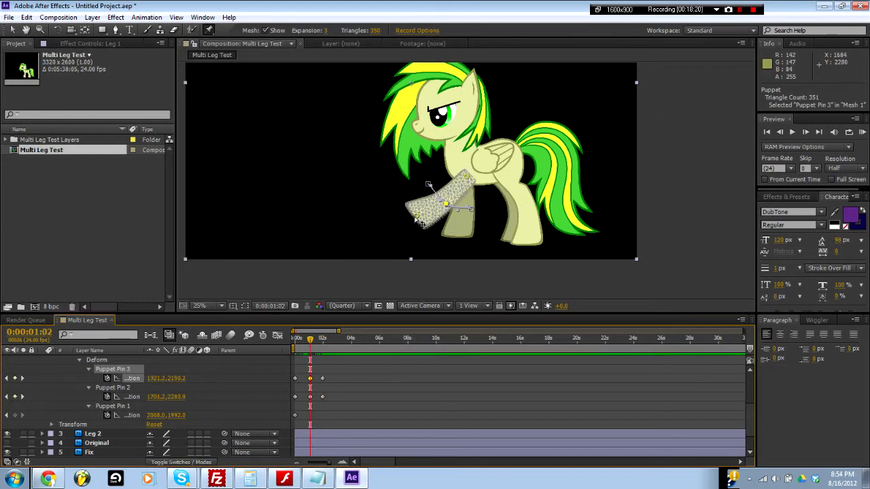
{"action": "left_click_drag", "start_coordinate": [418, 217], "coordinate": [407, 225]}
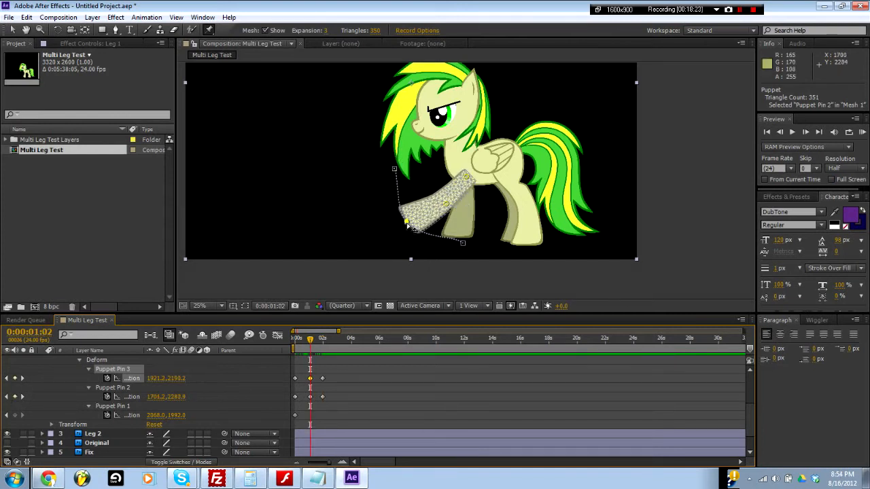
{"action": "mouse_move", "coordinate": [301, 342]}
{"action": "left_mouse_down"}
{"action": "mouse_move", "coordinate": [324, 349]}
{"action": "mouse_move", "coordinate": [313, 346]}
{"action": "left_mouse_up"}
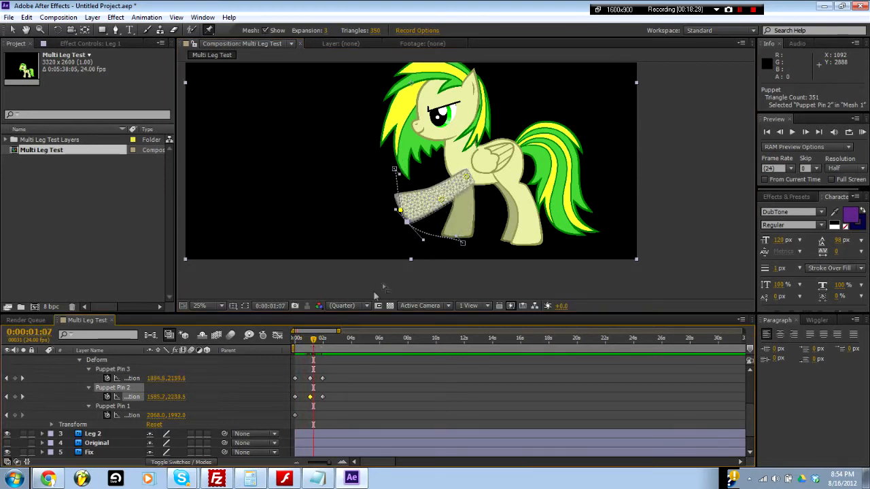
{"action": "left_click", "coordinate": [6, 397]}
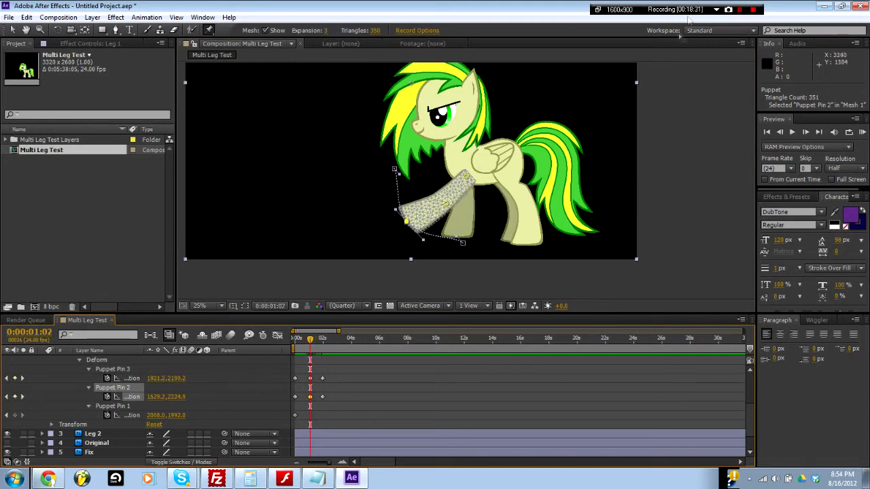
{"action": "left_click", "coordinate": [739, 10]}
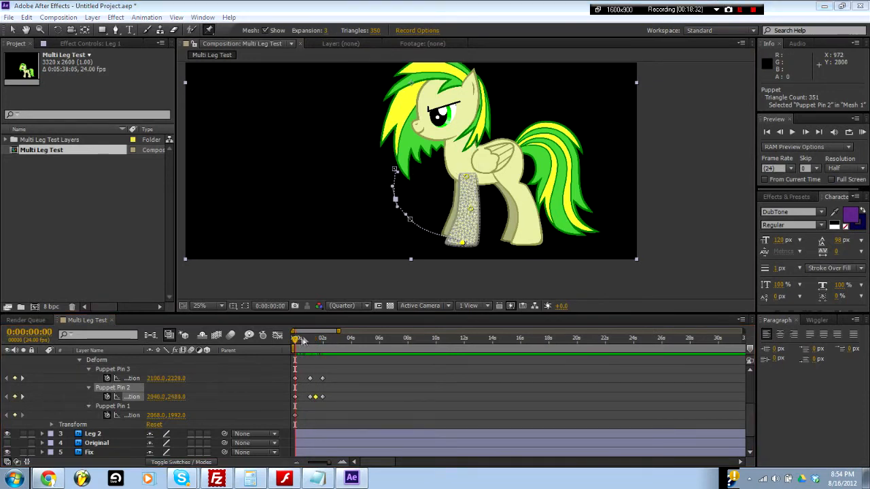
Step: At 0:00:02:22, curl Leg 1 by lowering its knee pin and pulling its hoof pin back toward the chest
{"action": "left_click_drag", "start_coordinate": [296, 343], "coordinate": [336, 344]}
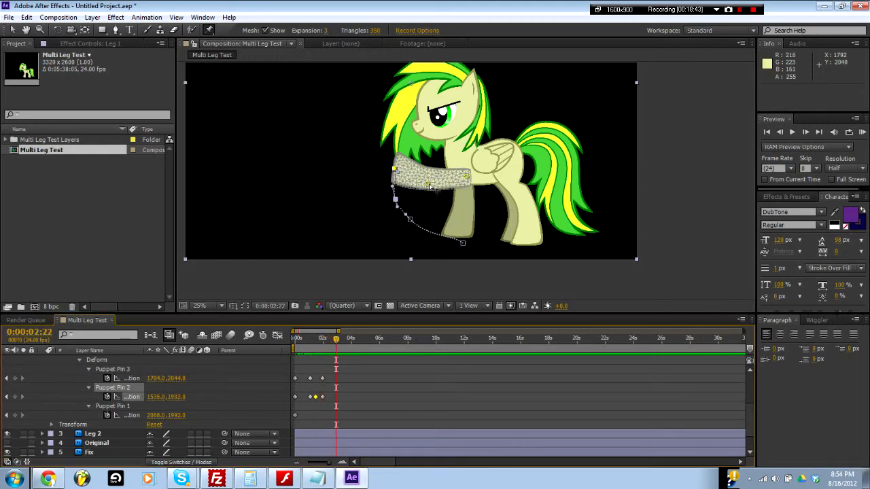
{"action": "left_click_drag", "start_coordinate": [429, 186], "coordinate": [437, 206]}
{"action": "left_click_drag", "start_coordinate": [396, 172], "coordinate": [420, 180]}
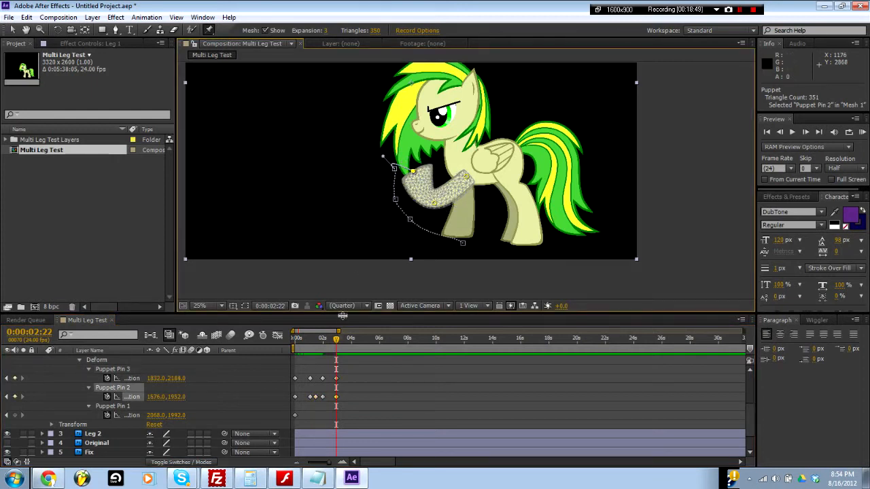
{"action": "mouse_move", "coordinate": [335, 347]}
{"action": "left_mouse_down"}
{"action": "mouse_move", "coordinate": [320, 347]}
{"action": "mouse_move", "coordinate": [335, 346]}
{"action": "left_mouse_up"}
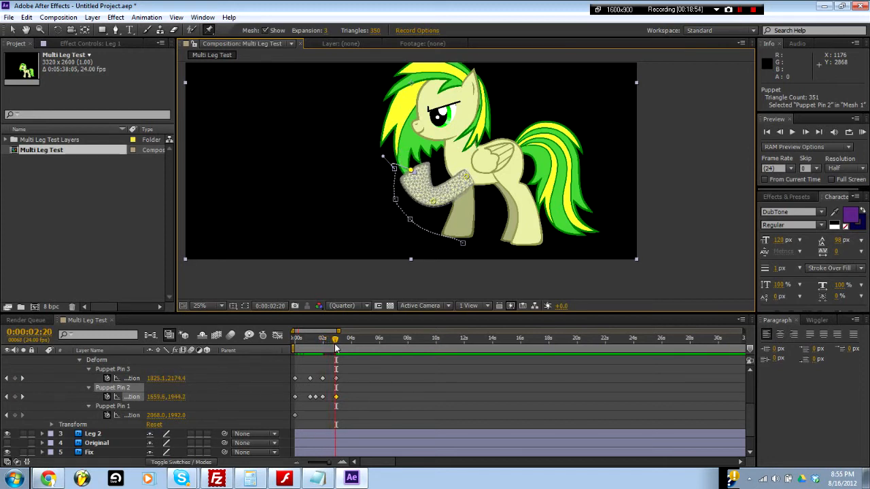
{"action": "left_click_drag", "start_coordinate": [335, 346], "coordinate": [338, 347]}
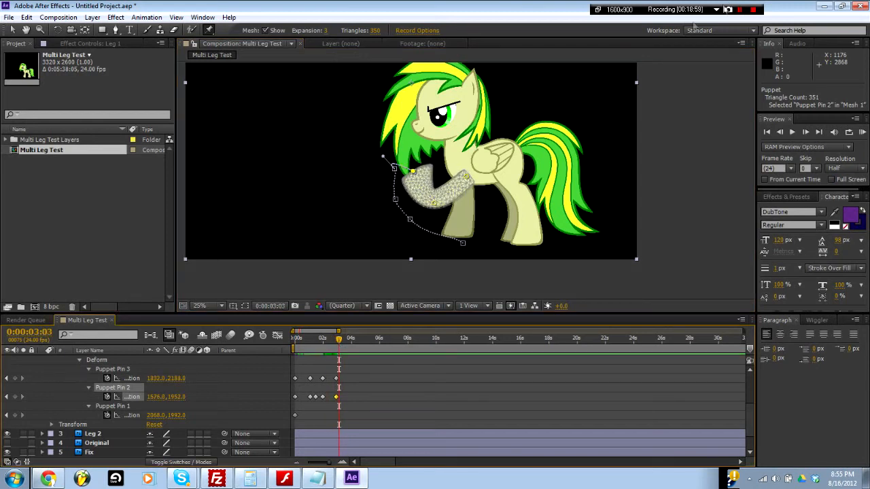
Step: Collapse Leg 1's properties and play a RAM preview of the leg animation
{"action": "scroll", "coordinate": [182, 390], "scroll_direction": "up", "scroll_amount": 4}
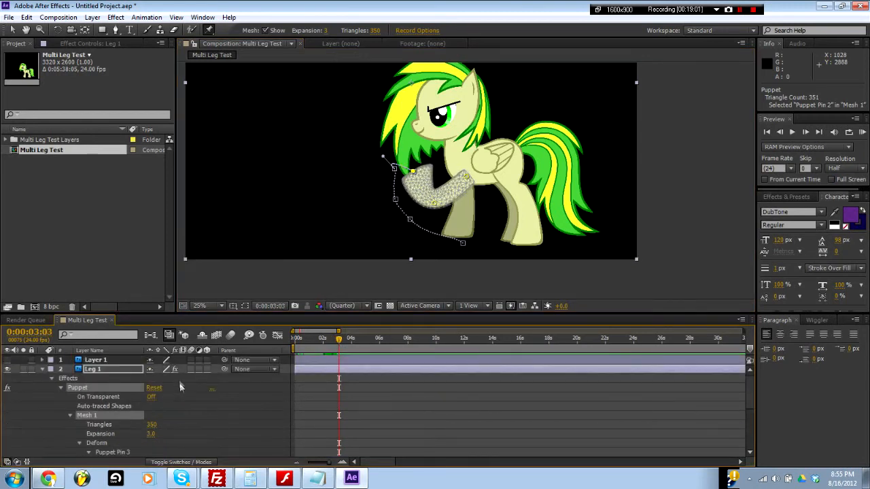
{"action": "left_click", "coordinate": [96, 360]}
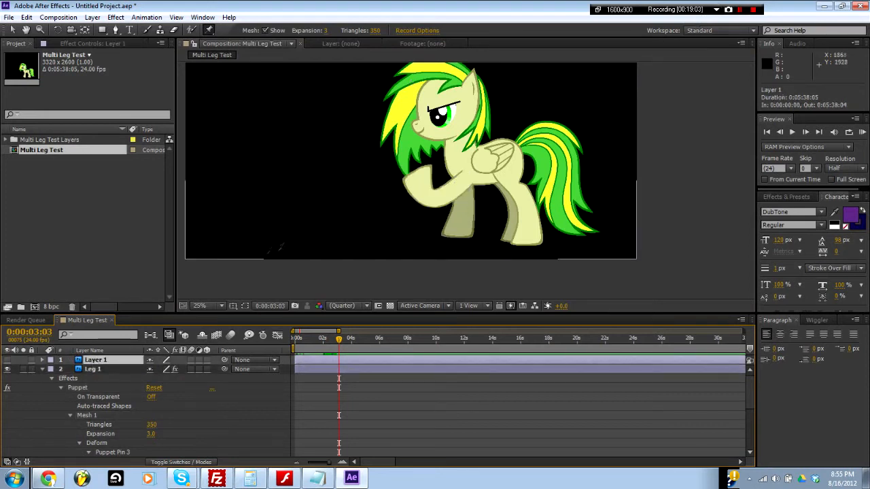
{"action": "left_click", "coordinate": [41, 369]}
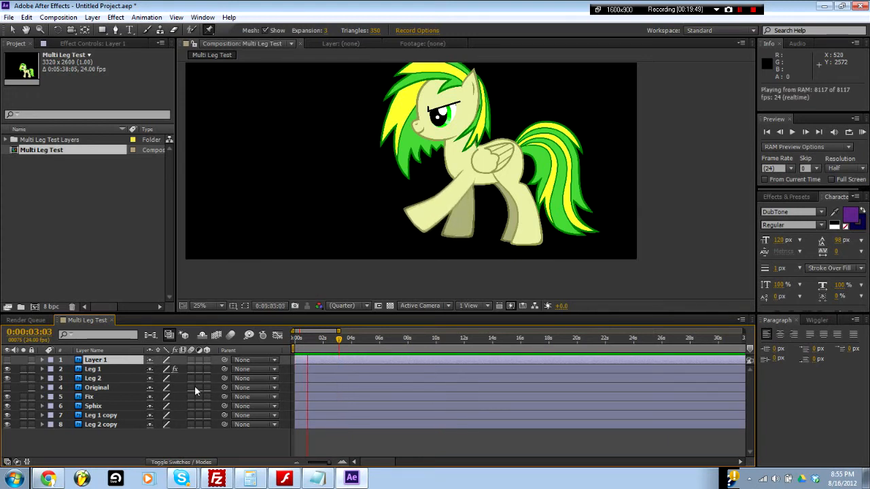
{"action": "key", "text": "space"}
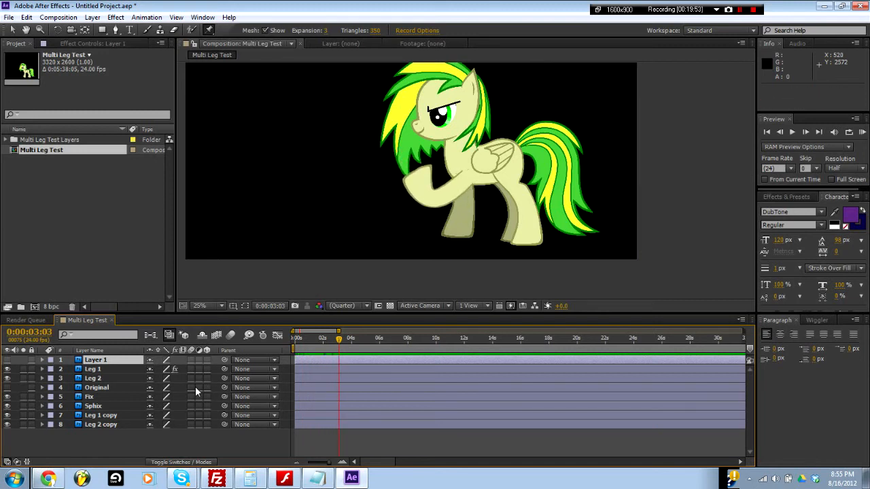
{"action": "left_click", "coordinate": [42, 370]}
{"action": "left_click", "coordinate": [728, 11]}
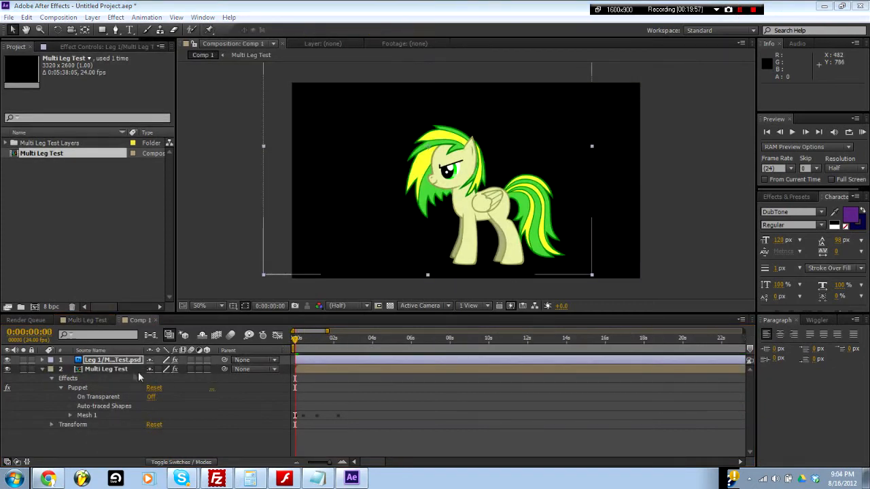
Step: Check Leg 1's hidden state in the Multi Leg Test composition by toggling its visibility, and return to Comp 1
{"action": "left_click", "coordinate": [87, 320]}
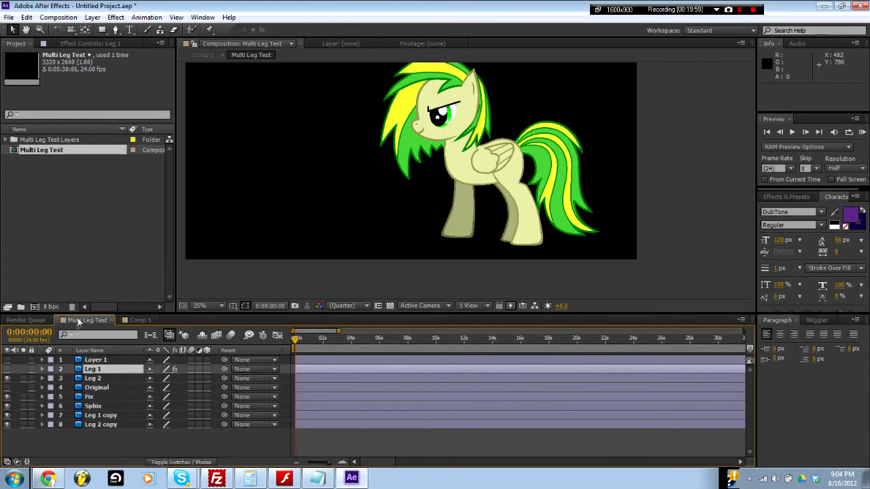
{"action": "left_click", "coordinate": [7, 370]}
{"action": "left_click", "coordinate": [8, 370]}
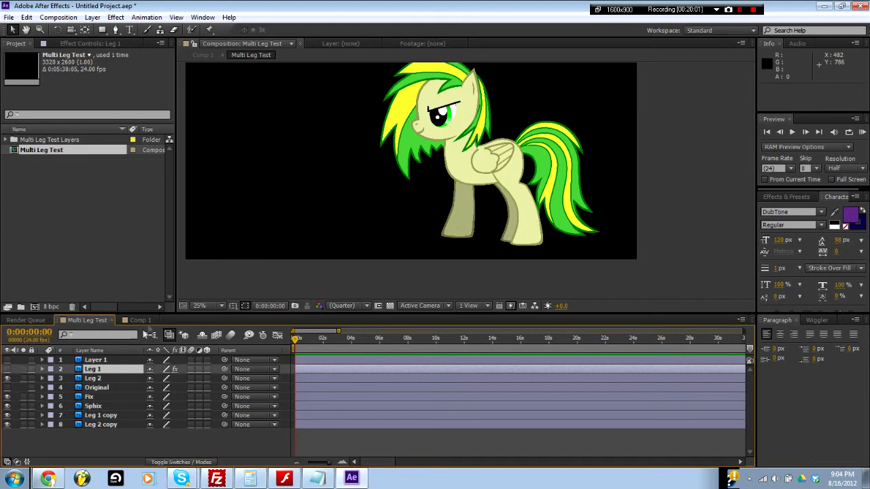
{"action": "left_click", "coordinate": [139, 320]}
Step: Examine the two layers in Comp 1 and the effect and transform properties of the Multi Leg Test layer
{"action": "left_click", "coordinate": [42, 369]}
{"action": "left_click", "coordinate": [93, 409]}
{"action": "left_click", "coordinate": [97, 371]}
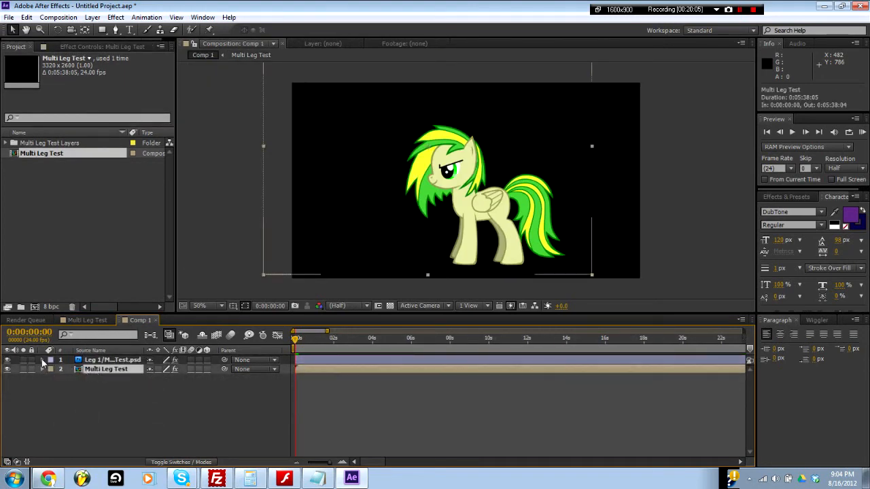
{"action": "left_click", "coordinate": [42, 360]}
{"action": "left_click", "coordinate": [42, 360]}
{"action": "left_click", "coordinate": [43, 369]}
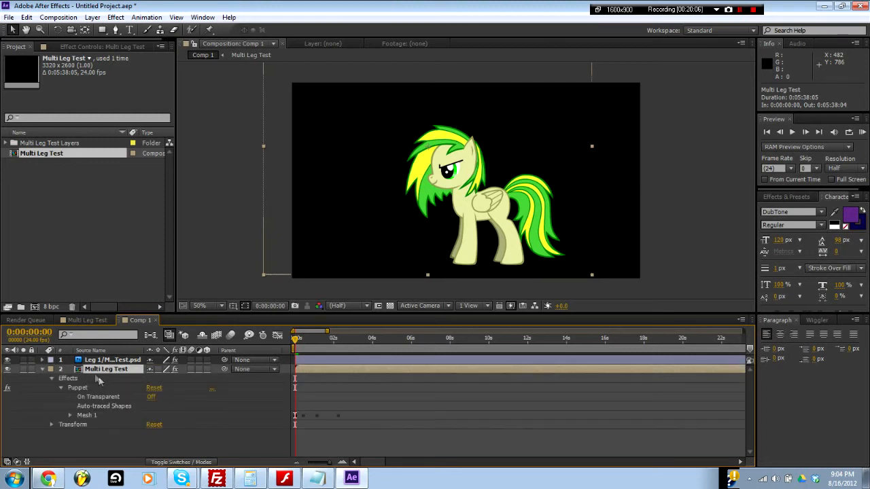
{"action": "left_click_drag", "start_coordinate": [38, 176], "coordinate": [63, 142]}
{"action": "left_click", "coordinate": [64, 280]}
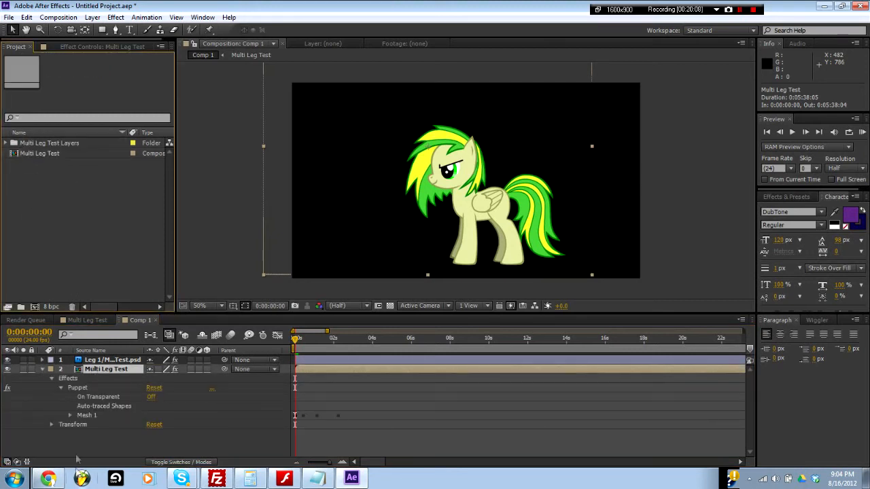
{"action": "left_click_drag", "start_coordinate": [79, 427], "coordinate": [57, 376]}
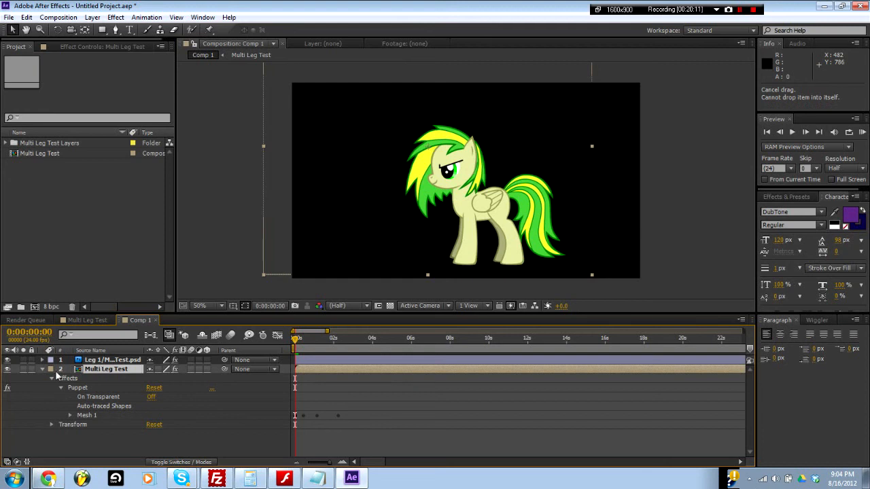
{"action": "left_click", "coordinate": [43, 369]}
Step: Try moving the separate Leg 1 layer away from the pony's body in Comp 1, and undo the move
{"action": "left_click", "coordinate": [109, 359]}
{"action": "left_click_drag", "start_coordinate": [467, 234], "coordinate": [365, 210]}
{"action": "key", "text": "ctrl+z"}
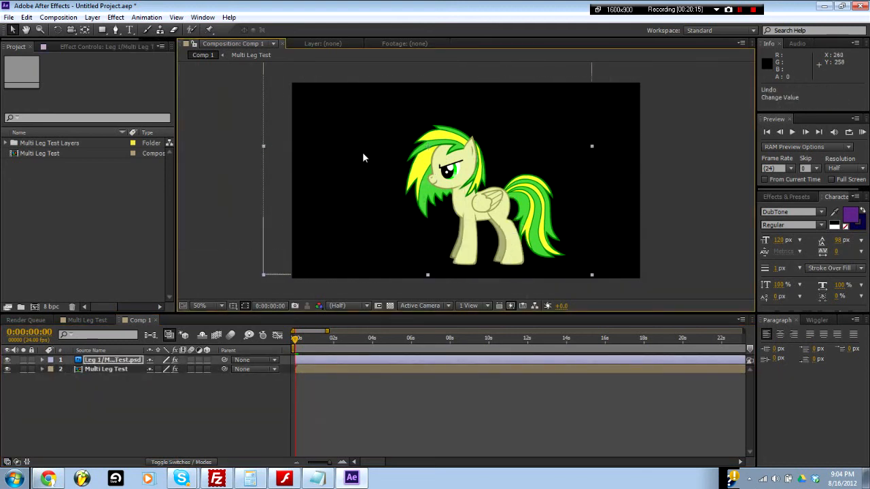
Step: Parent the Leg 1 layer to the Multi Leg Test layer in Comp 1
{"action": "left_click", "coordinate": [43, 369]}
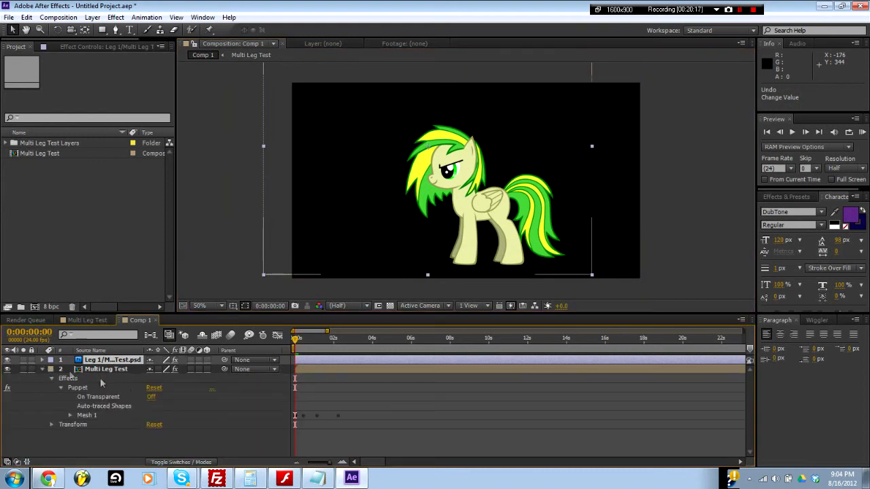
{"action": "left_click_drag", "start_coordinate": [297, 339], "coordinate": [143, 333]}
{"action": "left_click_drag", "start_coordinate": [226, 361], "coordinate": [102, 373]}
Step: Keyframe the Multi Leg Test layer's position at 0:00:00:00, and move it horizontally to 98, 234 at 0:00:05:23
{"action": "left_click", "coordinate": [42, 369]}
{"action": "left_click", "coordinate": [79, 370]}
{"action": "left_click", "coordinate": [42, 369]}
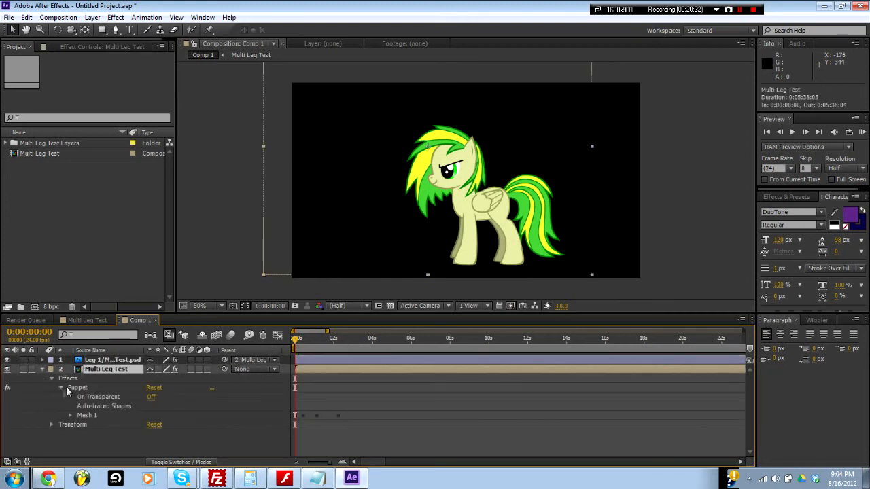
{"action": "left_click", "coordinate": [51, 425]}
{"action": "left_click", "coordinate": [71, 424]}
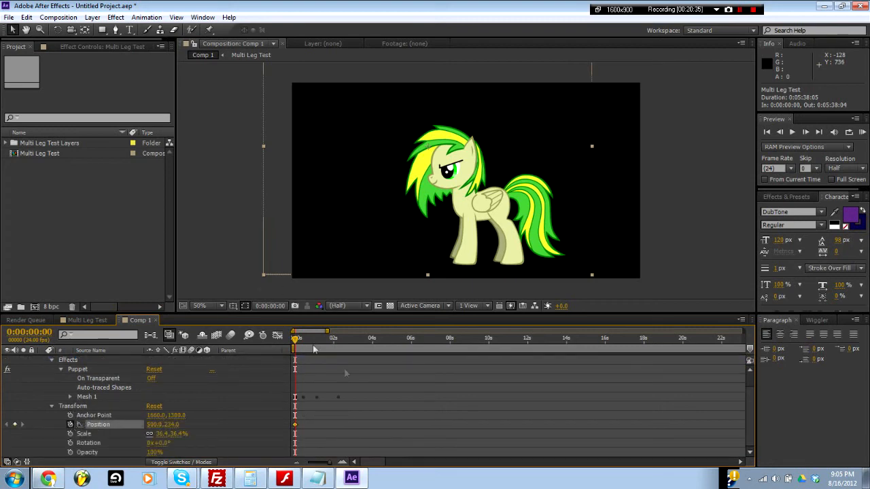
{"action": "left_click", "coordinate": [411, 342]}
{"action": "left_click_drag", "start_coordinate": [556, 211], "coordinate": [447, 211]}
{"action": "scroll", "coordinate": [254, 377], "scroll_direction": "up", "scroll_amount": 2}
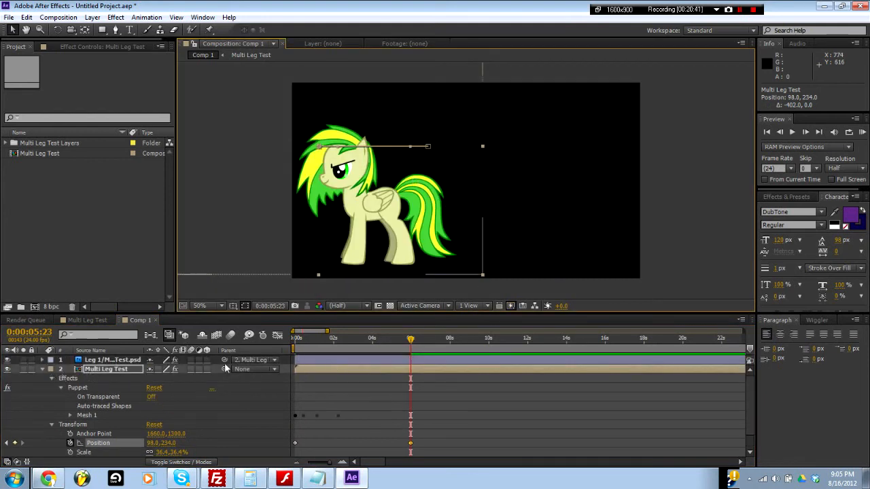
Step: Try removing Leg 1's parent and linking it to Multi Leg Test again away from the start frame, and undo both changes
{"action": "left_click", "coordinate": [248, 361]}
{"action": "left_click", "coordinate": [261, 367]}
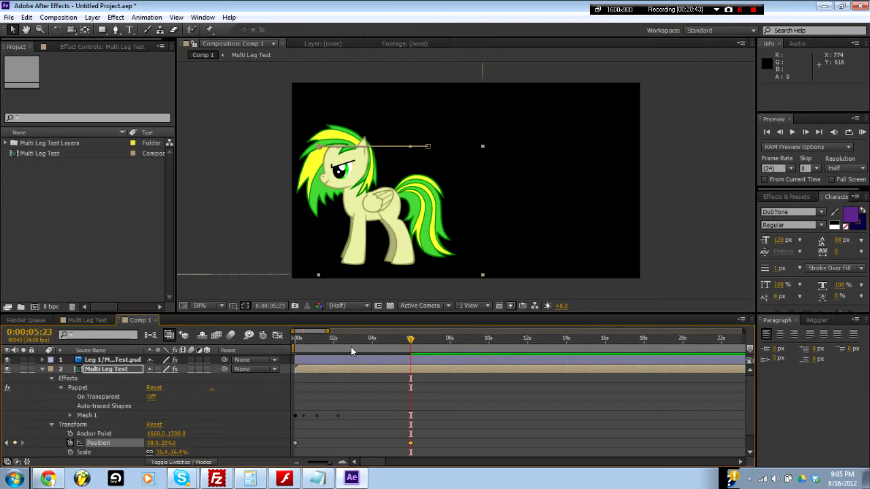
{"action": "mouse_move", "coordinate": [413, 339]}
{"action": "left_mouse_down"}
{"action": "mouse_move", "coordinate": [327, 343]}
{"action": "mouse_move", "coordinate": [398, 344]}
{"action": "left_mouse_up"}
{"action": "left_click_drag", "start_coordinate": [225, 361], "coordinate": [127, 370]}
{"action": "key", "text": "ctrl+z"}
{"action": "key", "text": "ctrl+z"}
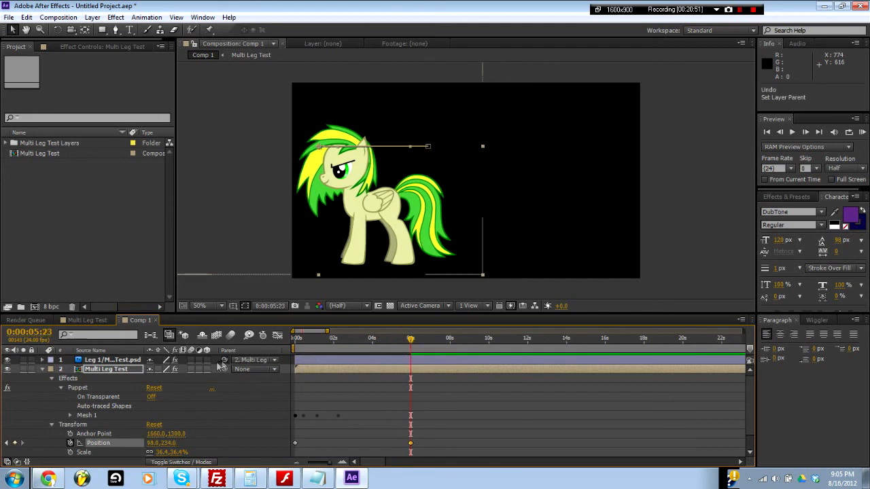
Step: Scrub back to 0:00:00:23 and play a RAM preview of the pony moving with its animated leg
{"action": "left_click_drag", "start_coordinate": [373, 340], "coordinate": [315, 338]}
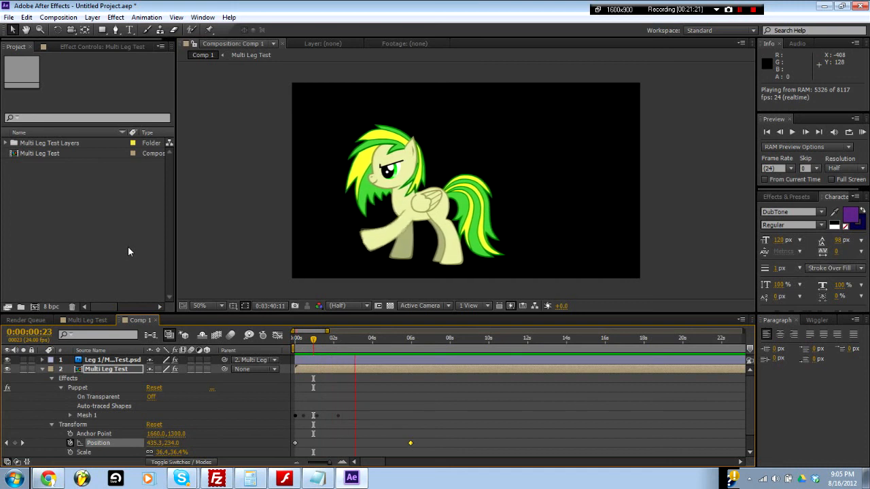
{"action": "key", "text": "space"}
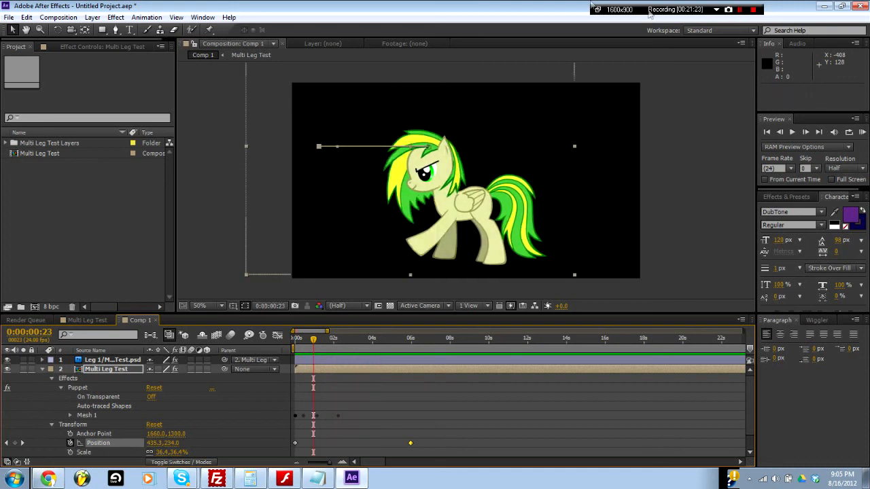